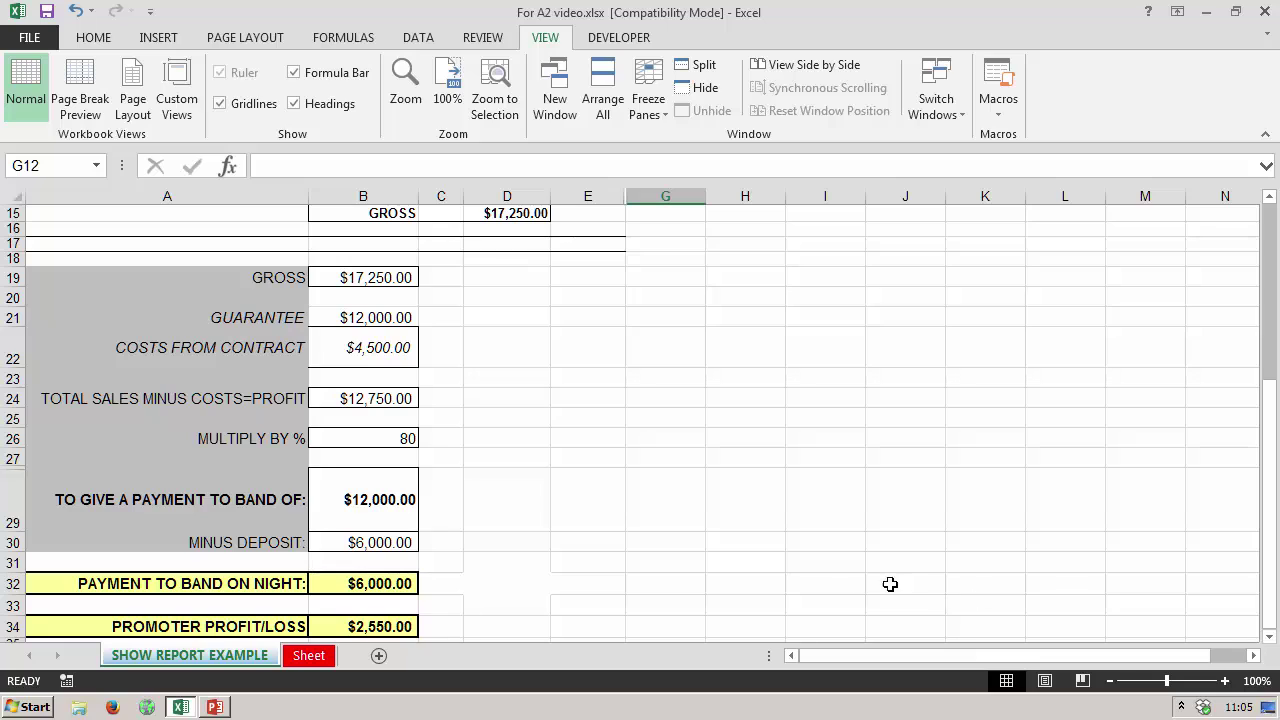
- Open the blank worksheet named Sheet and enlarge its view to 130%
click(301, 656)
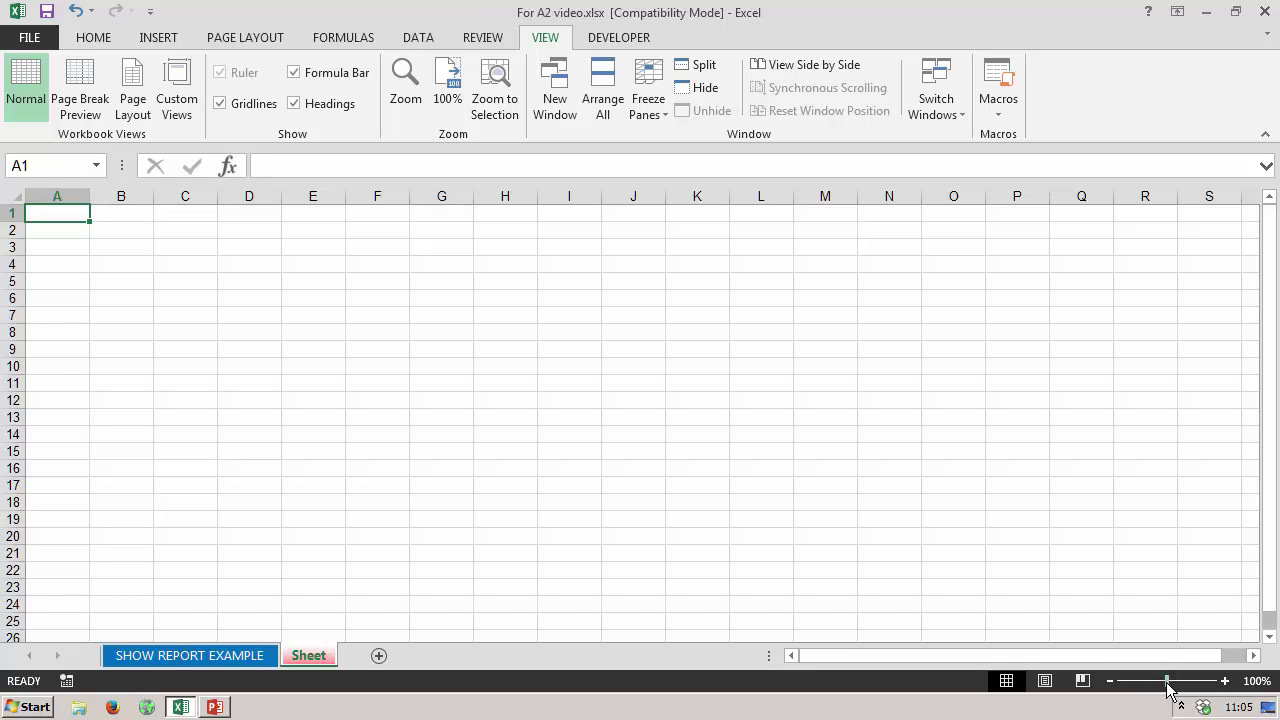
drag(1167, 683, 1172, 681)
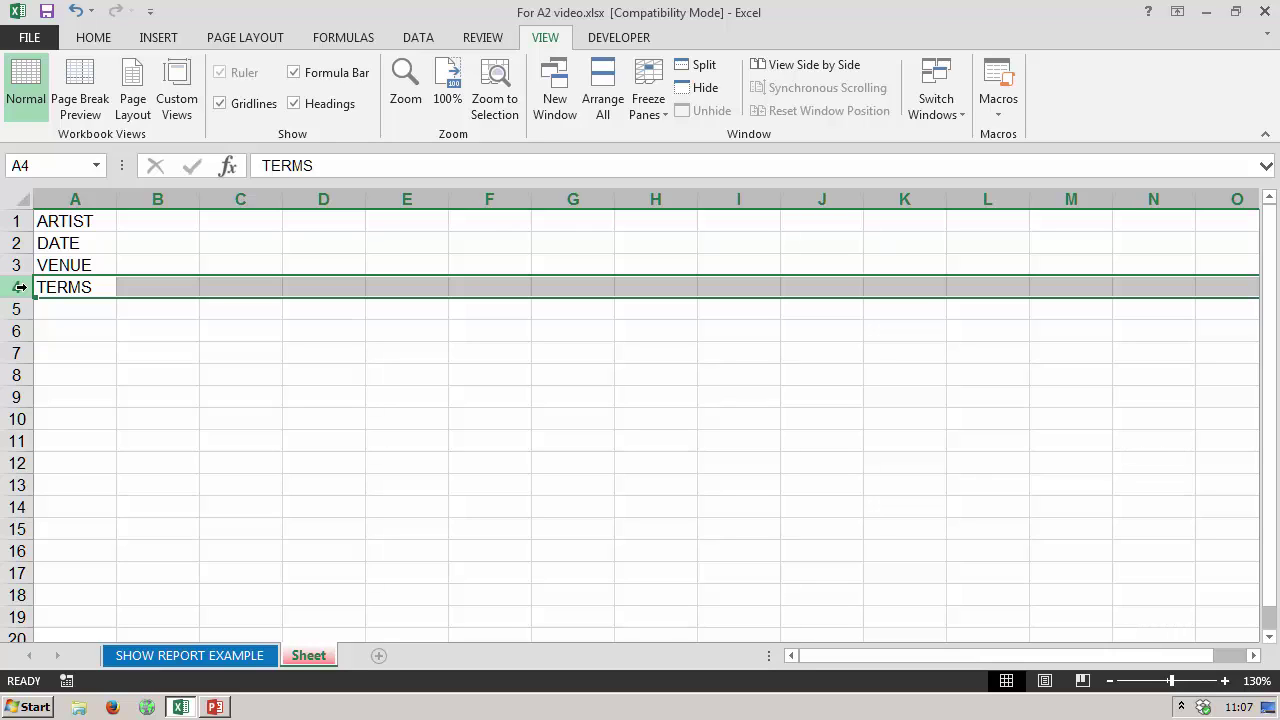
- Fill the TERMS row with the labels VS in C4, % in E4, AFTER in F4 and COSTS in H4
click(175, 287)
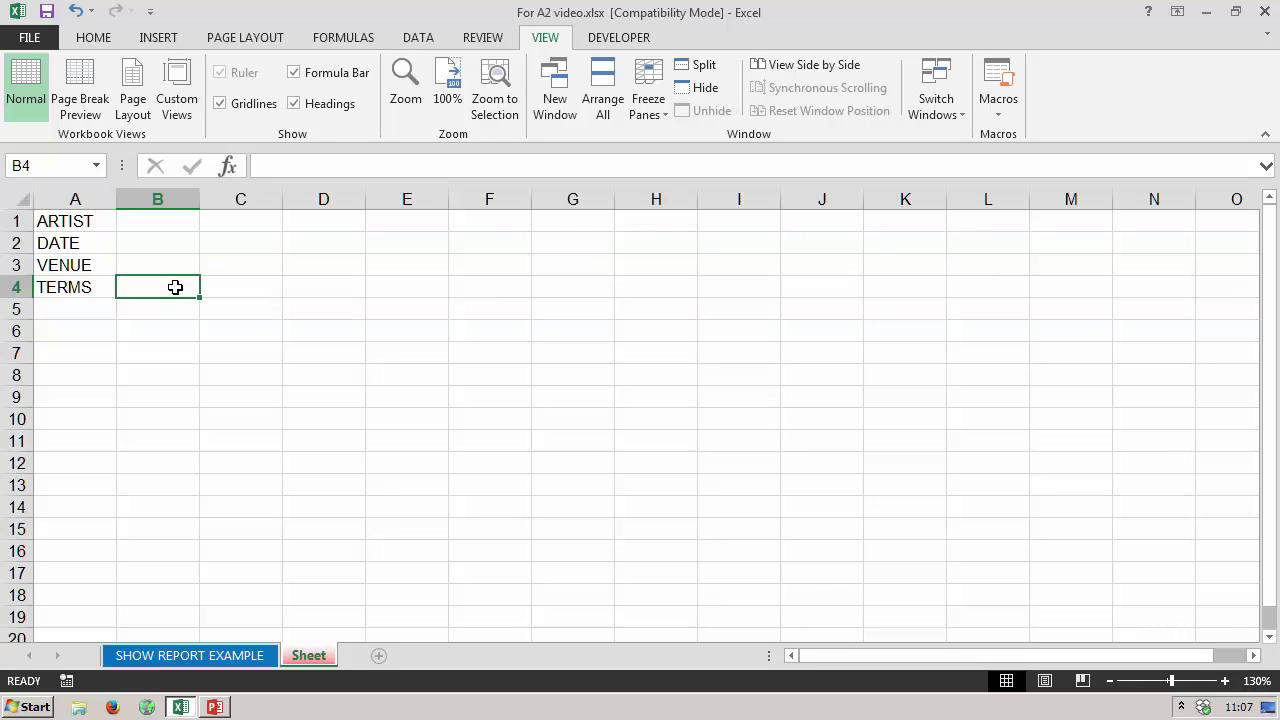
click(246, 285)
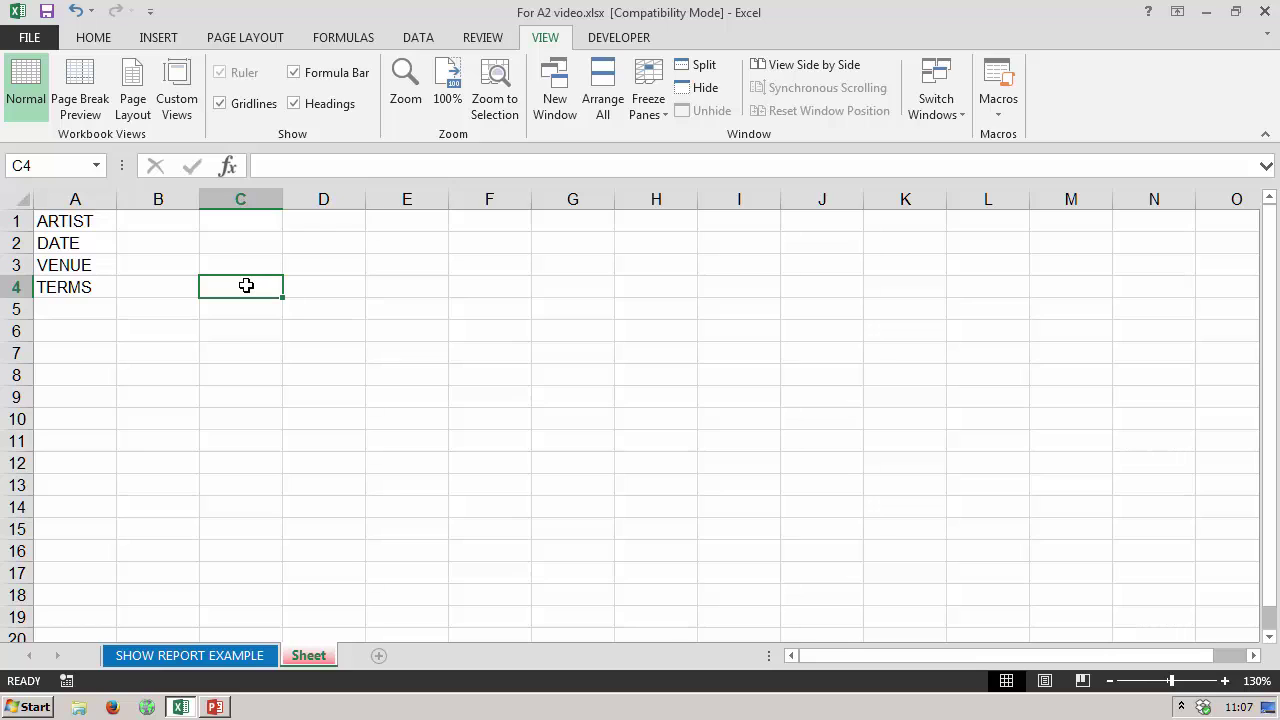
text(VS)
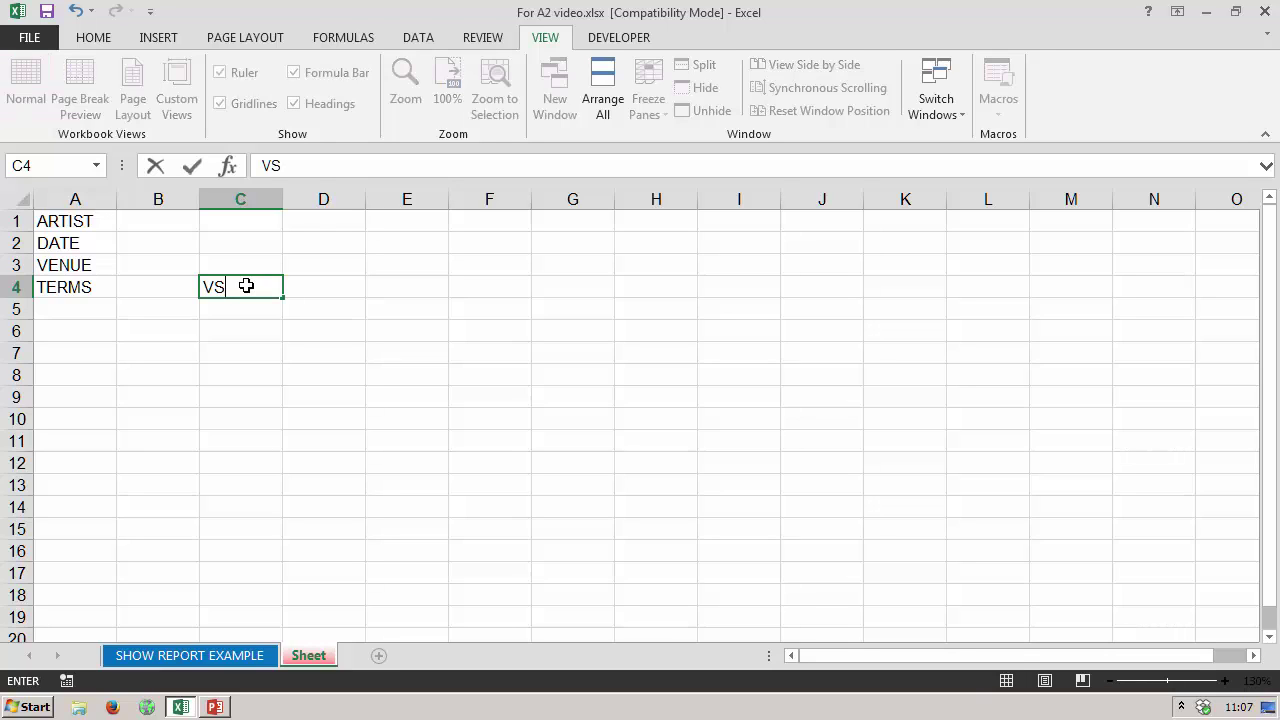
key(Tab)
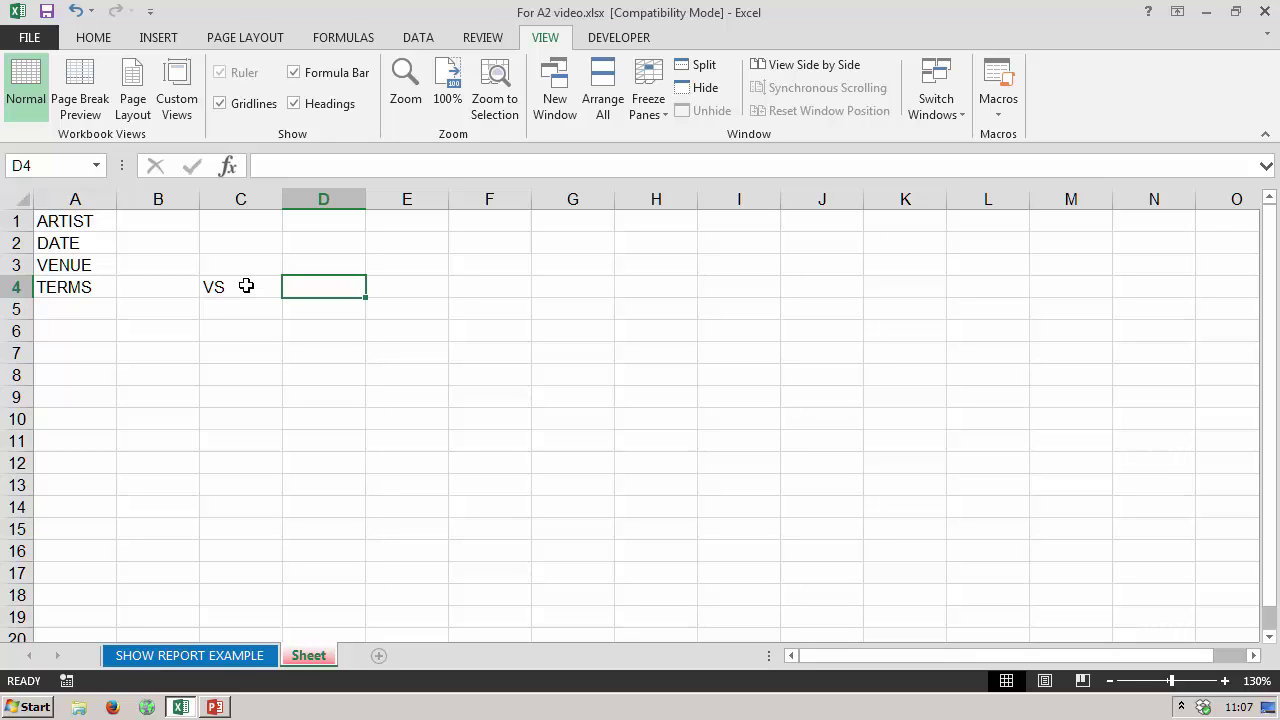
key(Tab)
text(%)
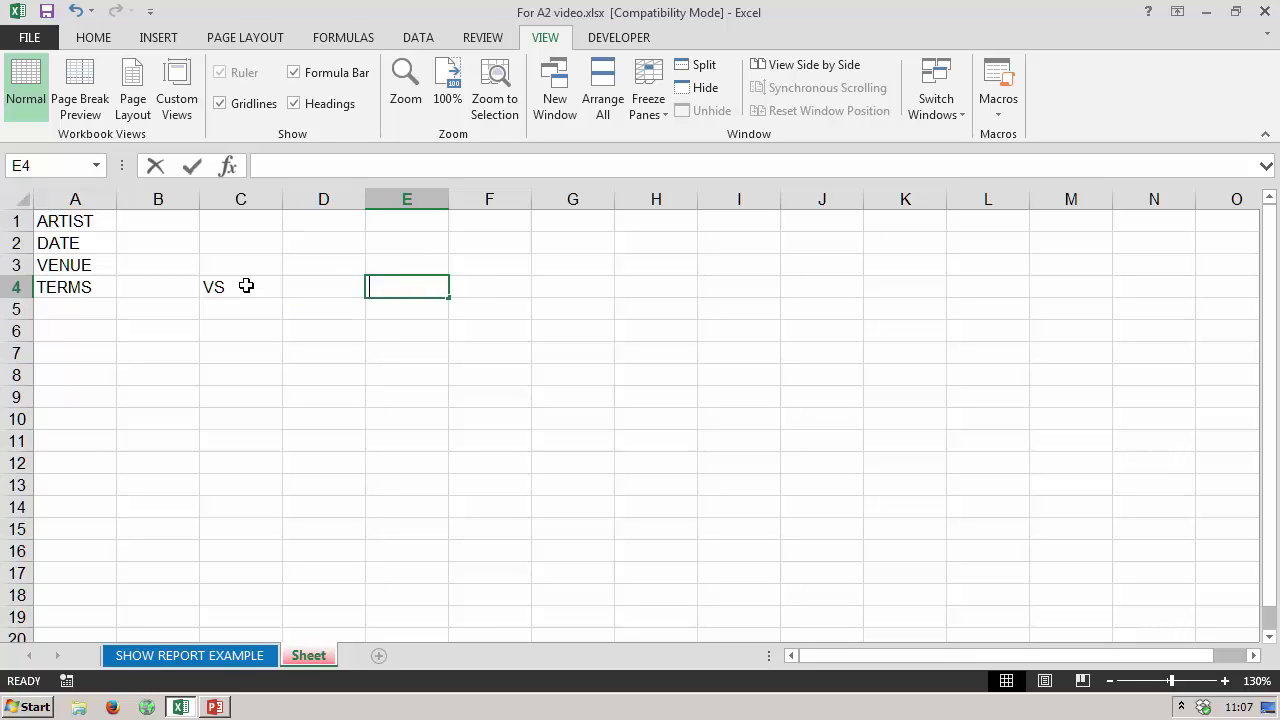
key(Tab)
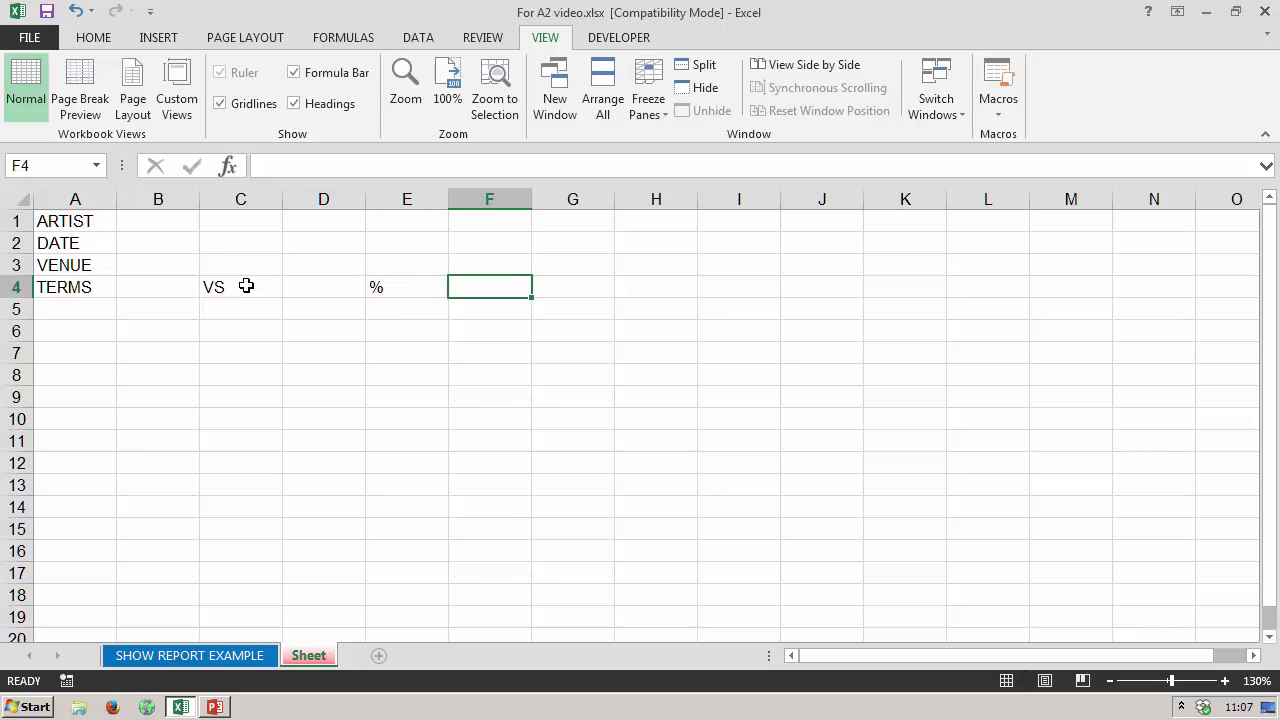
text(AFTER)
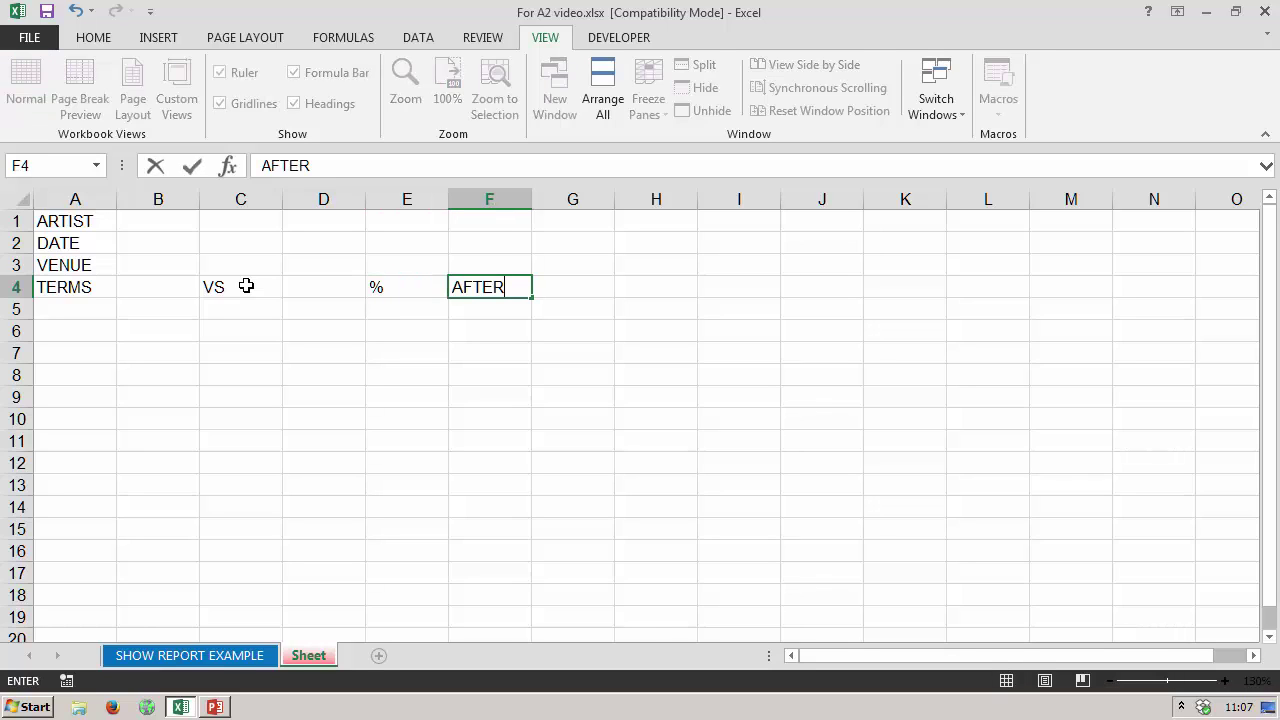
key(Tab)
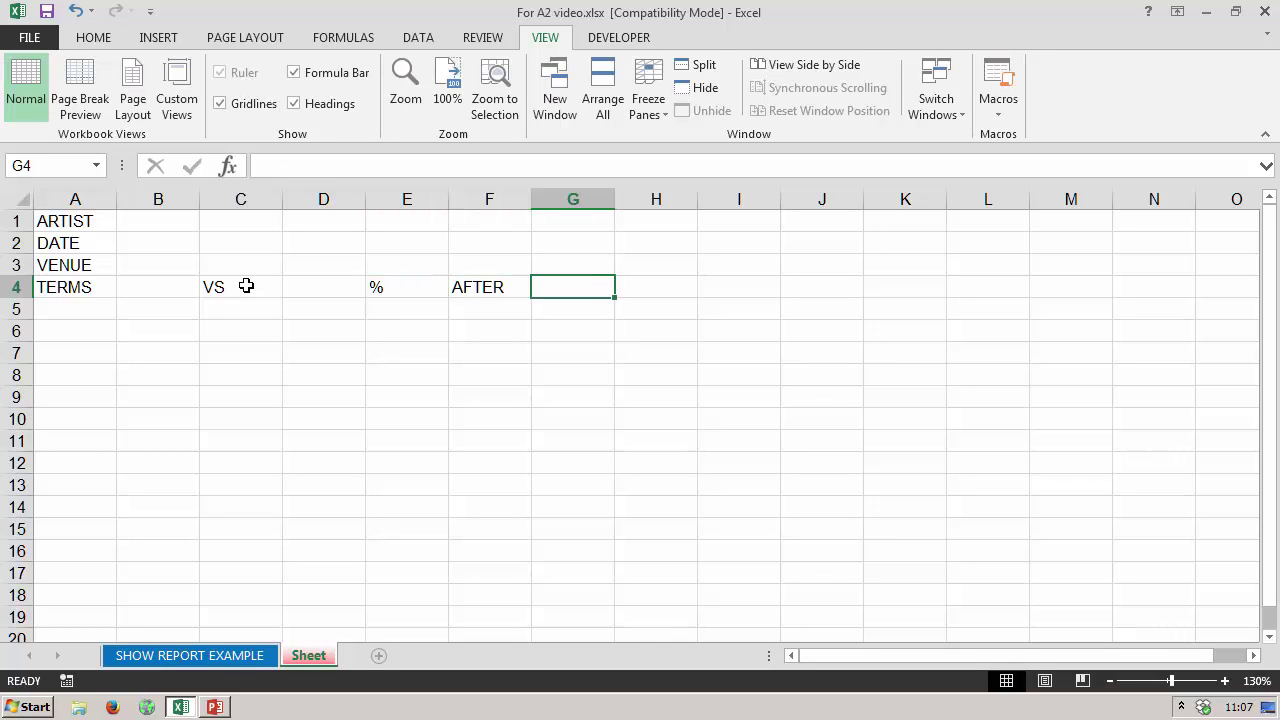
key(Tab)
text(COSTS)
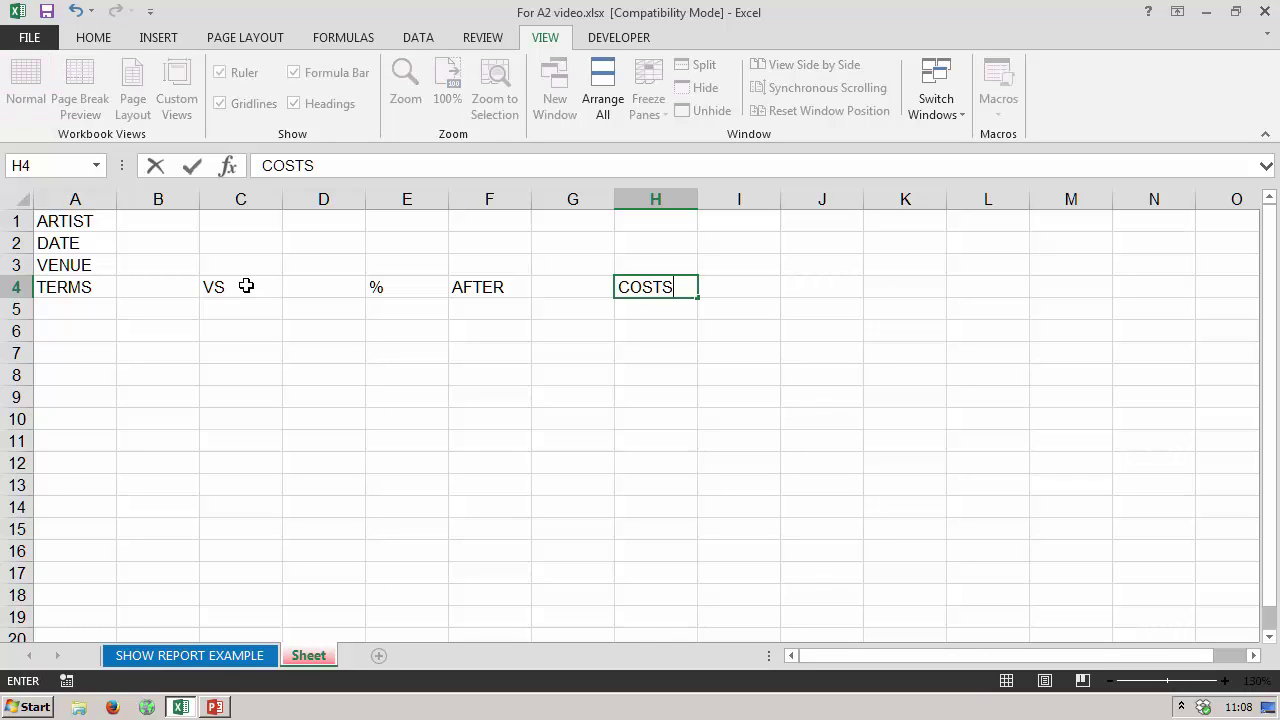
key(Return)
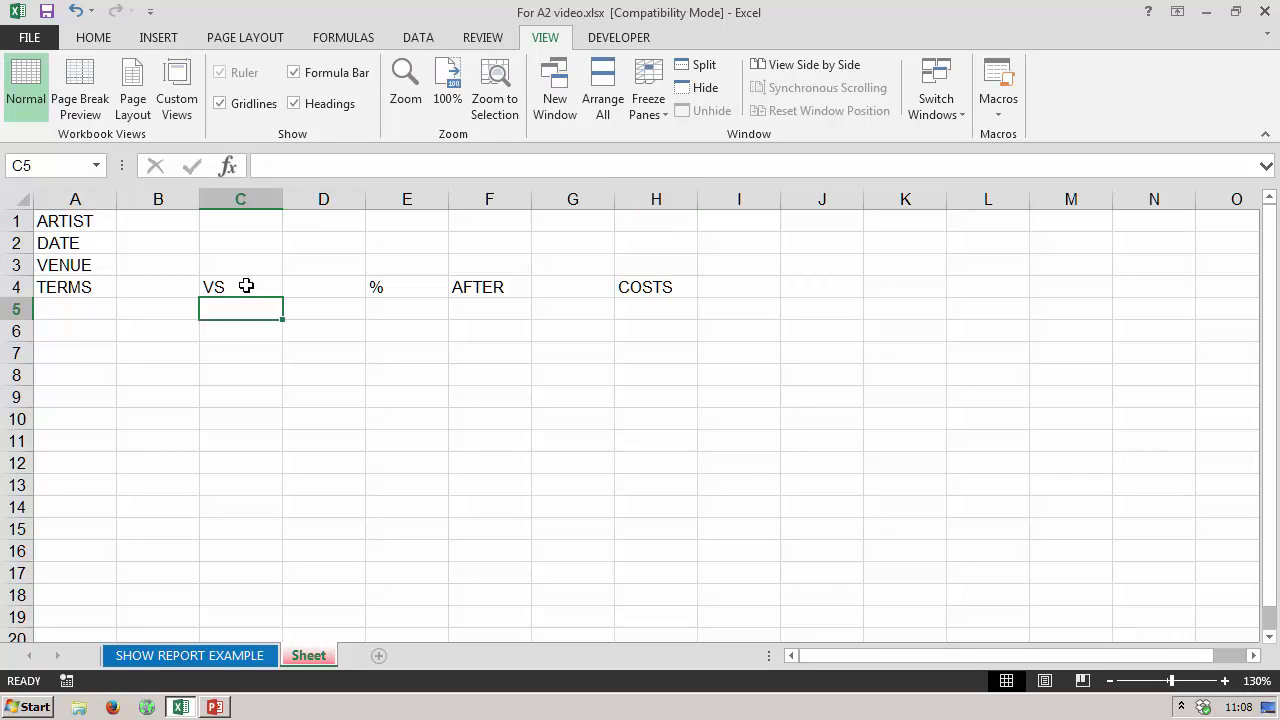
click(14, 287)
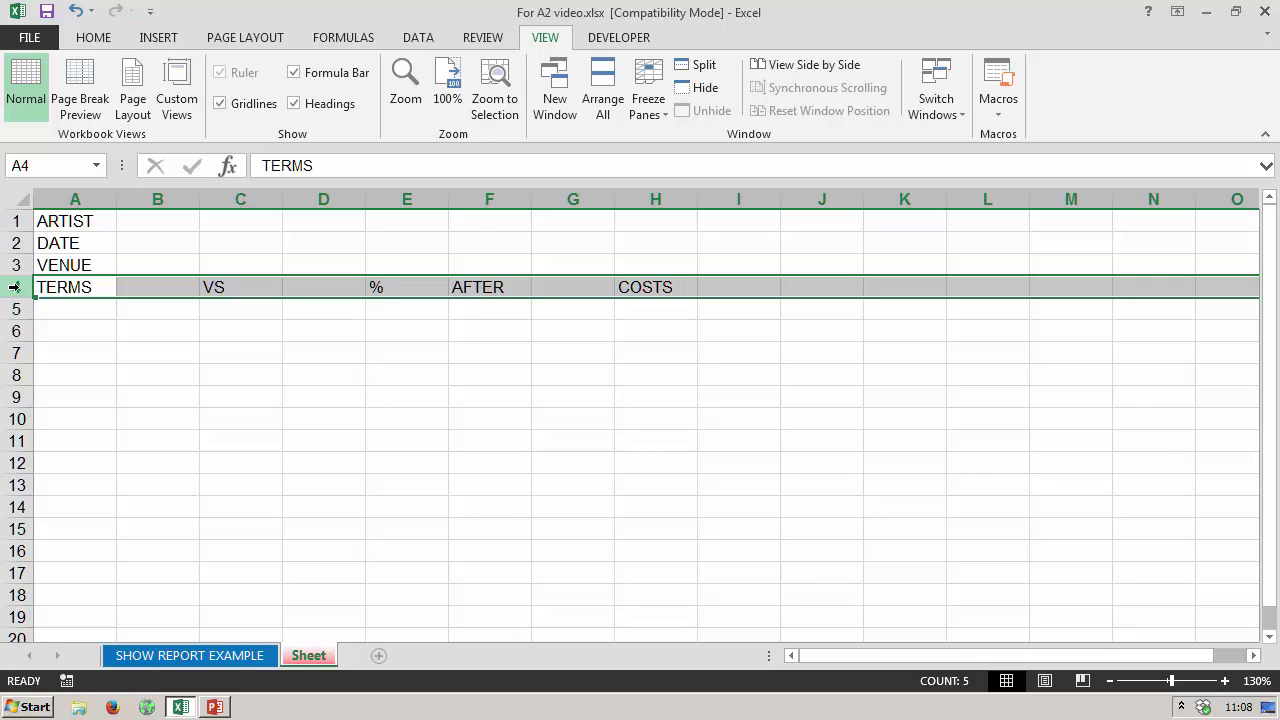
click(159, 287)
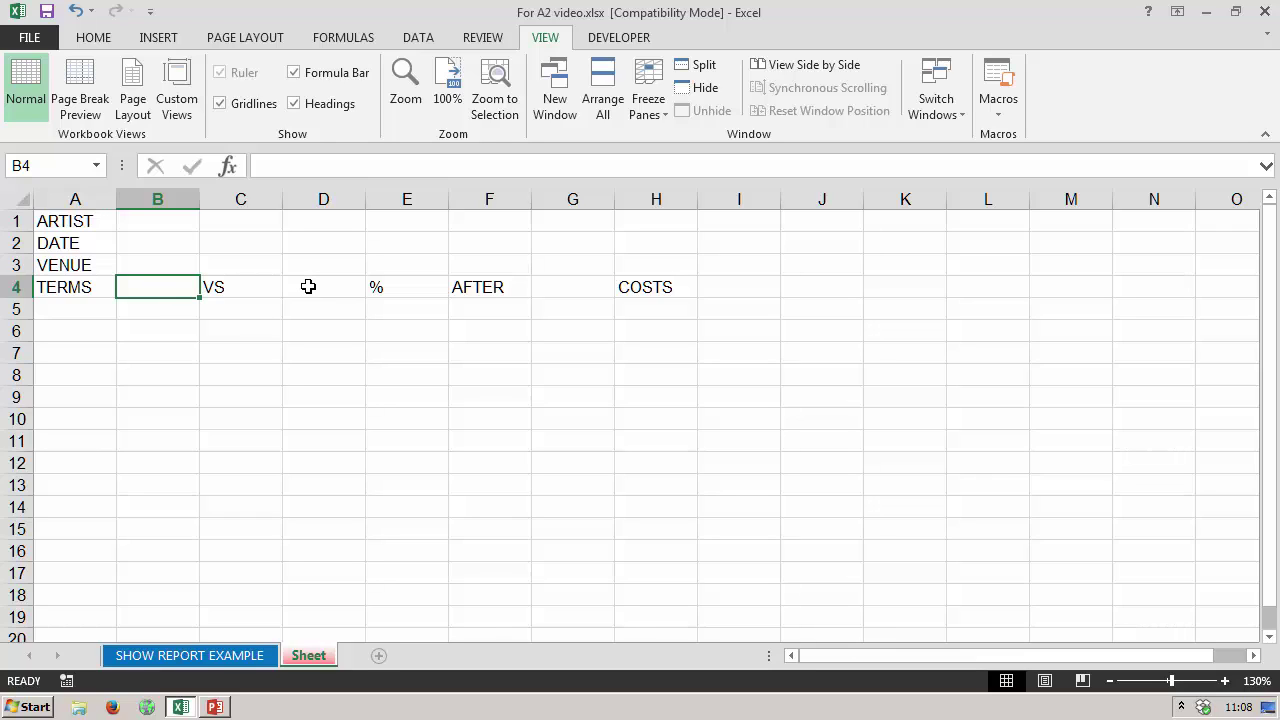
click(308, 287)
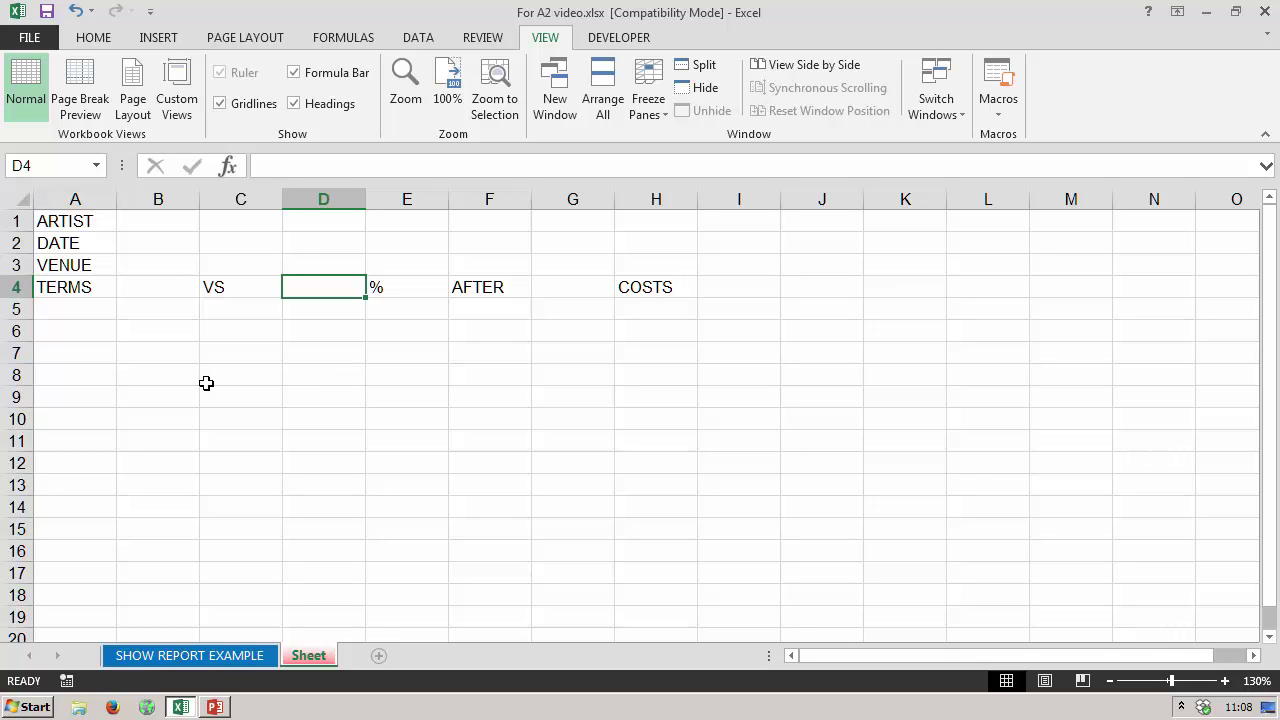
- Add the CAPACITY label in A6 and a ticket table in row 8 with headings TICKET, PRICE, NUMBER, TOTAL and rows Advance and Door
click(101, 331)
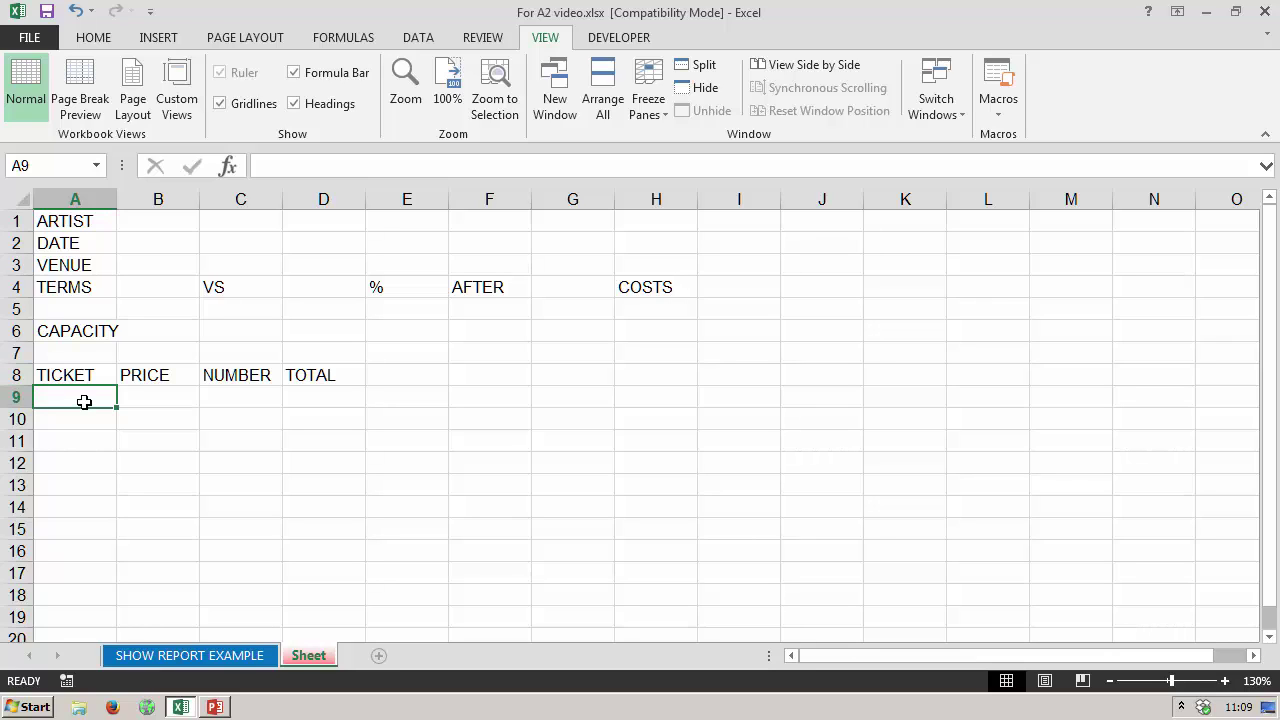
key(Right)
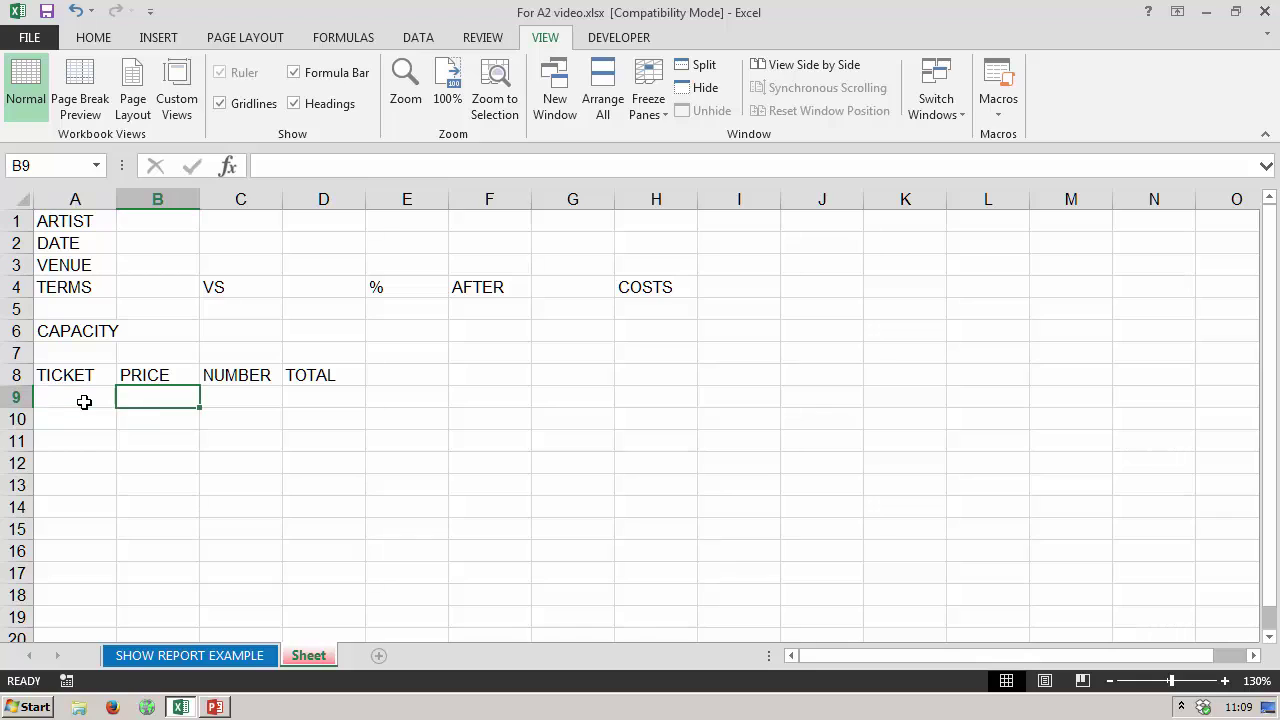
click(84, 401)
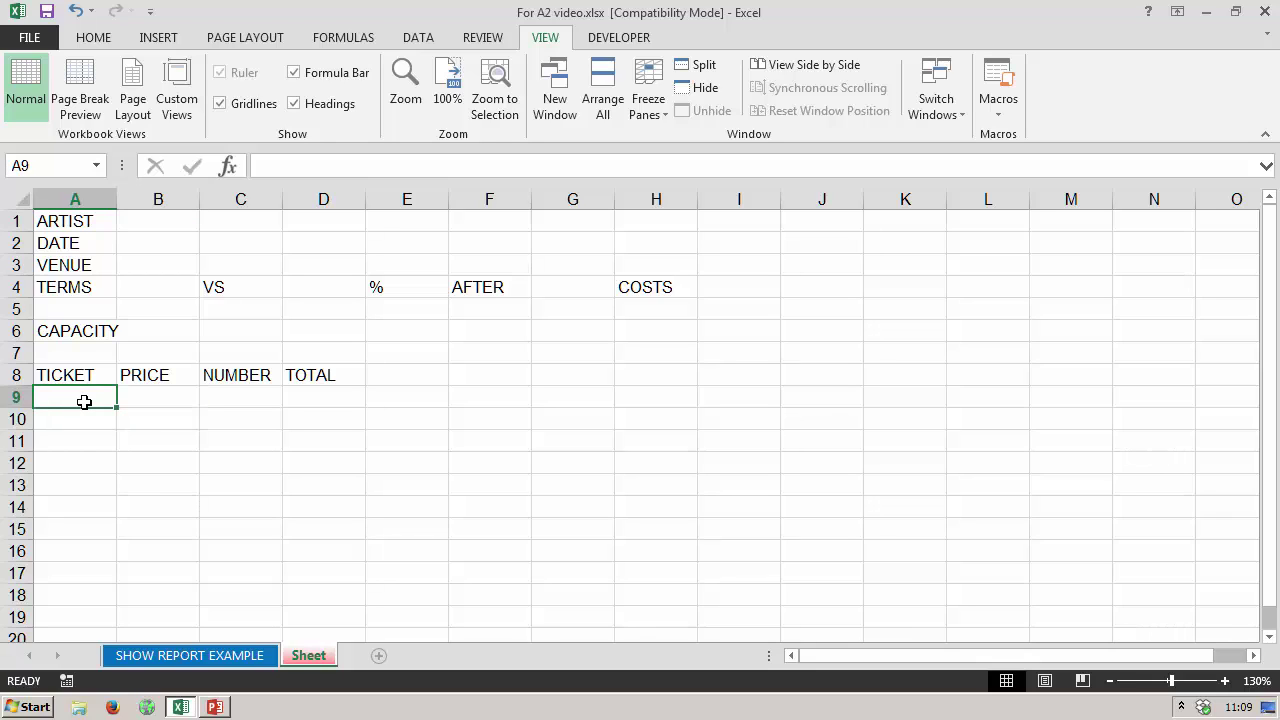
text(Advance)
key(Return)
text(Door)
key(Return)
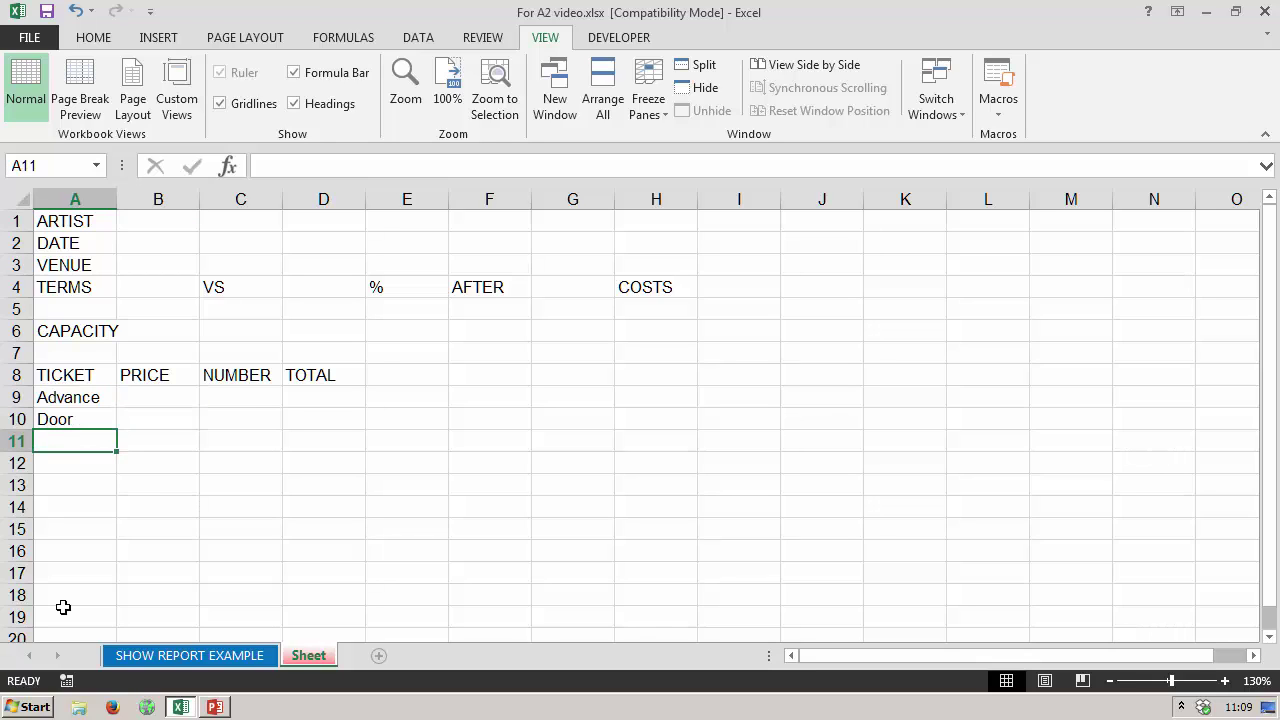
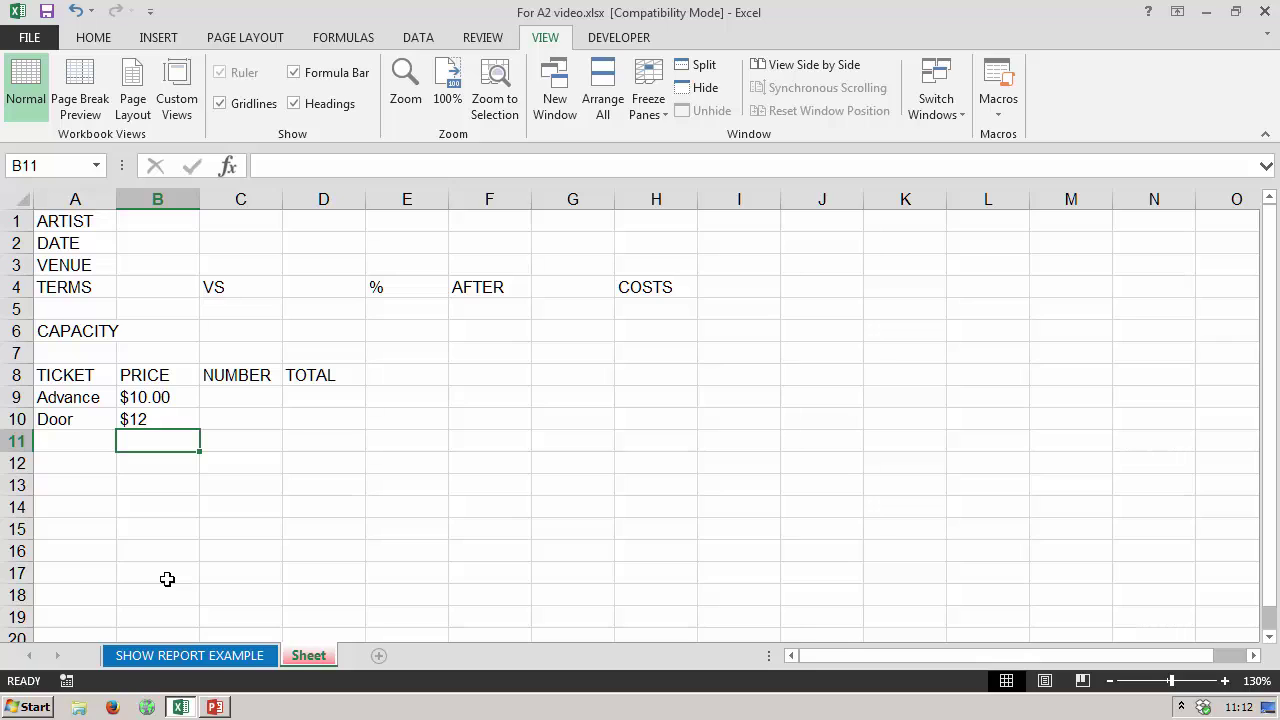
- Clear the Door and Advance ticket prices from cells B10 and B9
click(159, 419)
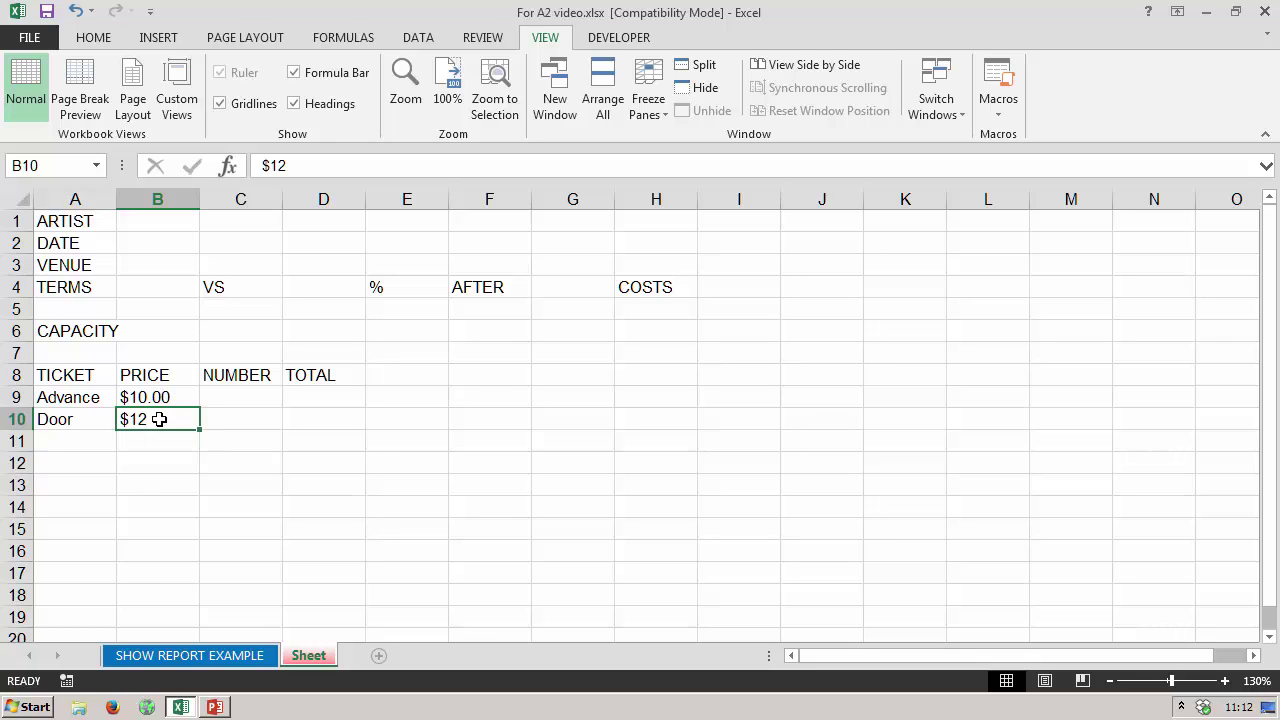
key(BackSpace)
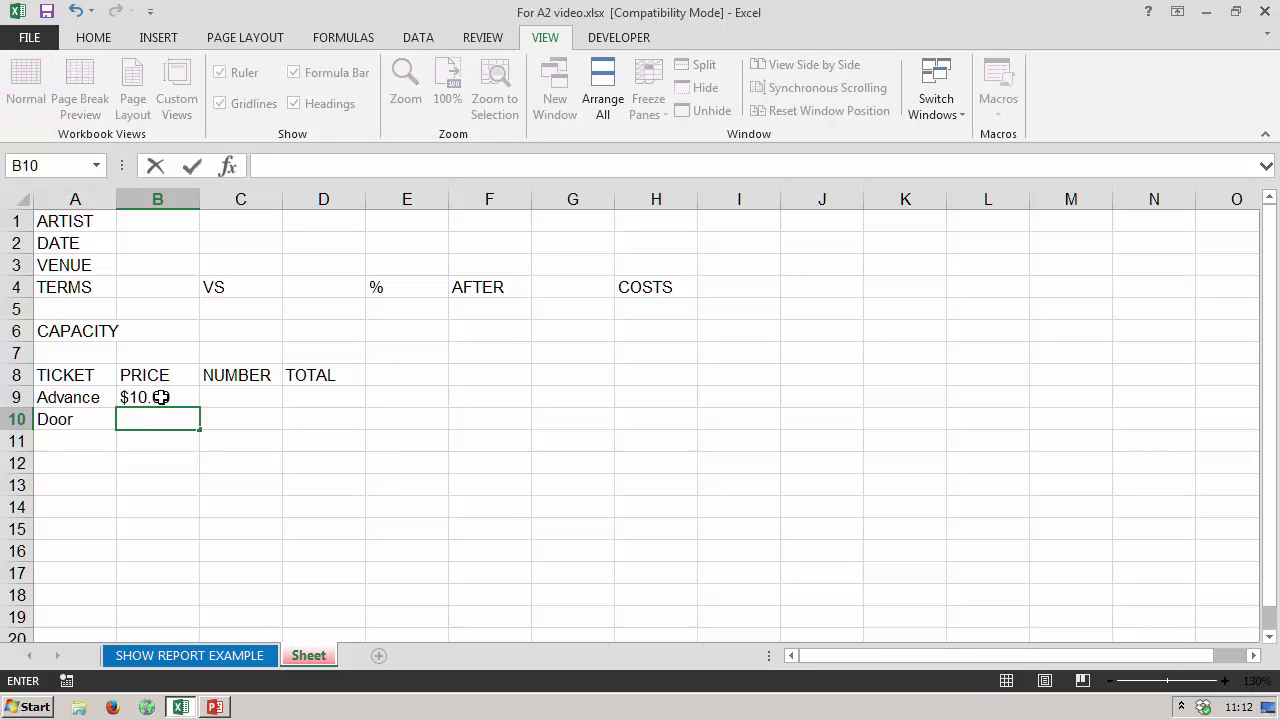
click(160, 396)
key(BackSpace)
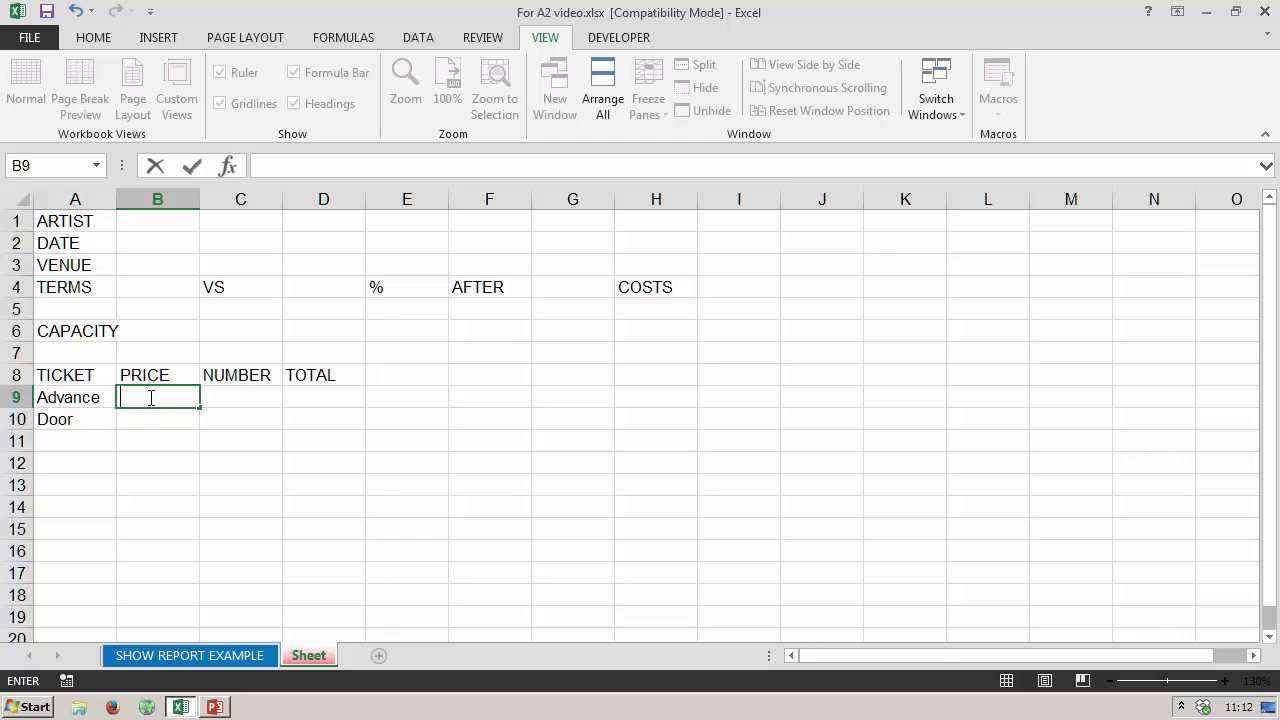
click(155, 460)
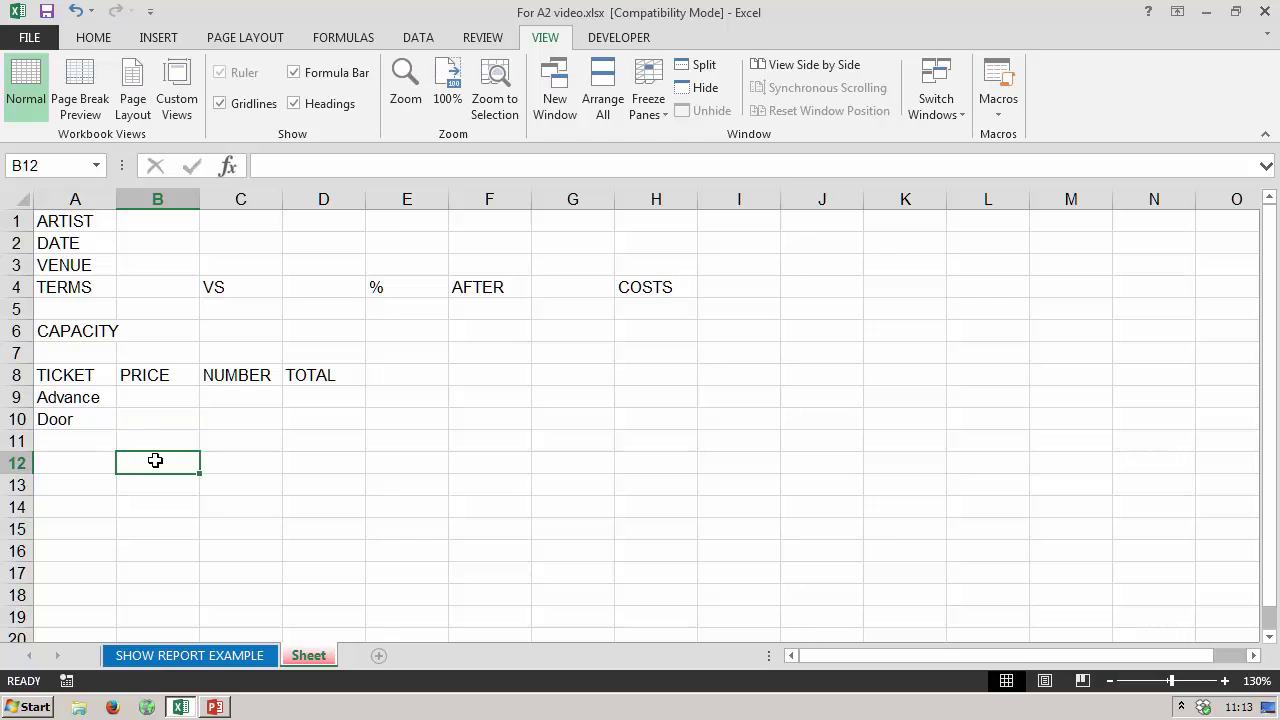
- Format the Advance price cell B9 as currency with the $ English (United States) symbol and enter a price of 10
click(166, 397)
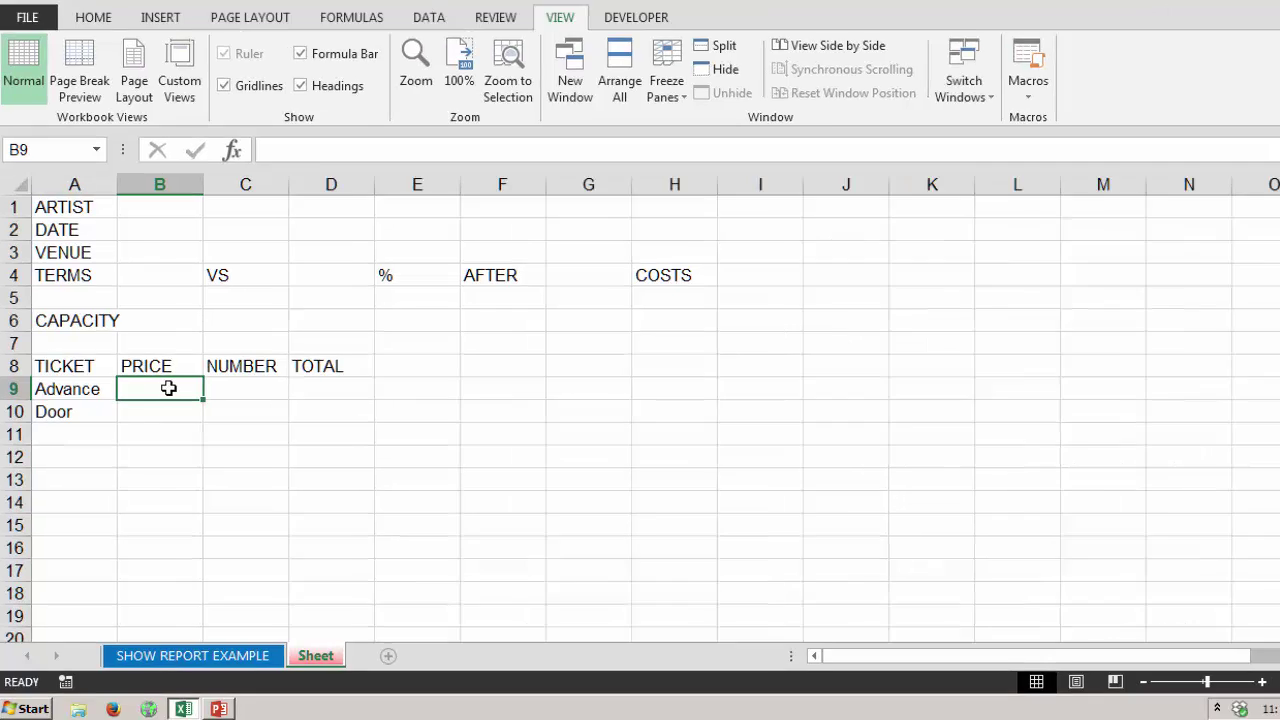
right_click(166, 397)
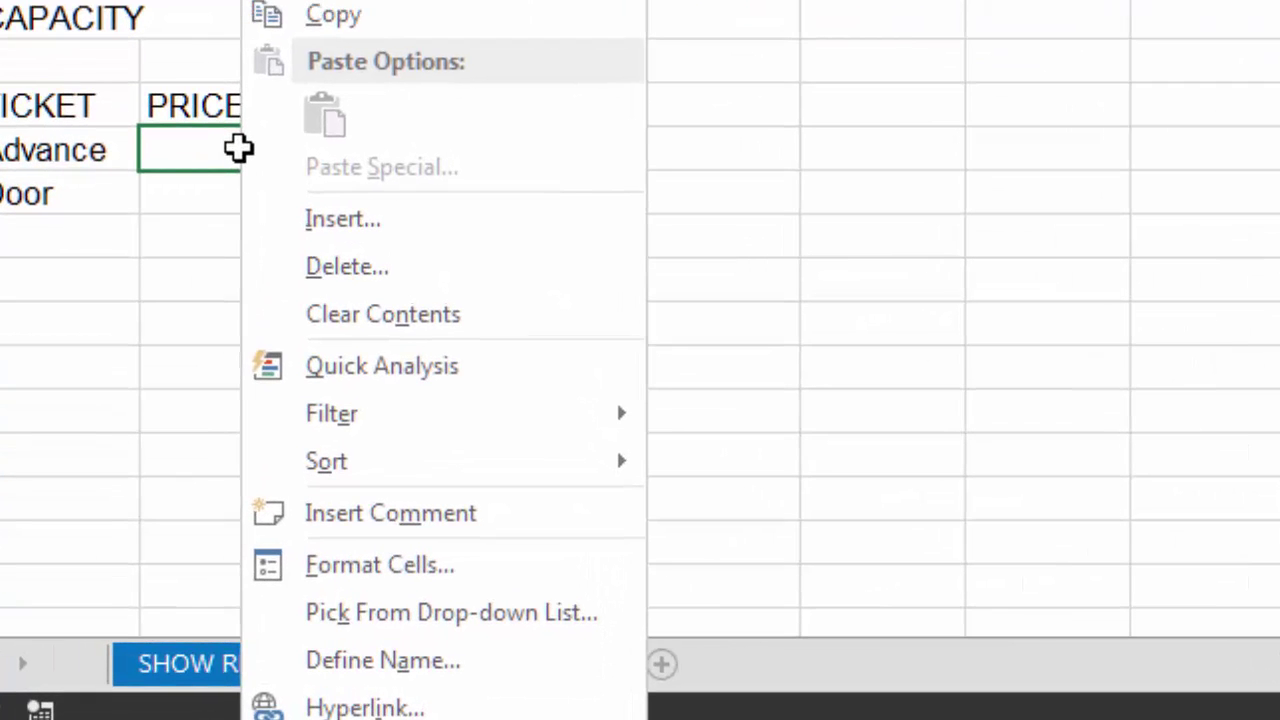
click(320, 567)
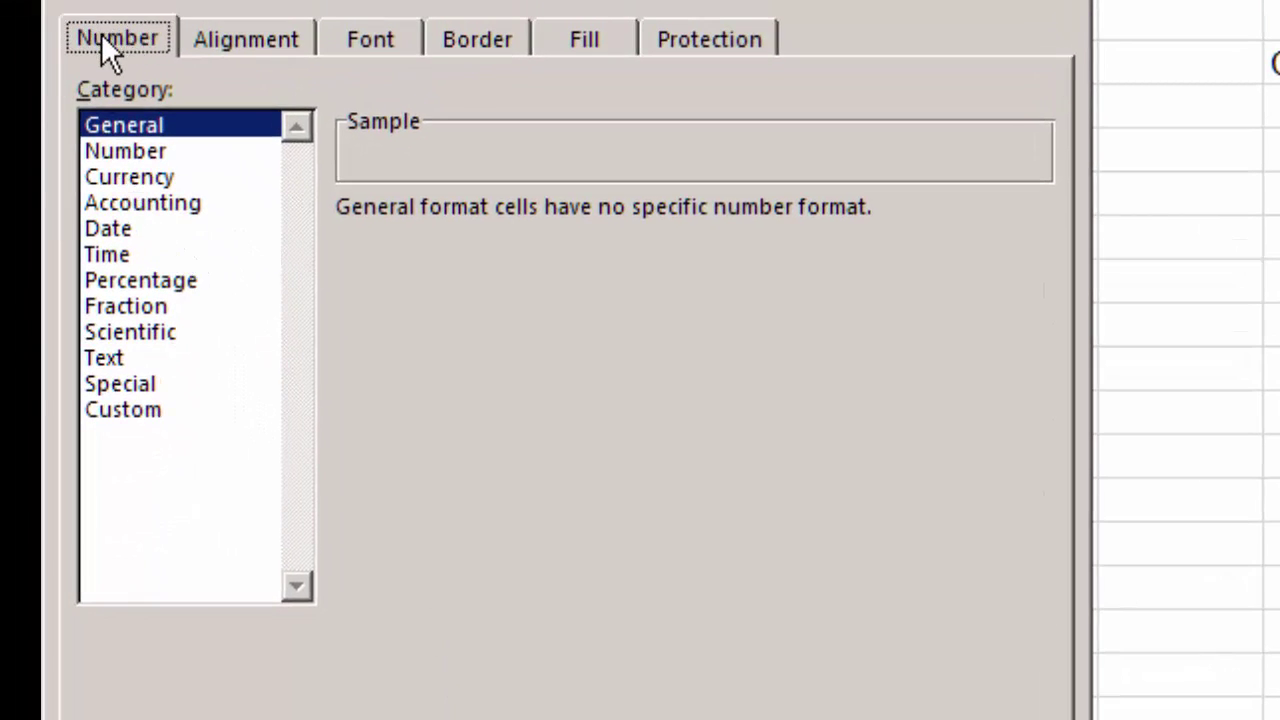
click(131, 178)
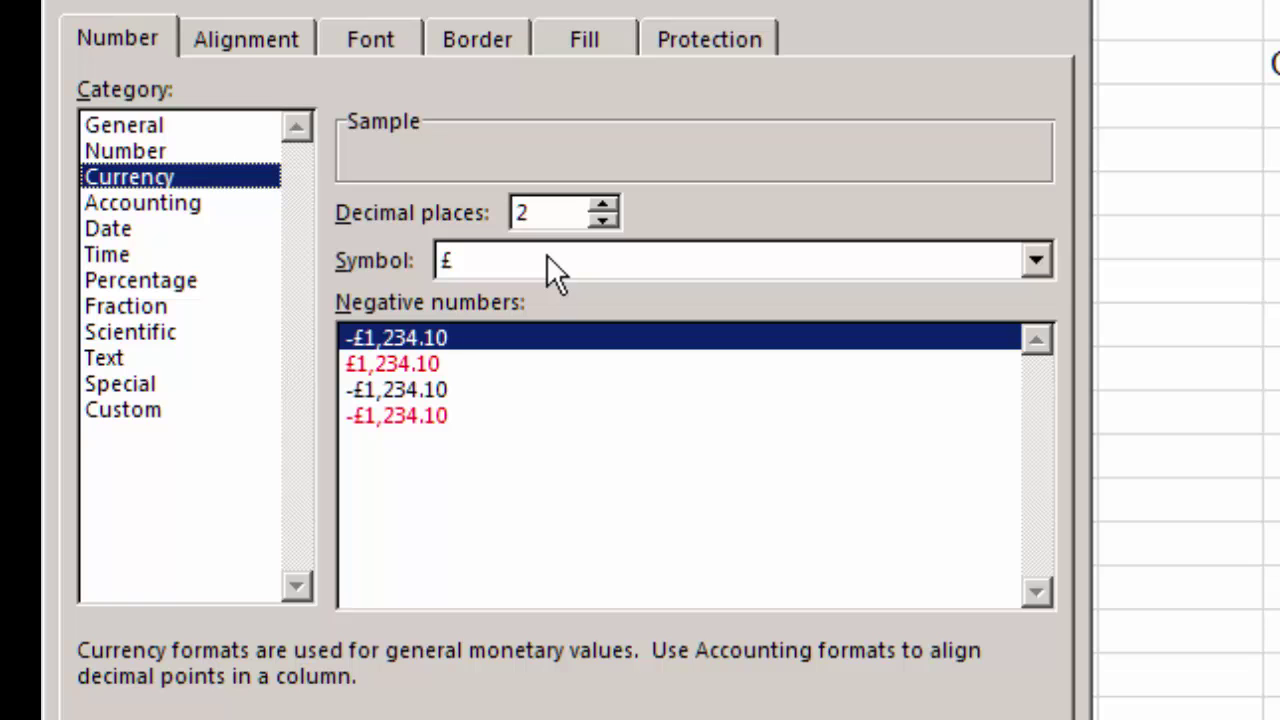
click(1044, 258)
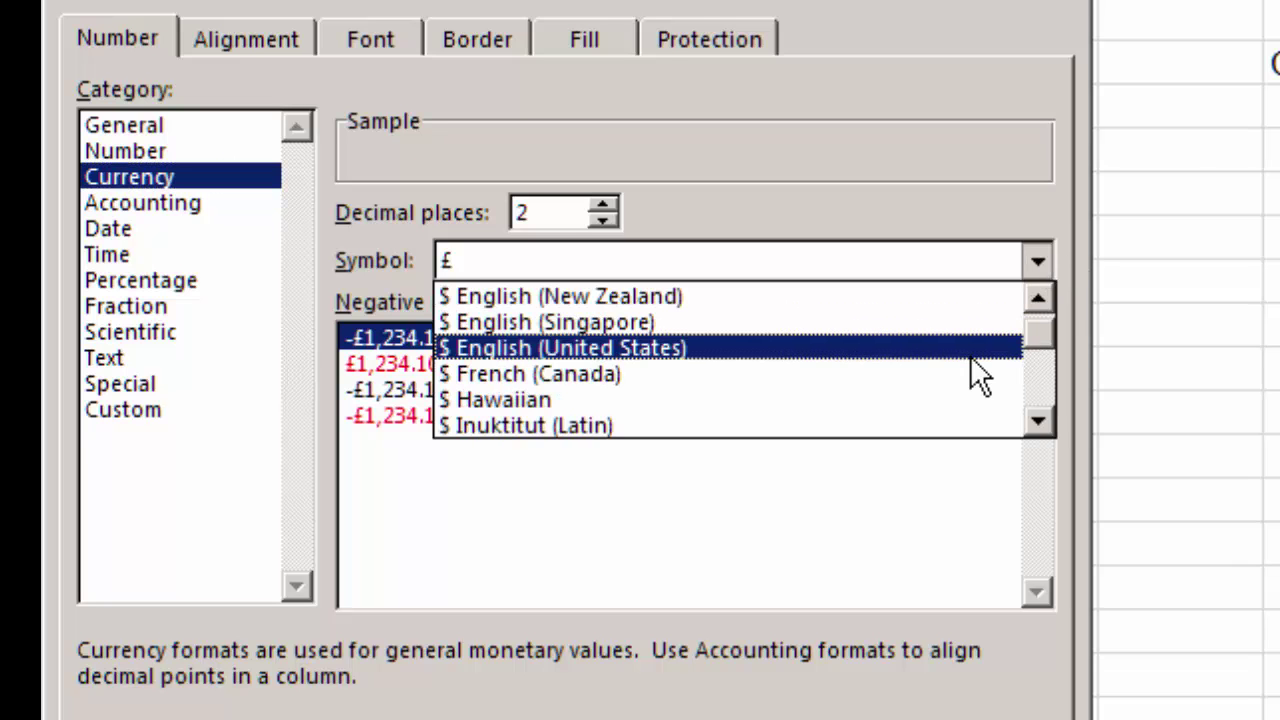
click(970, 350)
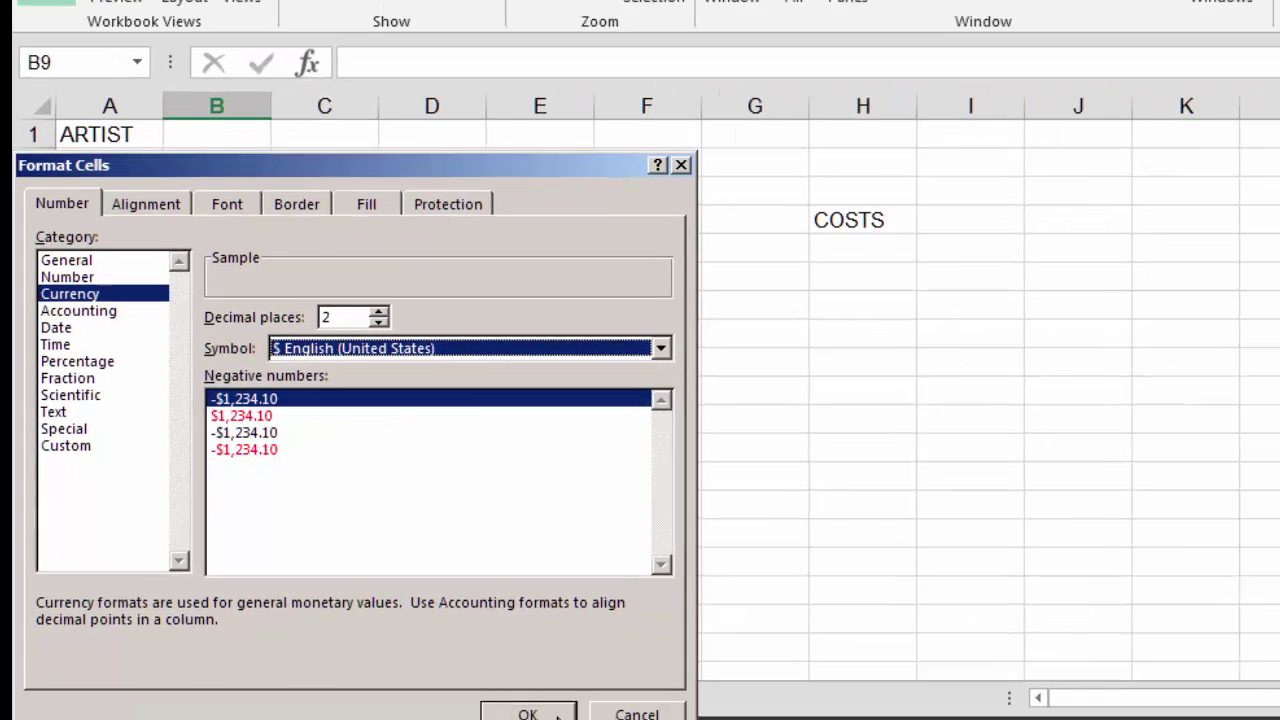
click(494, 709)
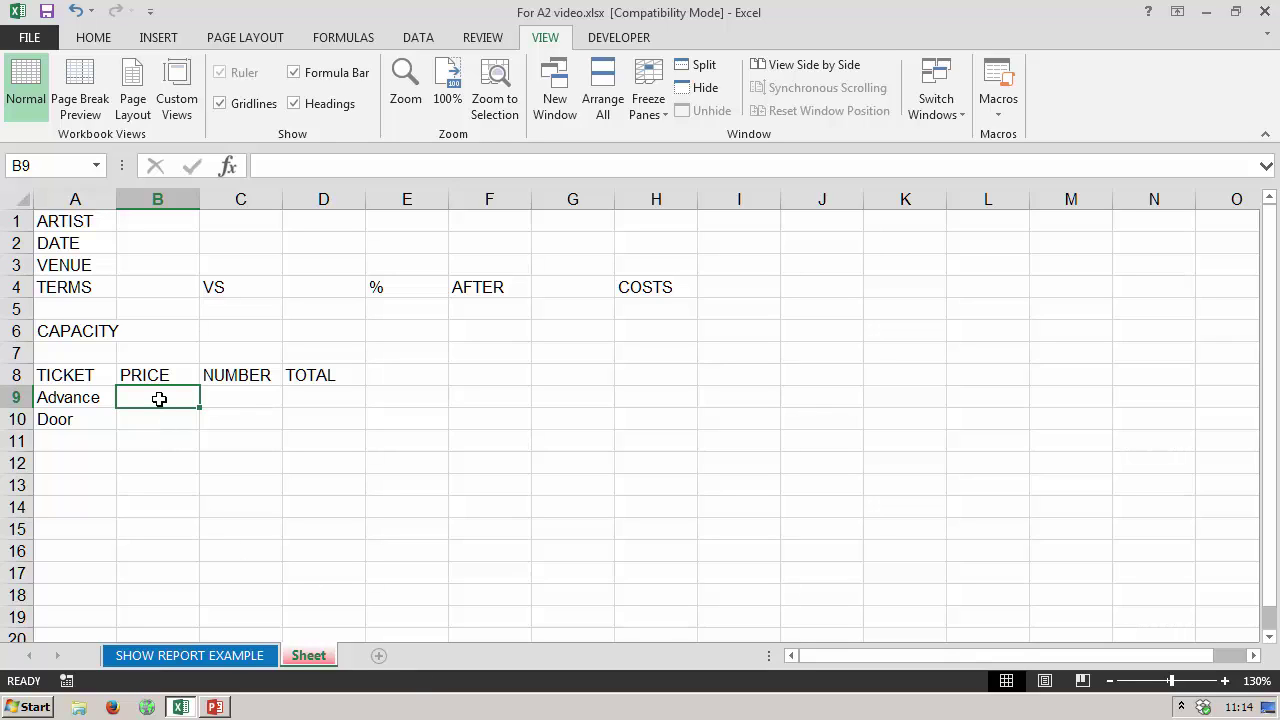
text(10)
key(Return)
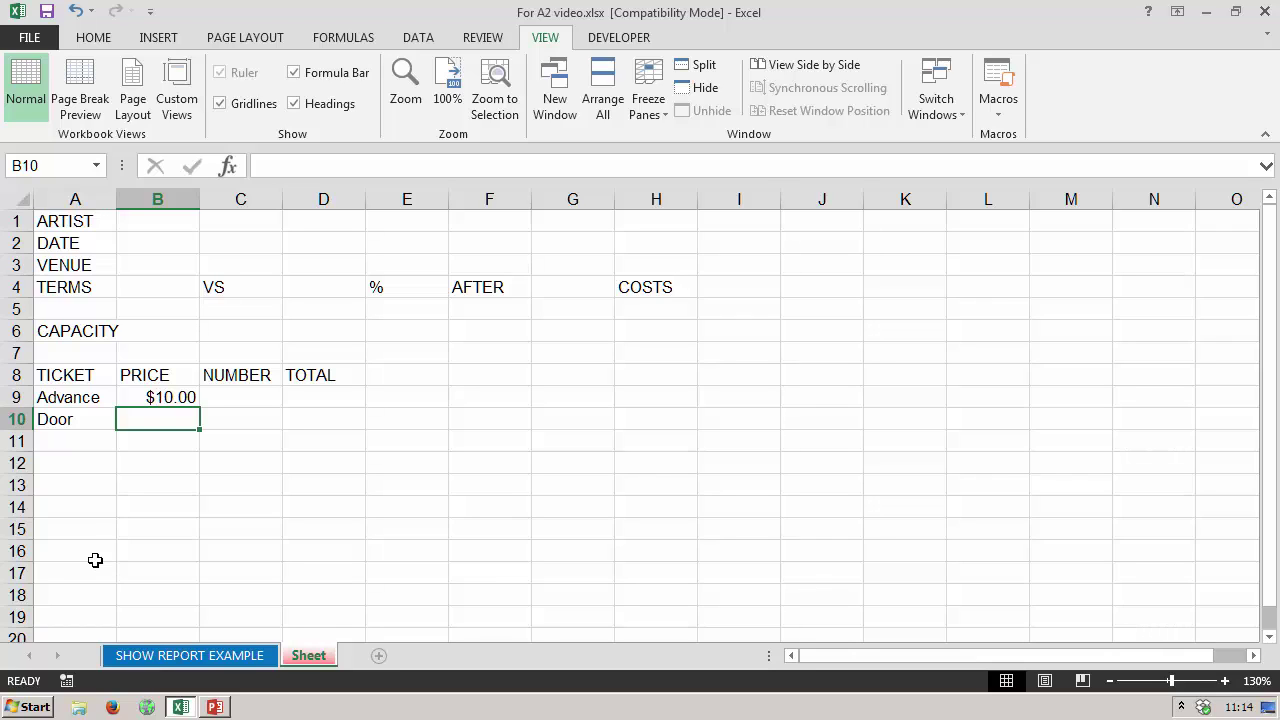
- Format the Door price cell B10 as currency with the $ English (United States) symbol
right_click(158, 420)
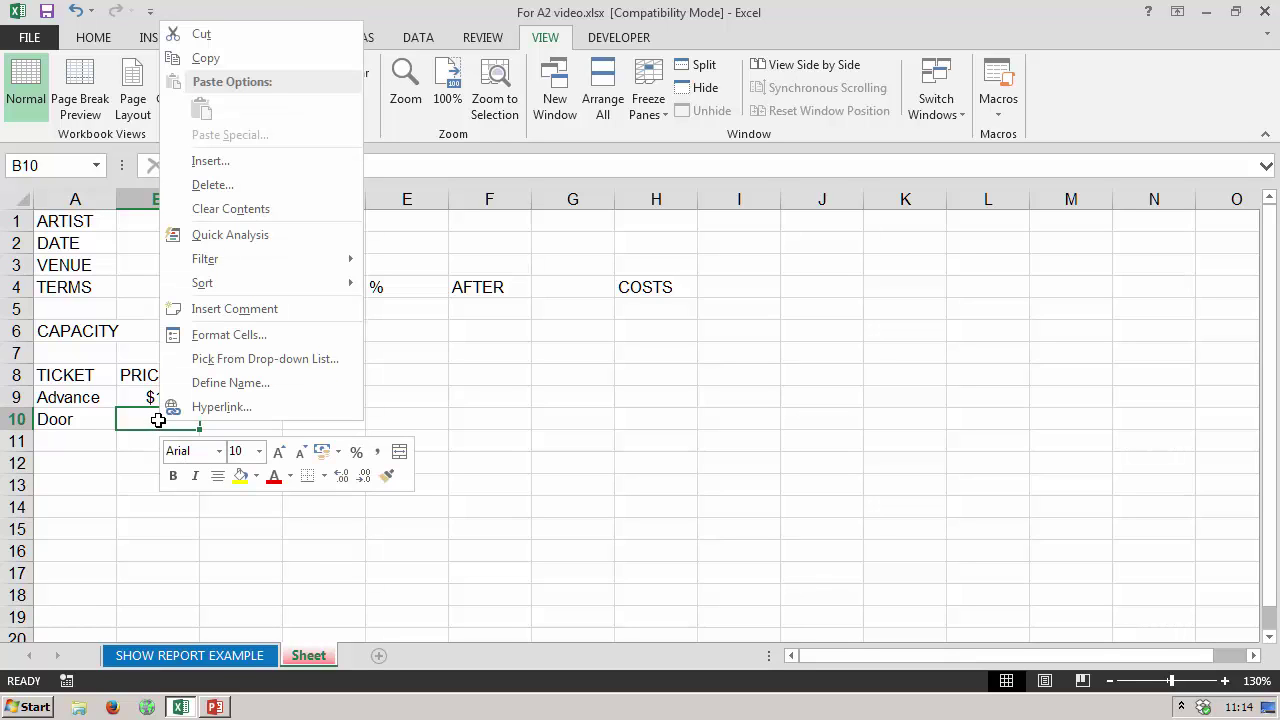
click(248, 335)
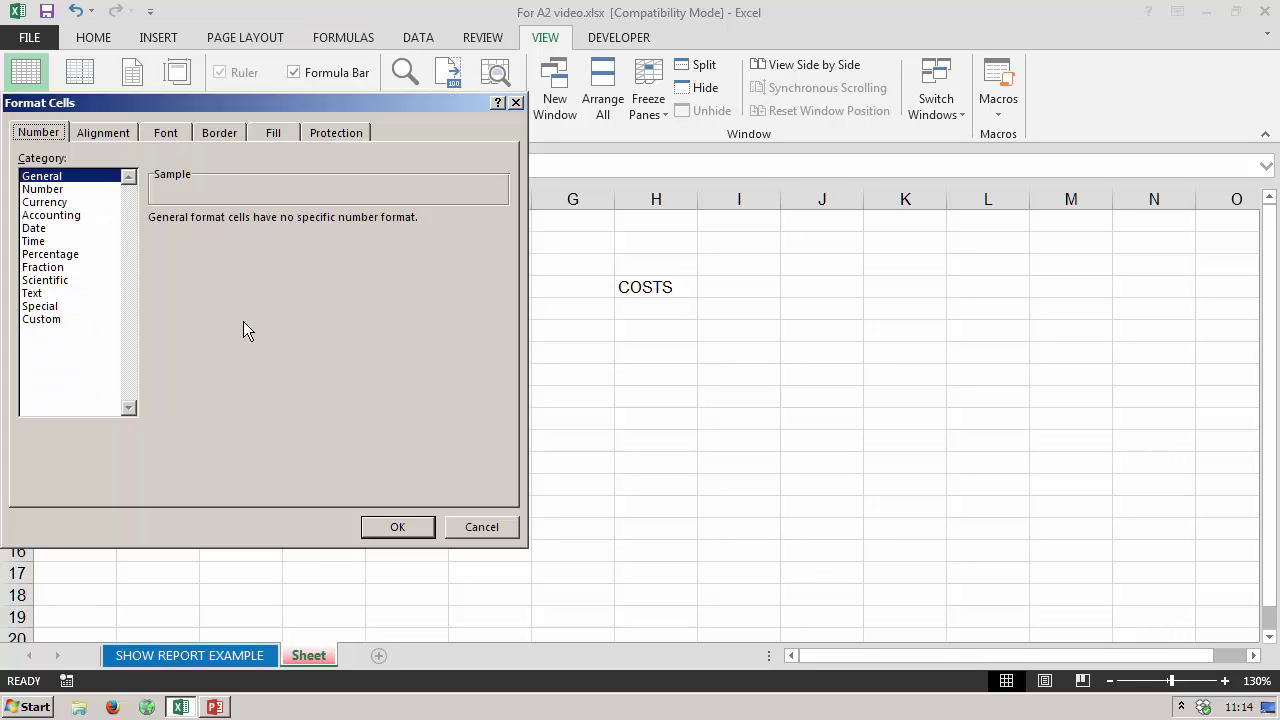
click(42, 202)
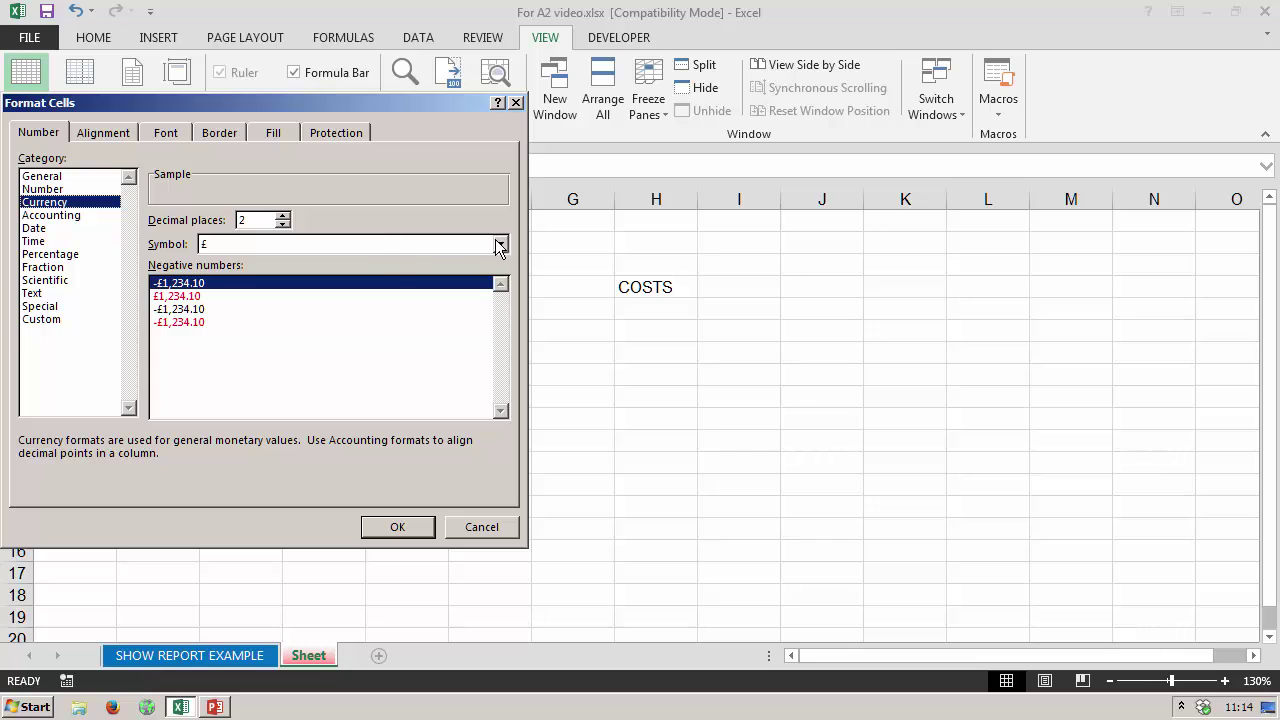
click(497, 244)
click(430, 327)
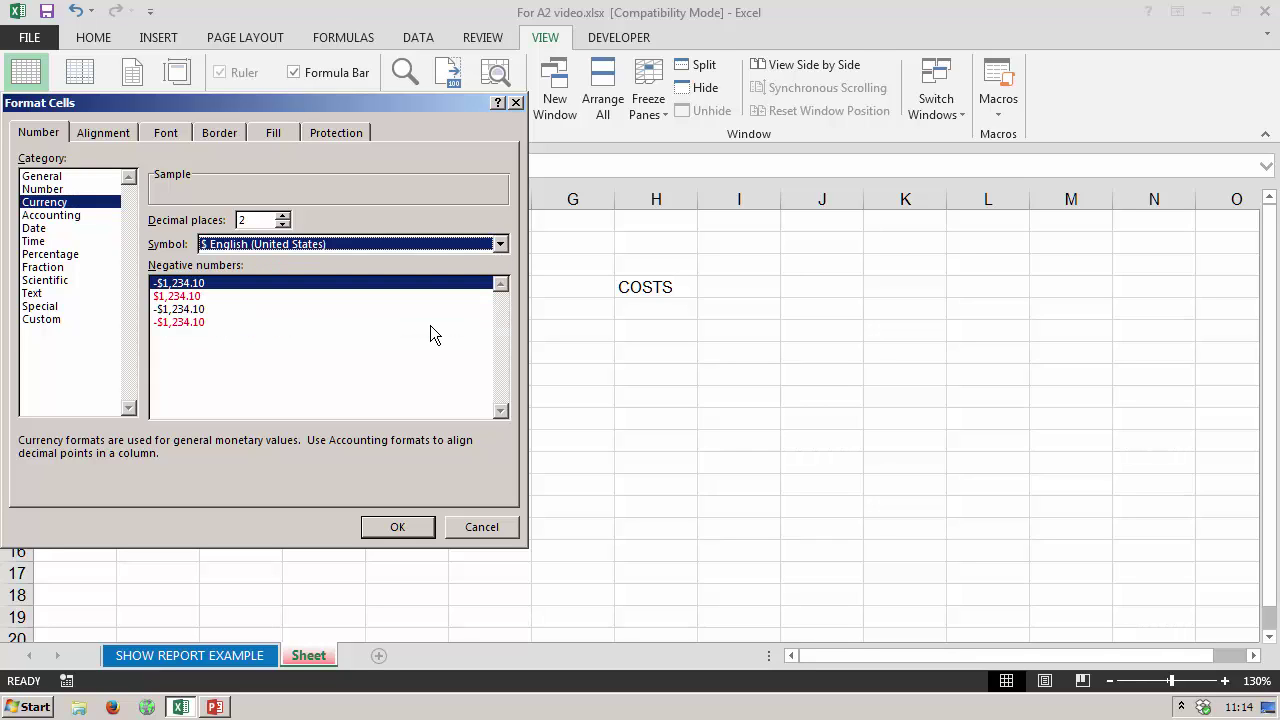
click(418, 535)
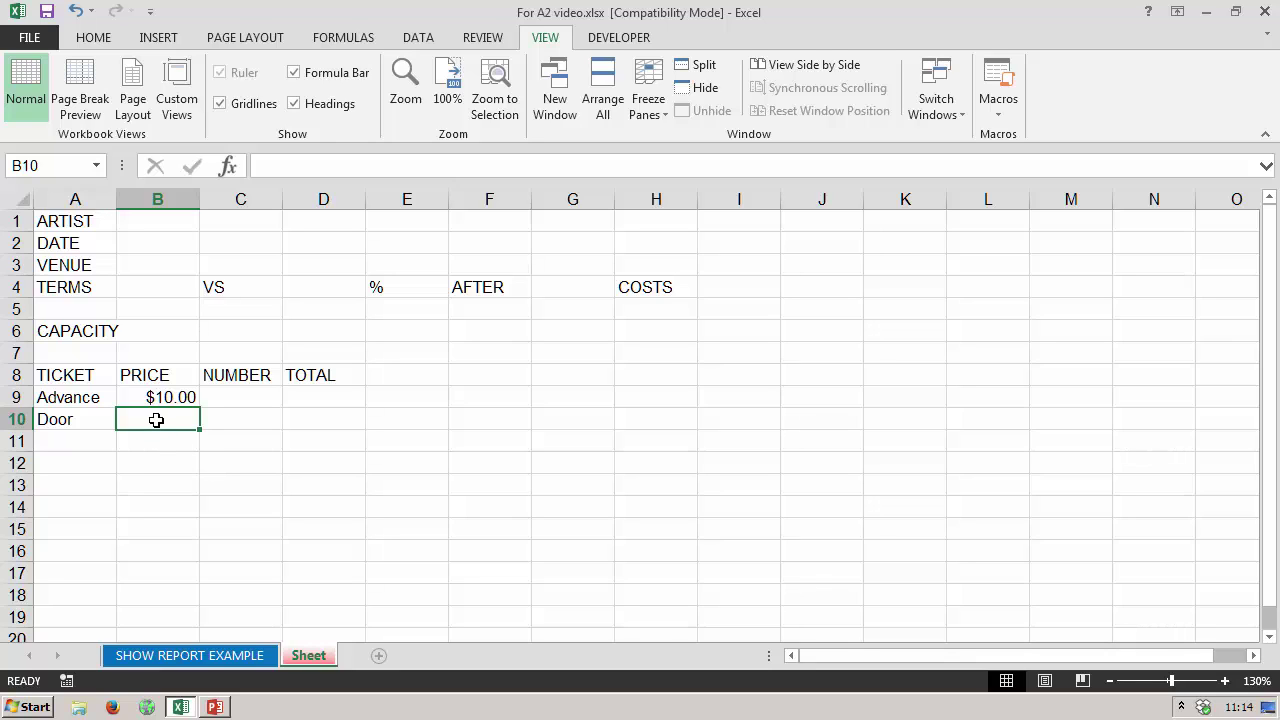
- Try a Door price of 5 in B10 and undo the Advance and Door price entries
text(5)
key(Return)
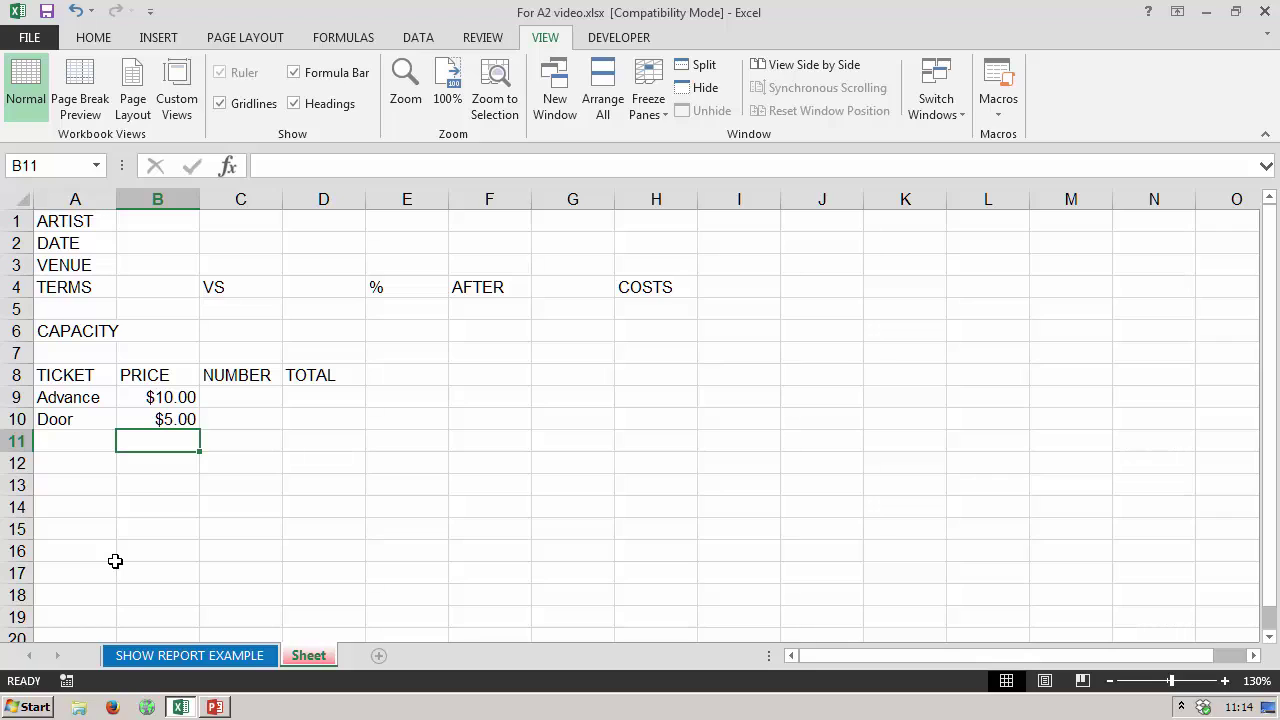
key(ctrl+z)
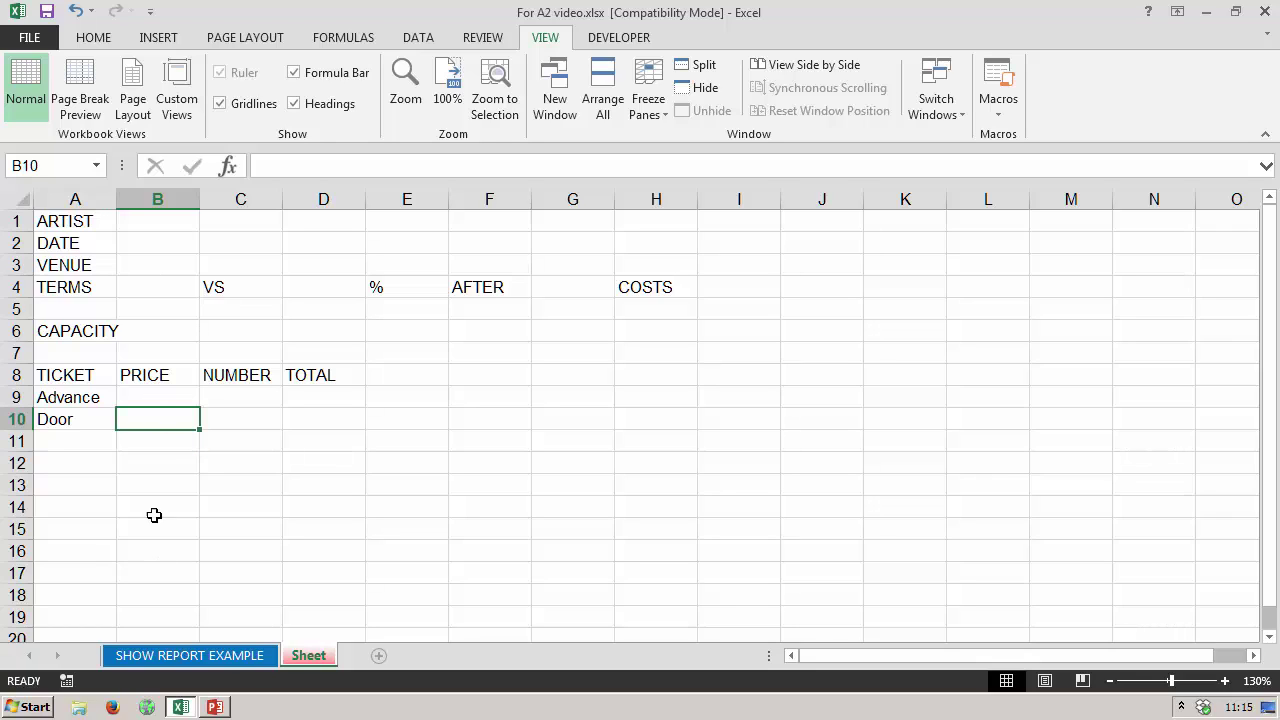
- Format the TERMS amount cell B4 as currency with the $ English (United States) symbol
click(157, 287)
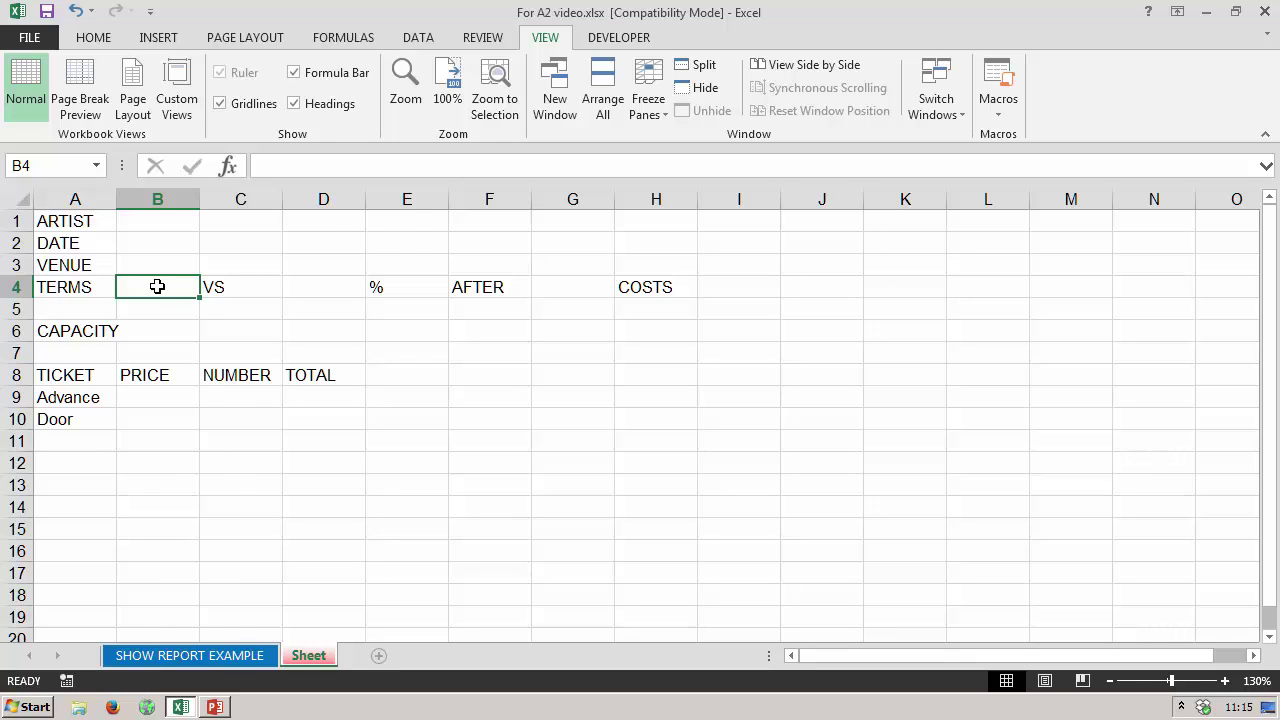
right_click(157, 286)
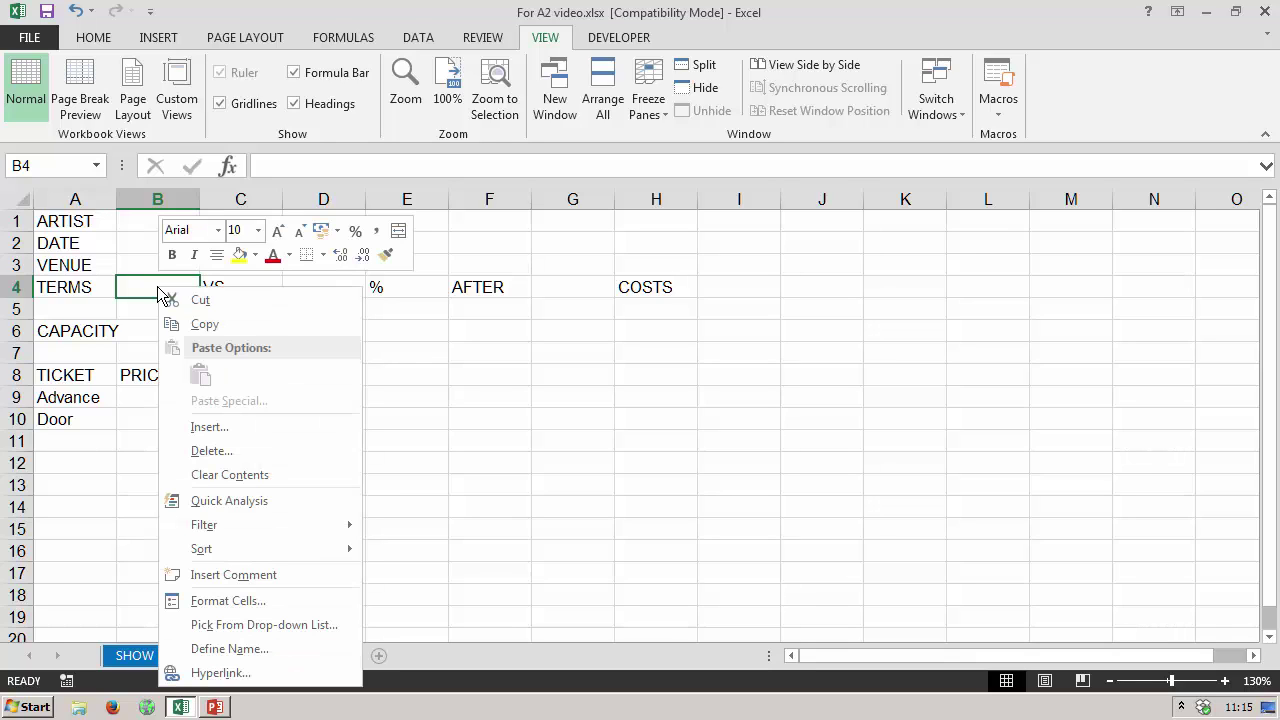
click(287, 602)
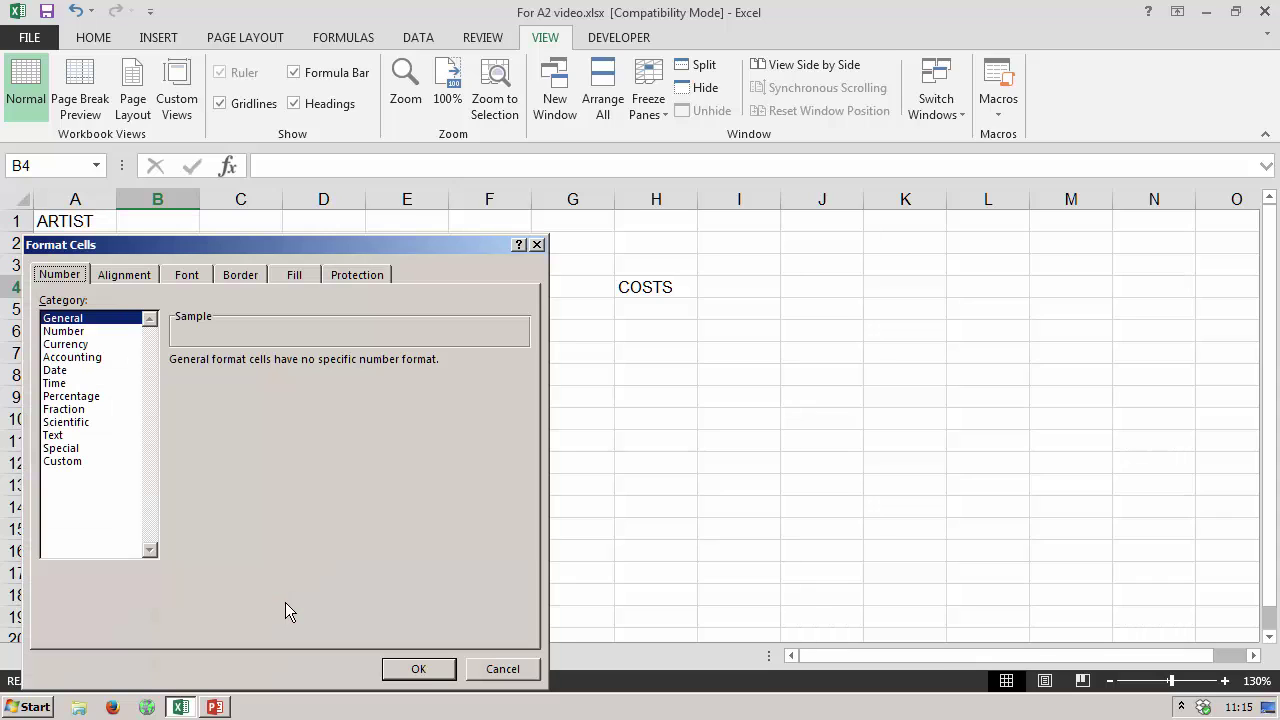
click(62, 344)
click(495, 386)
click(493, 443)
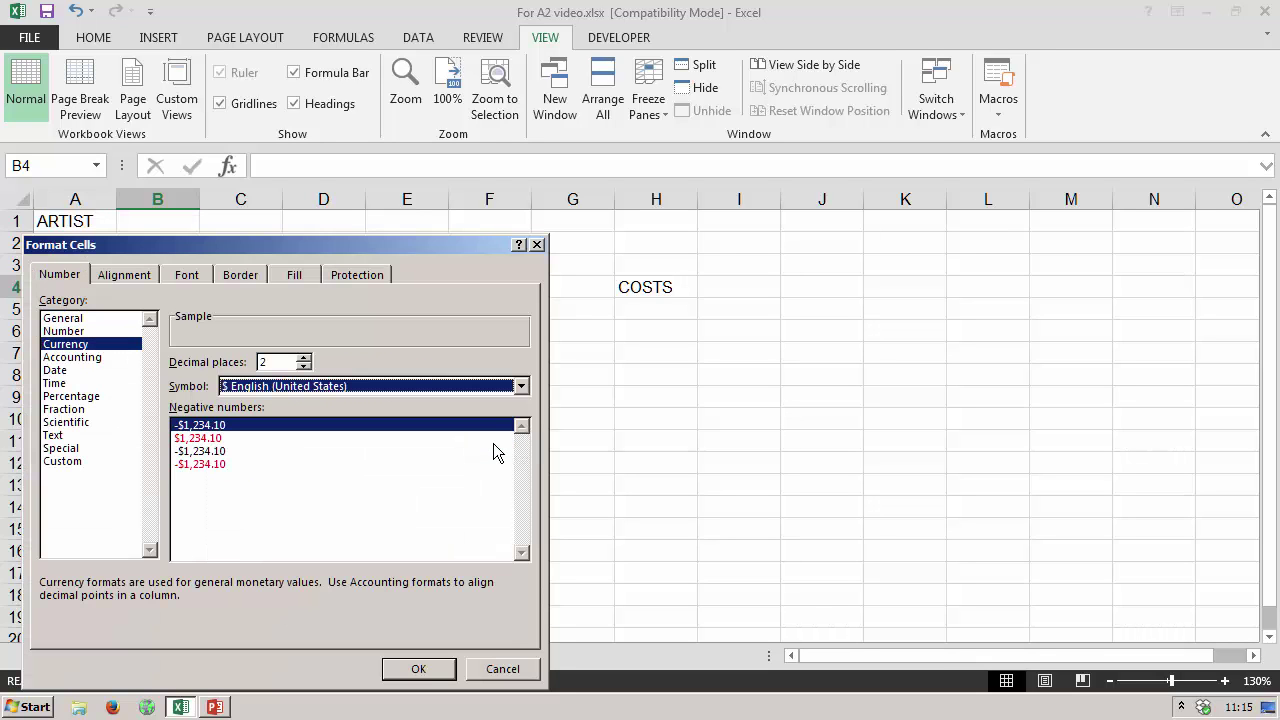
click(436, 669)
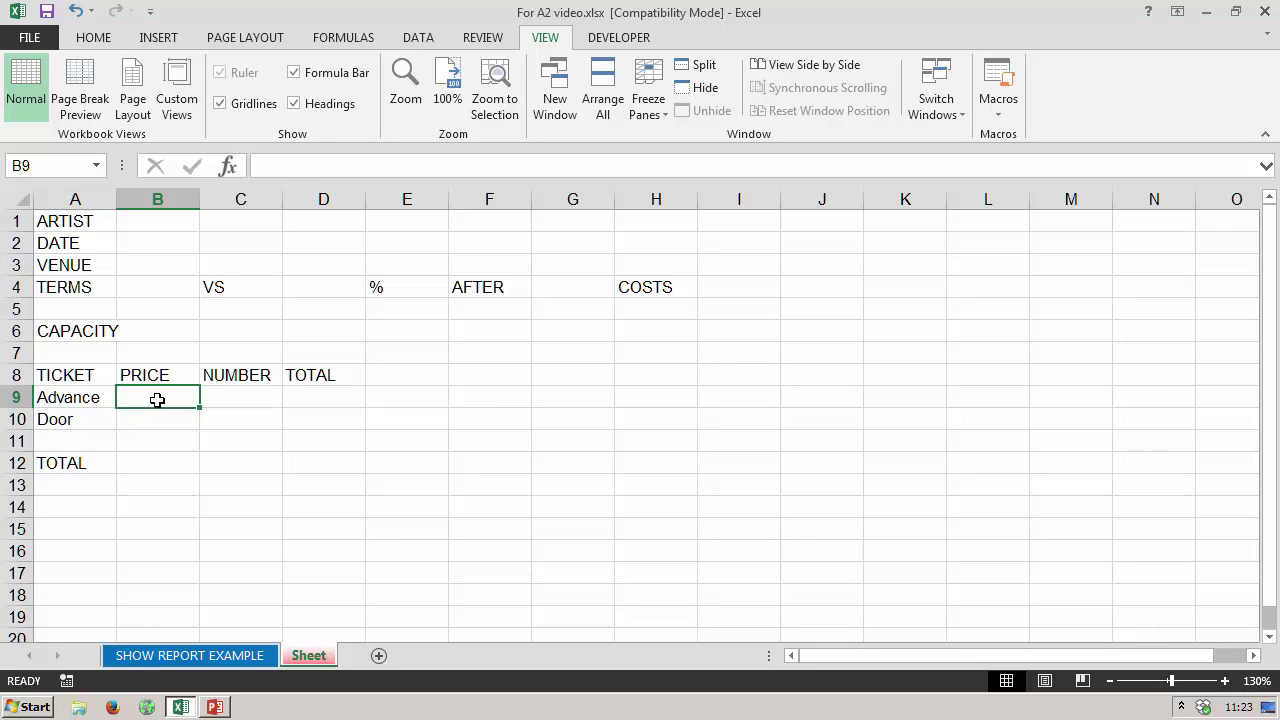
- Enter the formula =SUM(B9*C9) in D9 to multiply the Advance price by the number of tickets
click(217, 400)
click(322, 397)
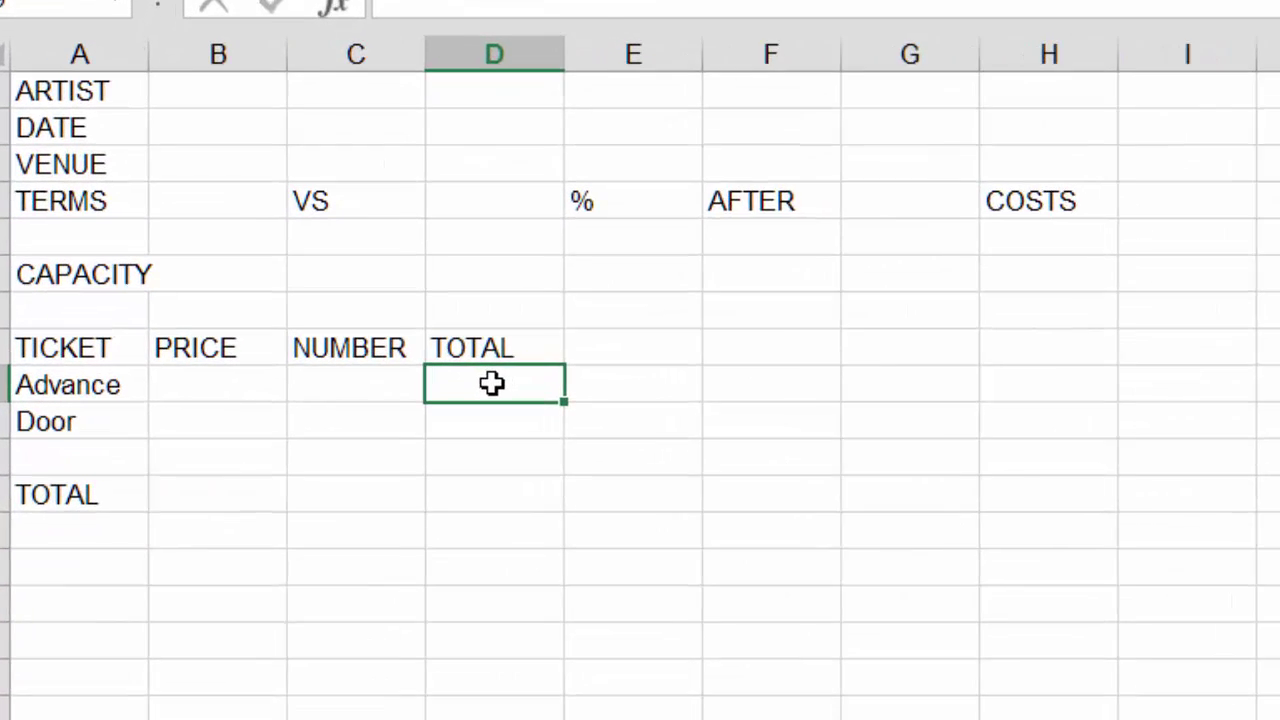
text(=)
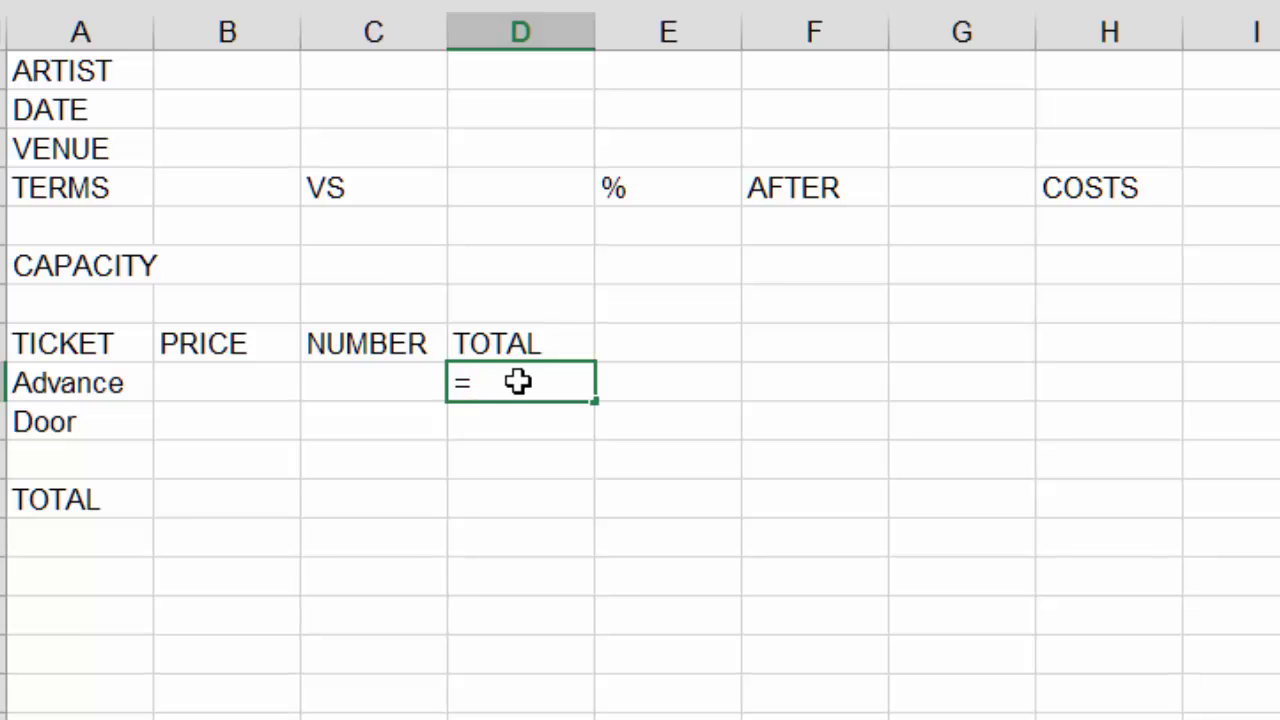
text(s)
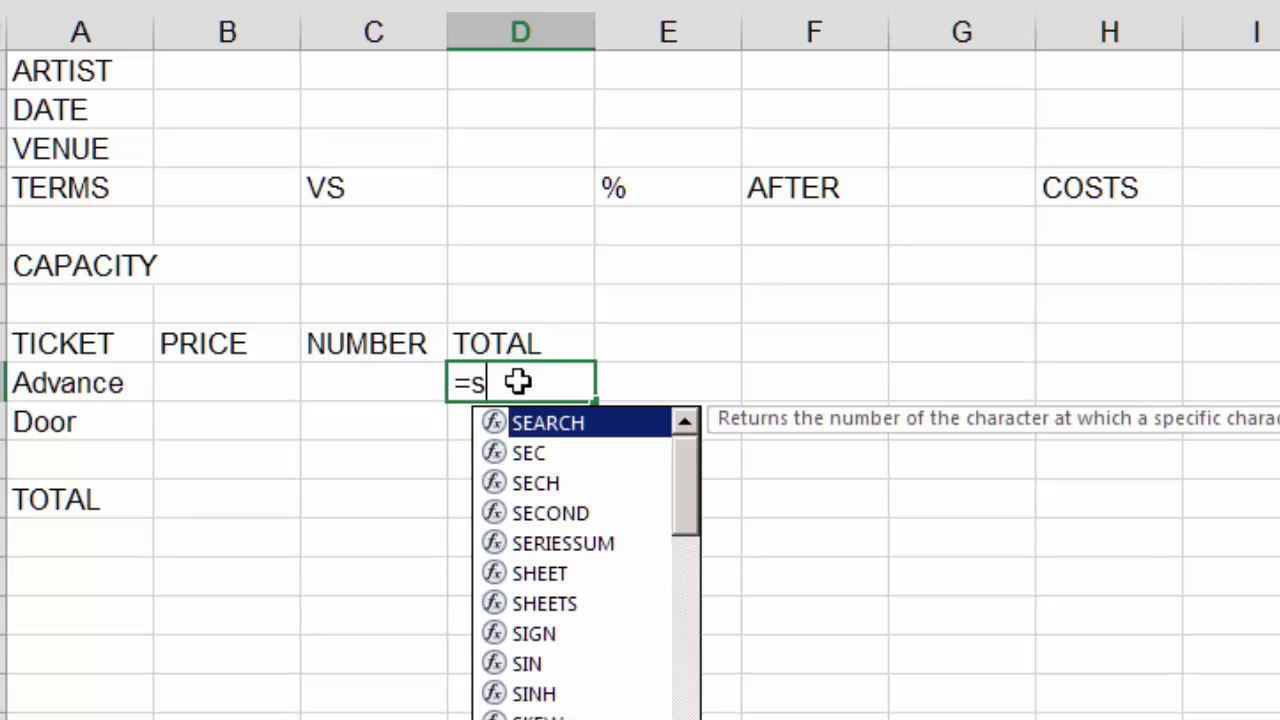
text(um)
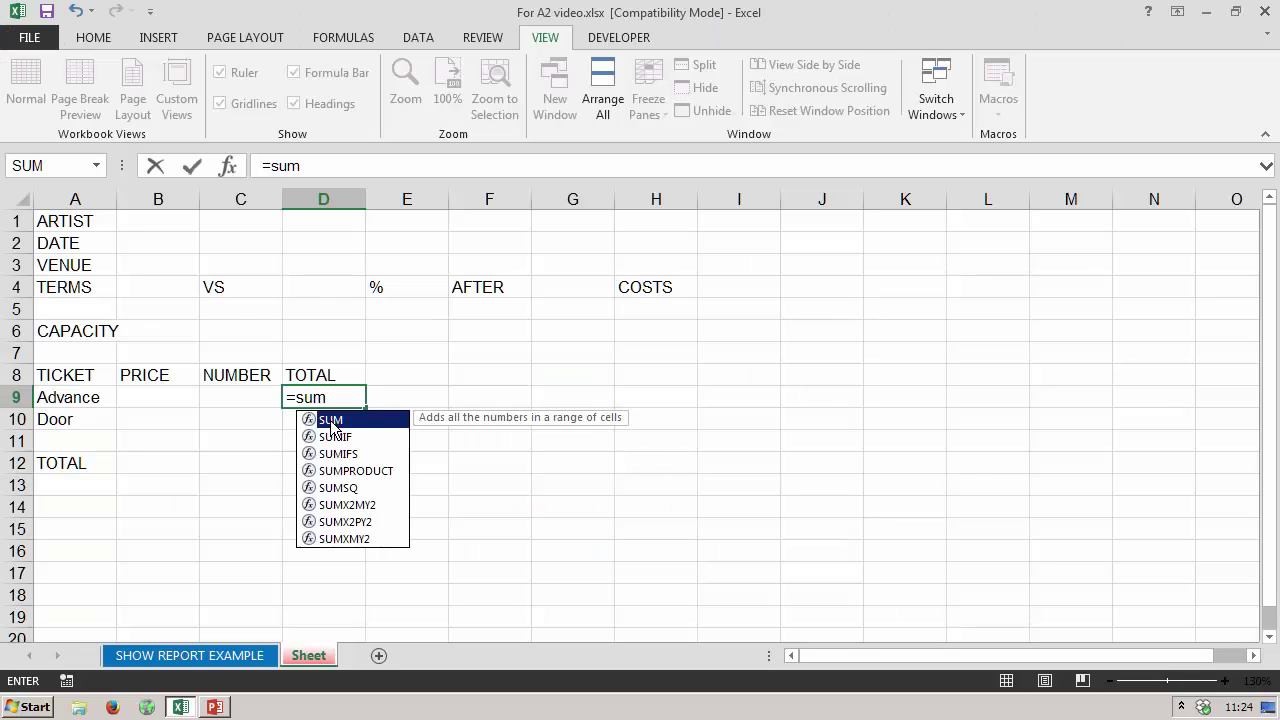
double_click(332, 420)
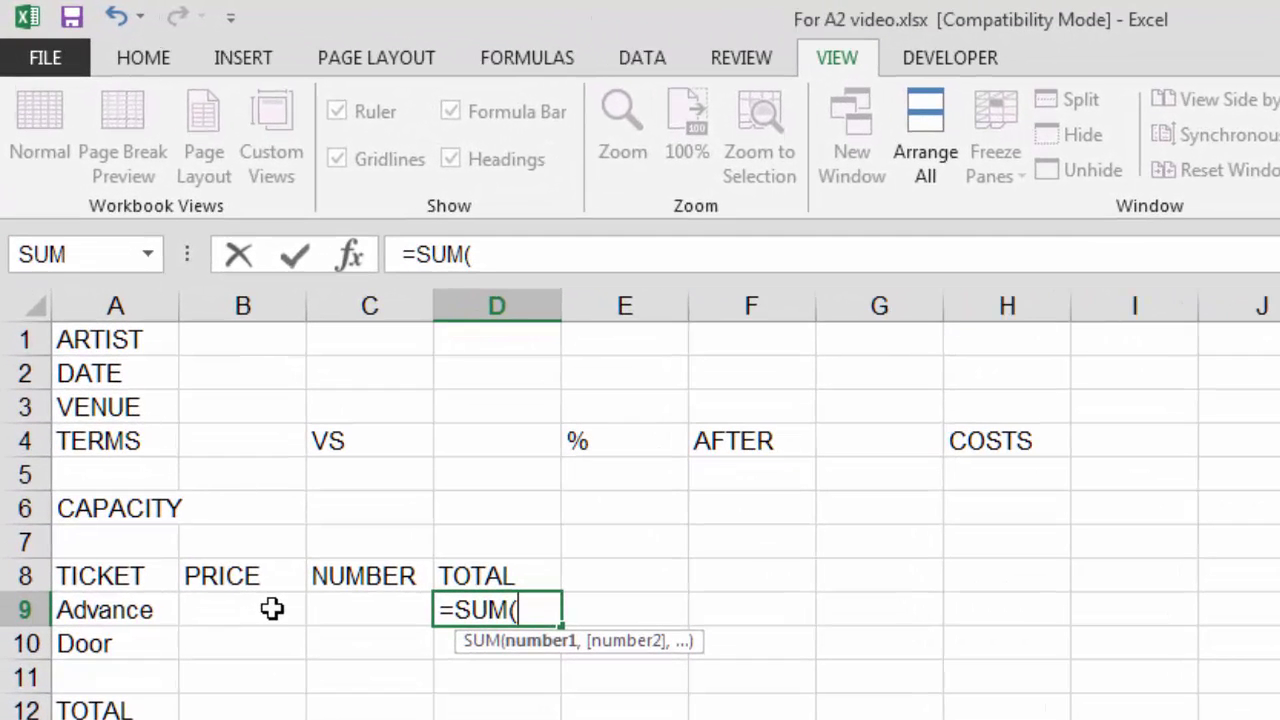
click(272, 609)
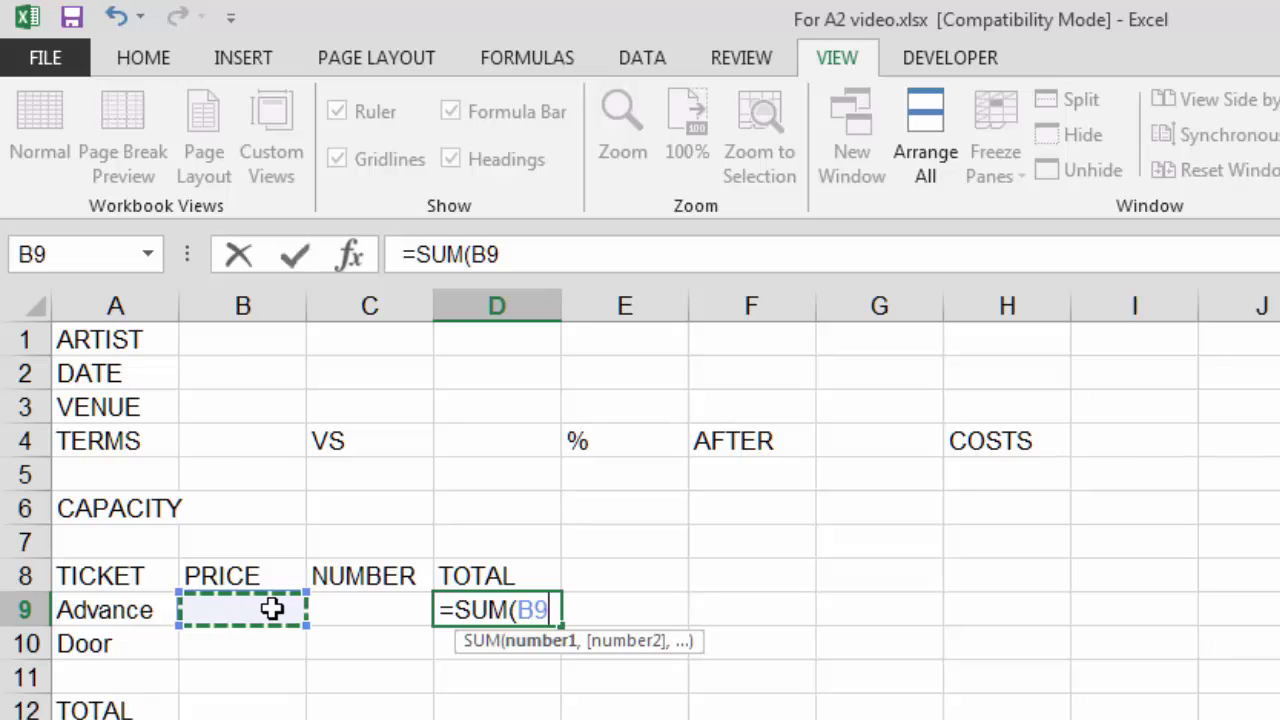
text(*)
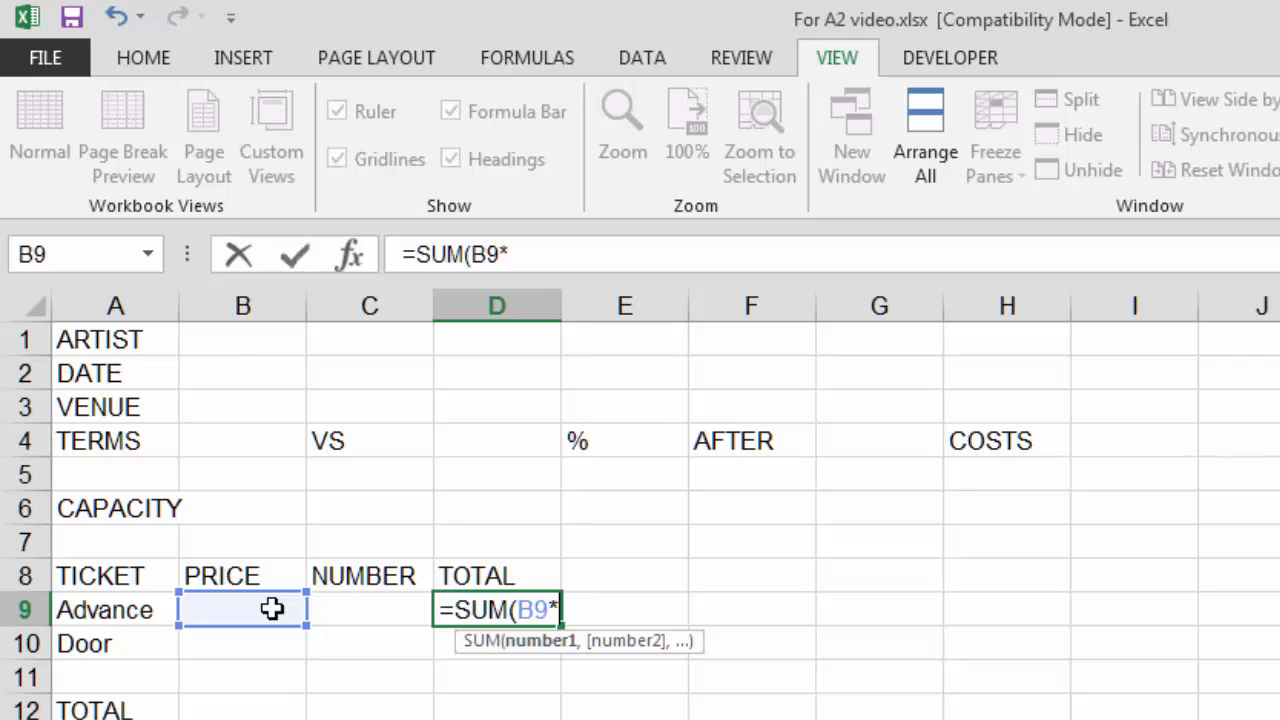
click(343, 610)
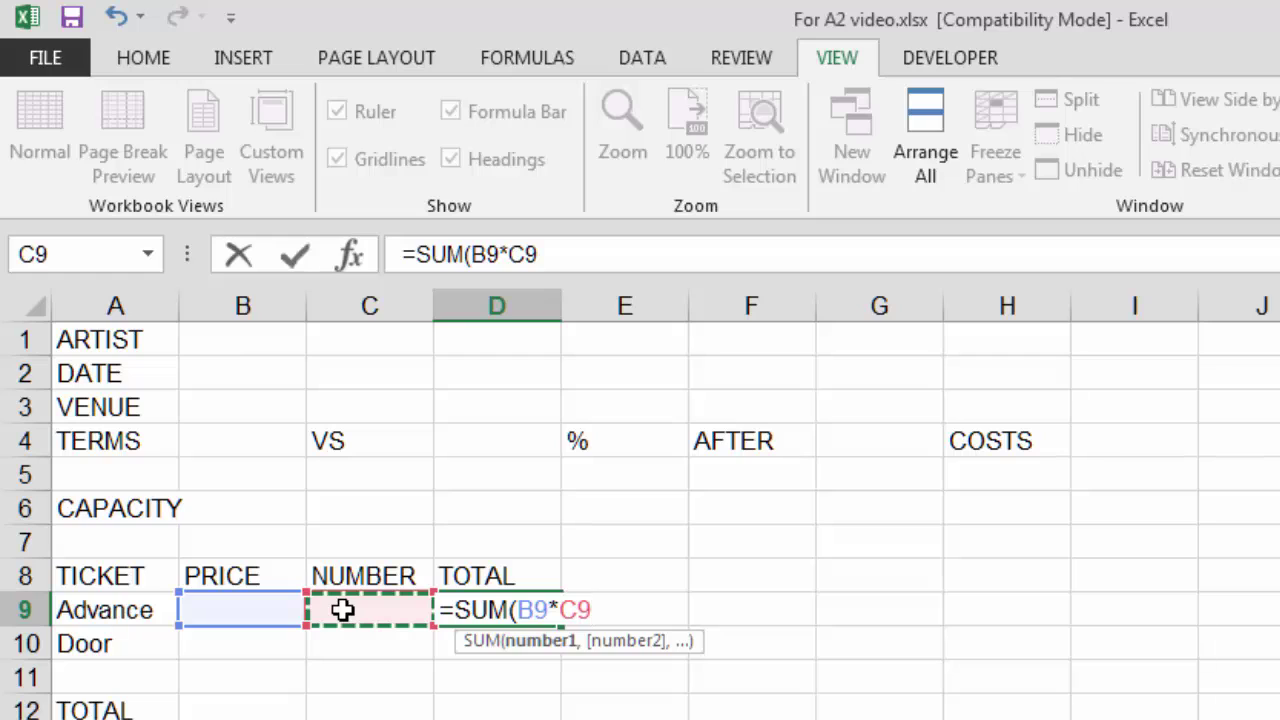
text())
key(Return)
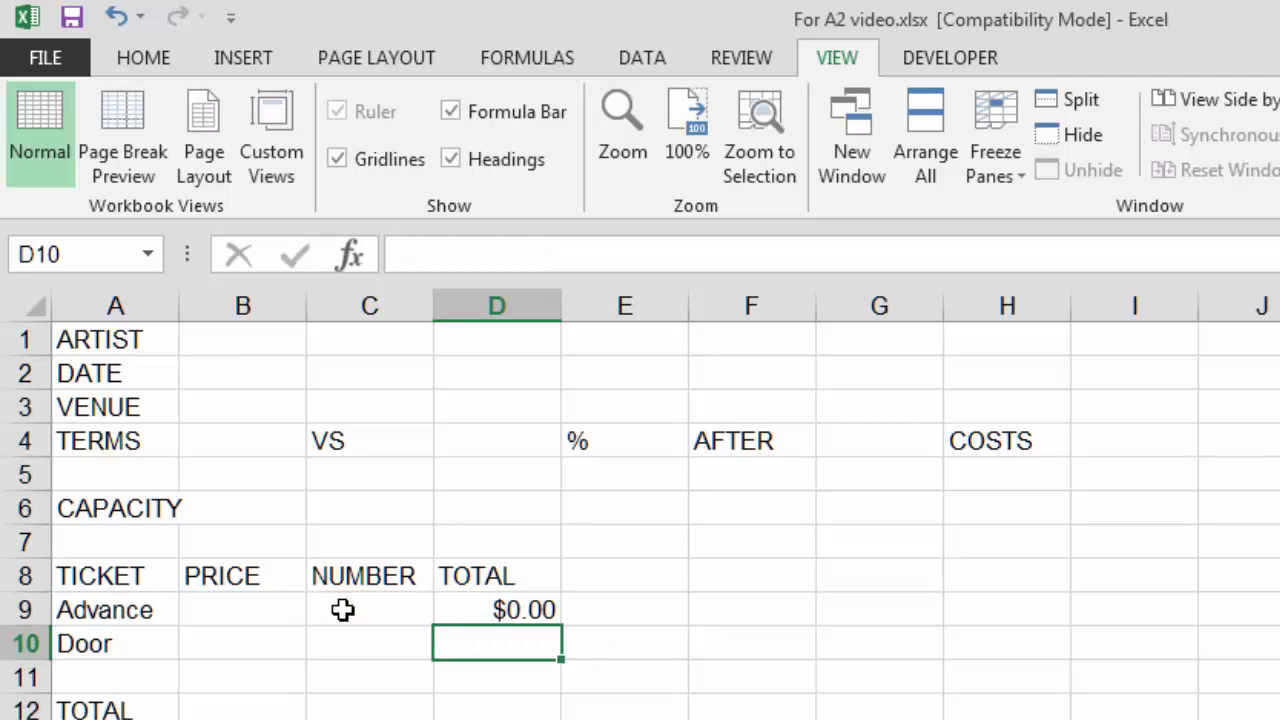
- Test the Advance total formula with a price of 10 in B9 and numbers of 100 and 500 in C9
click(526, 609)
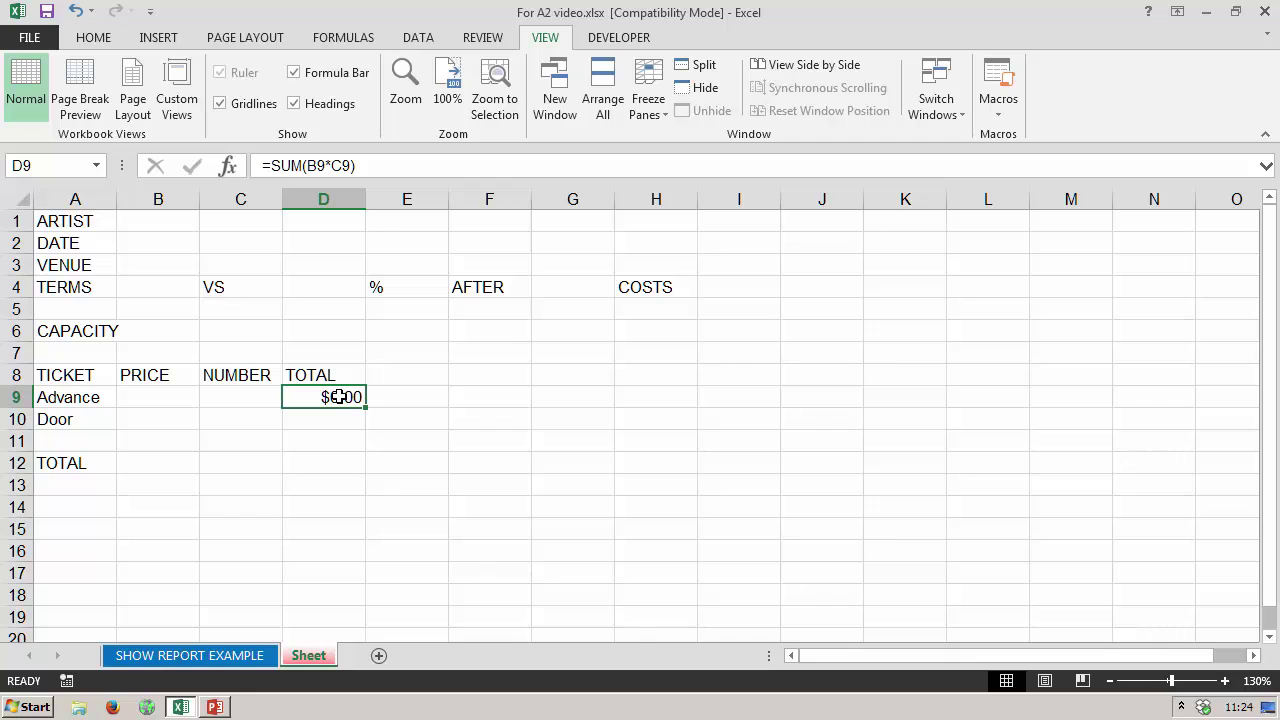
click(172, 400)
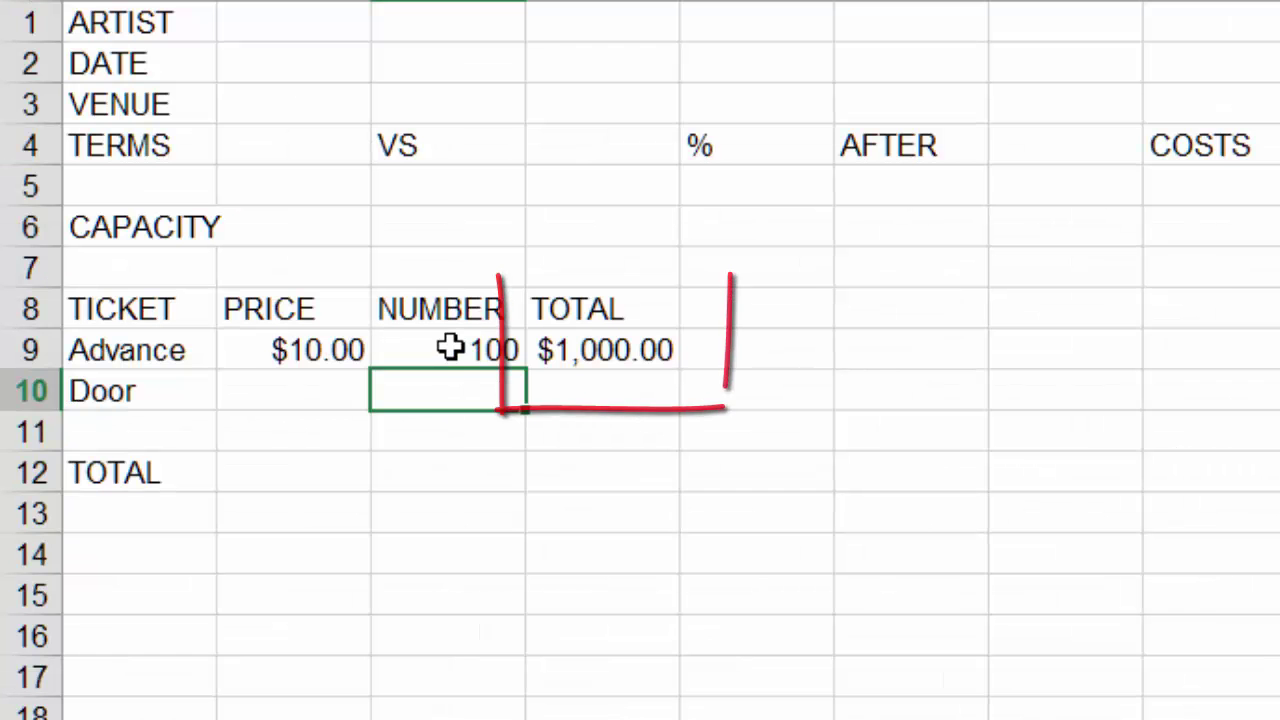
click(242, 396)
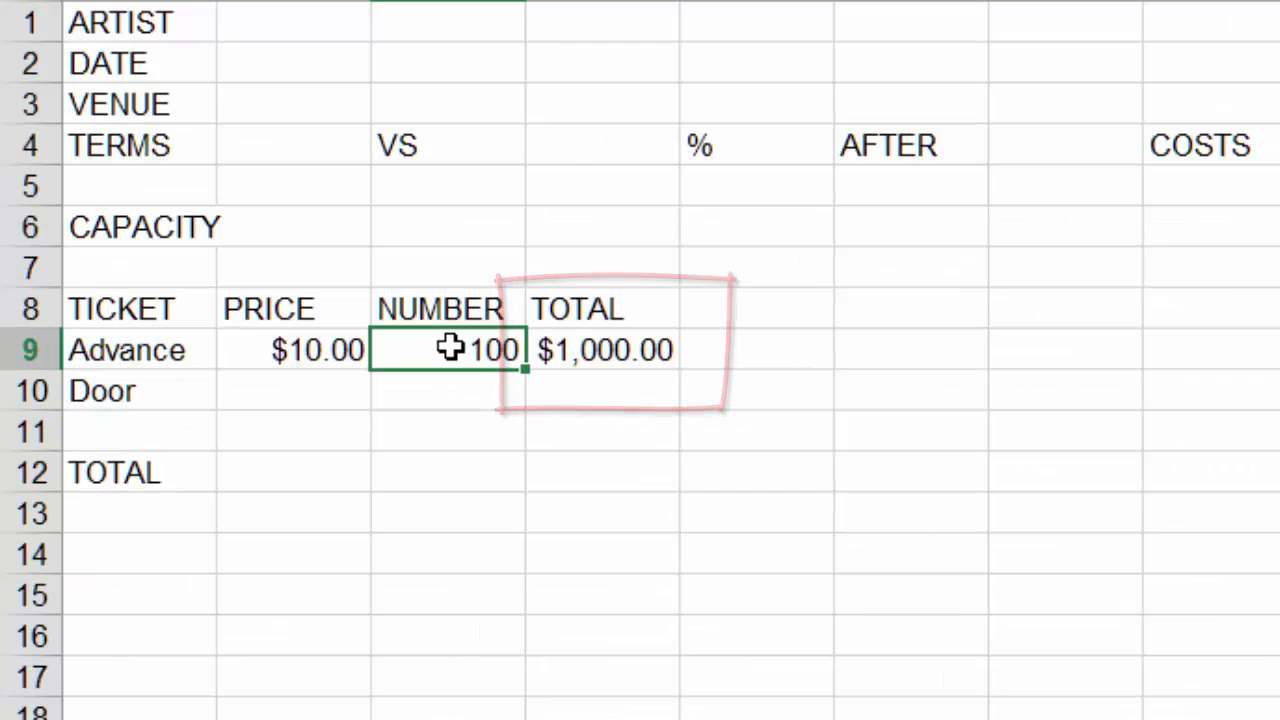
text(500)
key(Return)
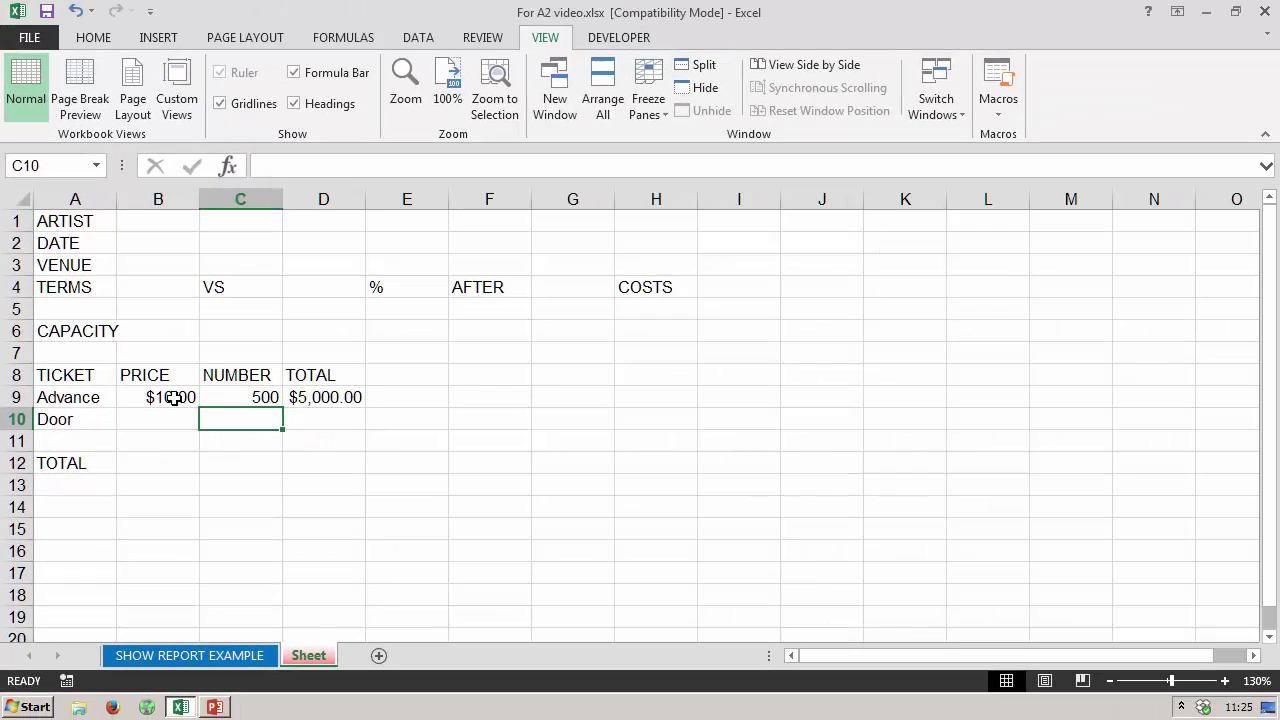
- Clear the trial Advance price in B9 and ticket number in C9
click(312, 353)
key(BackSpace)
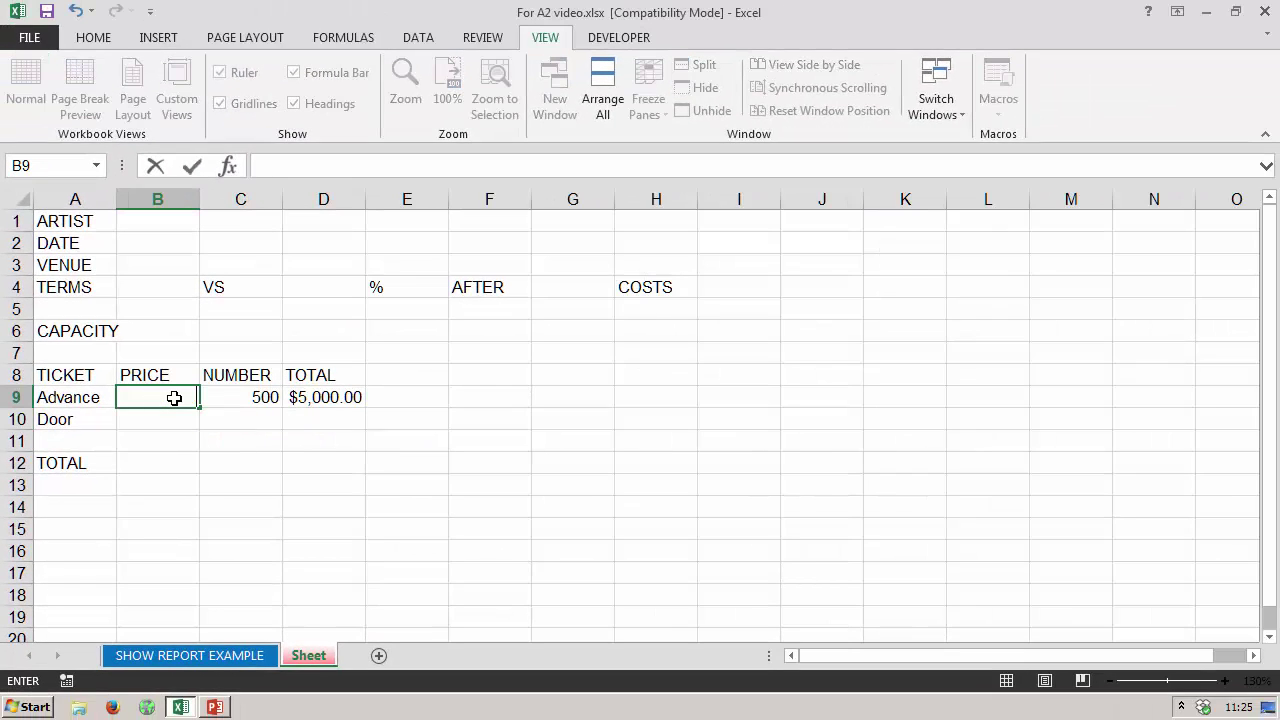
click(249, 395)
key(BackSpace)
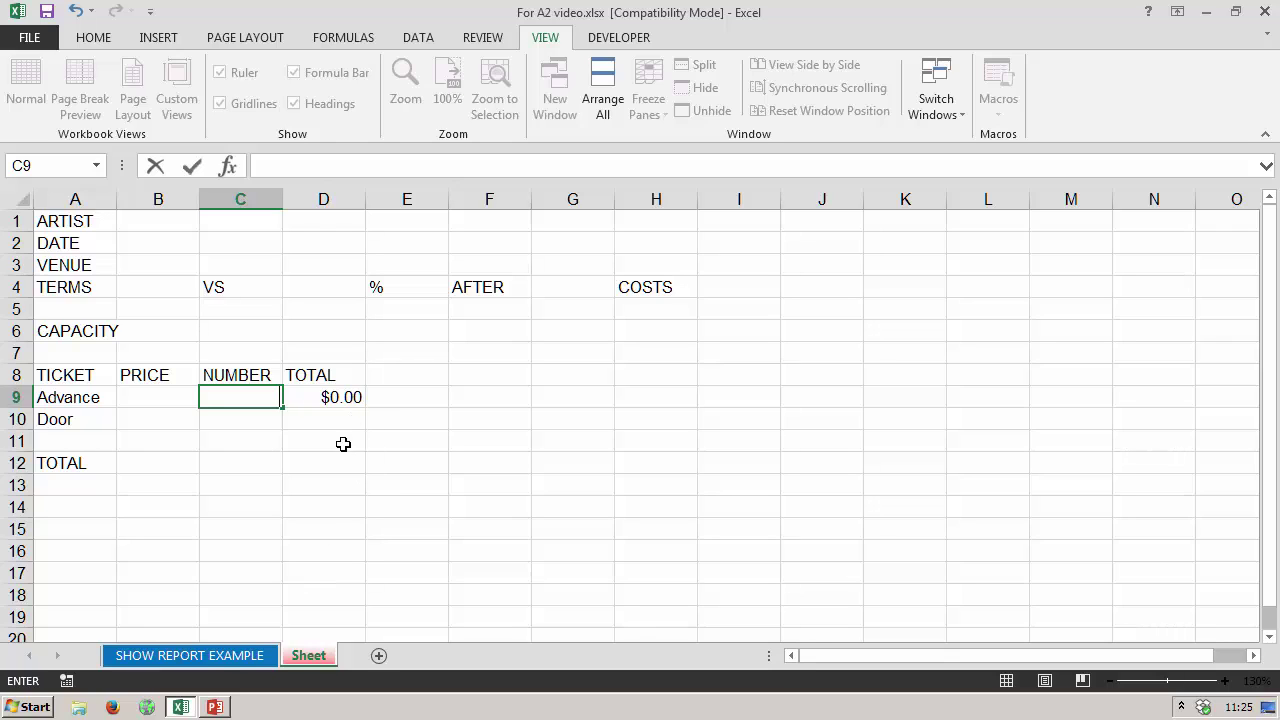
- Copy the Advance total formula from D9 into the Door total cell D10 and check the formulas in both cells
click(335, 396)
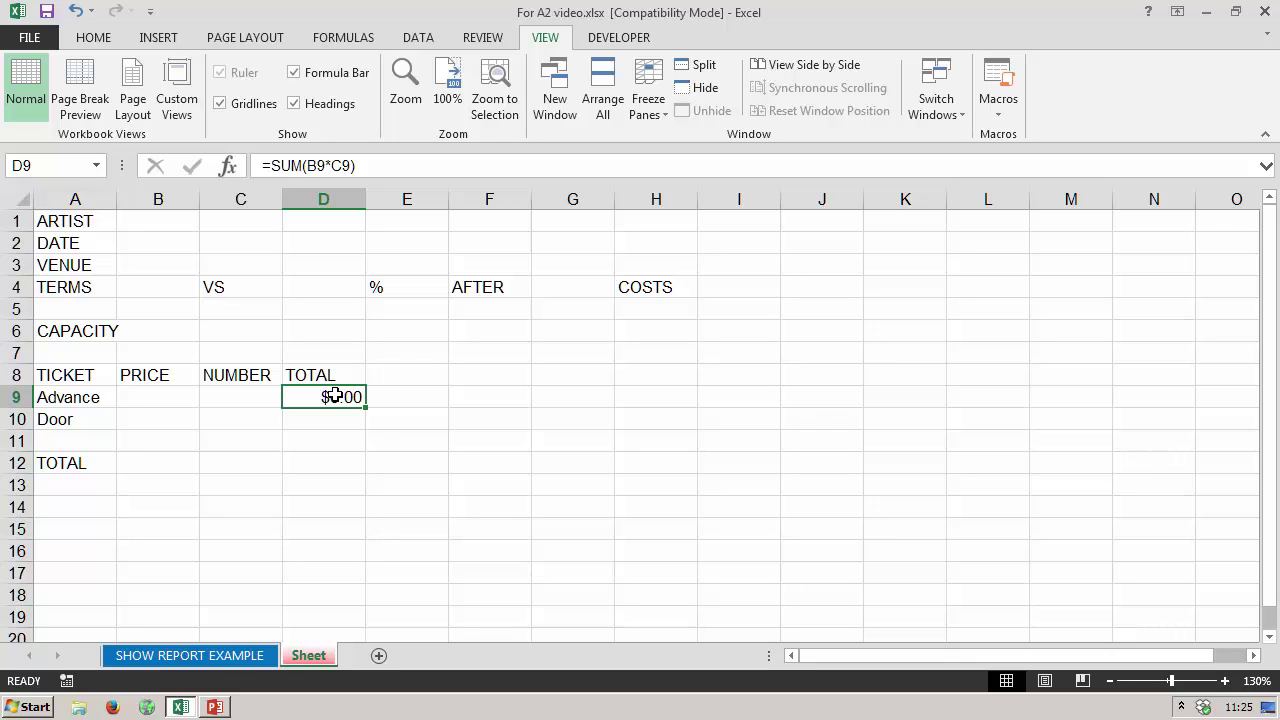
right_click(334, 397)
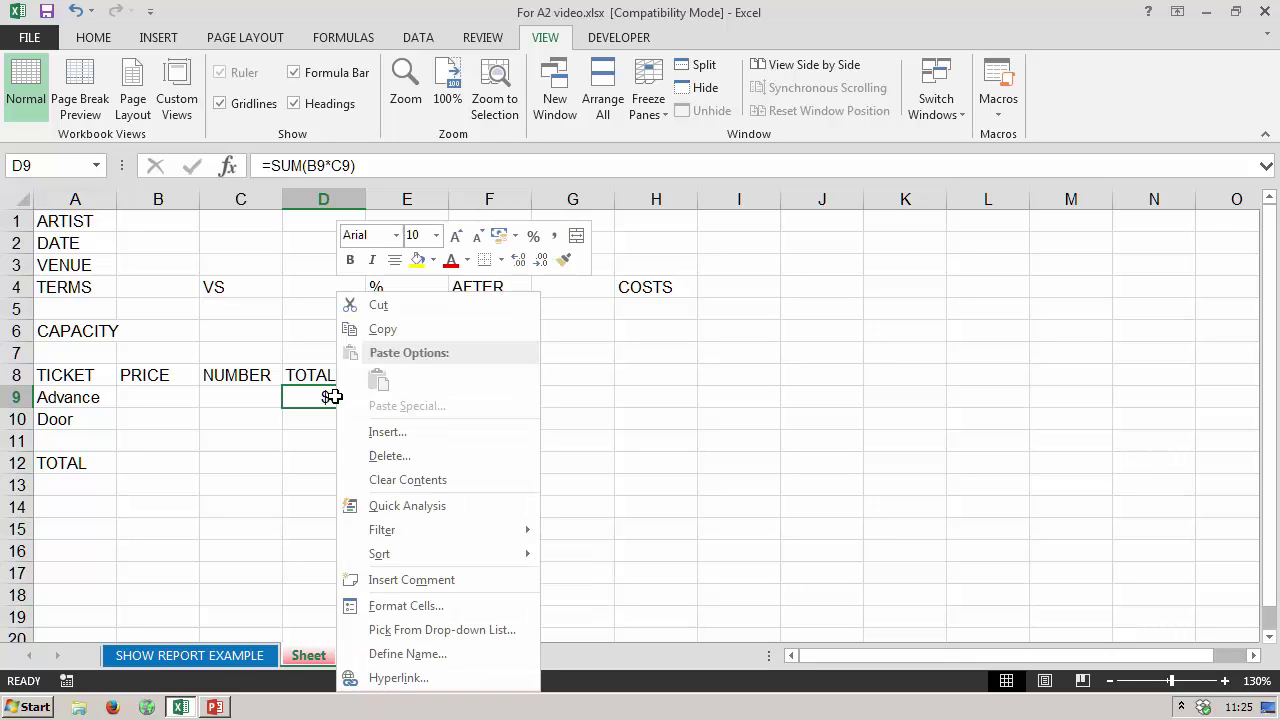
click(396, 331)
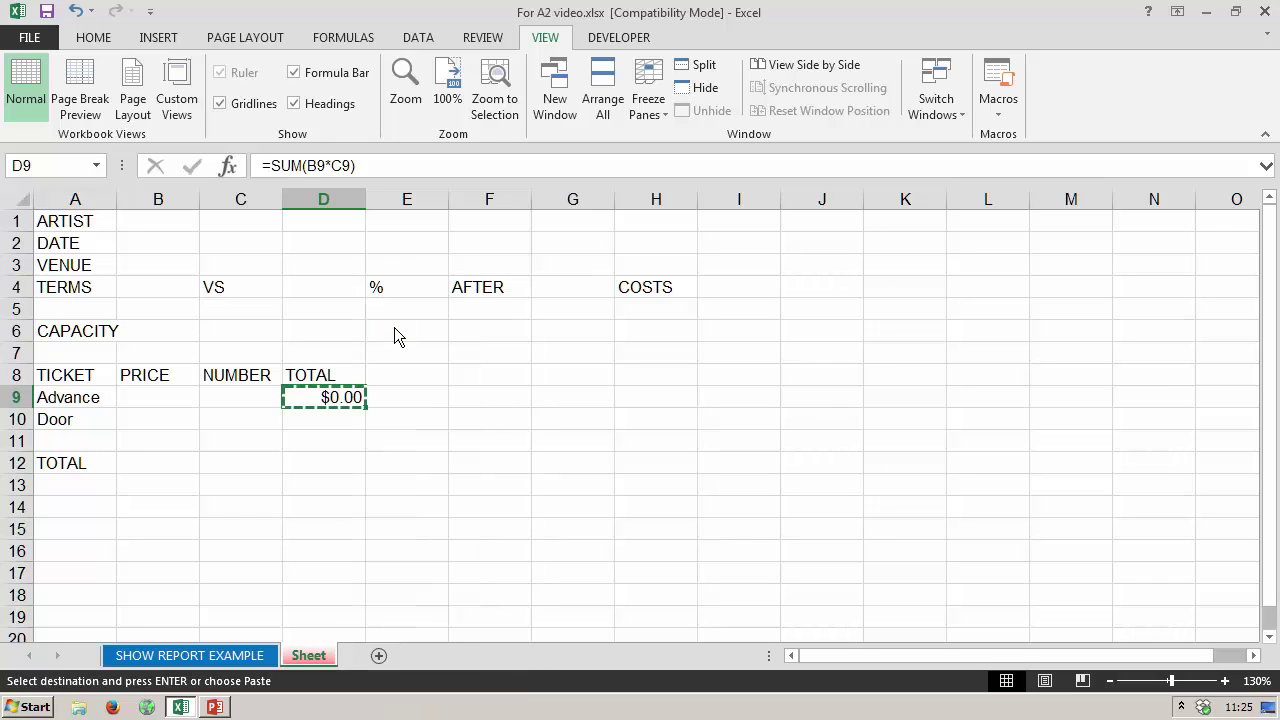
click(331, 419)
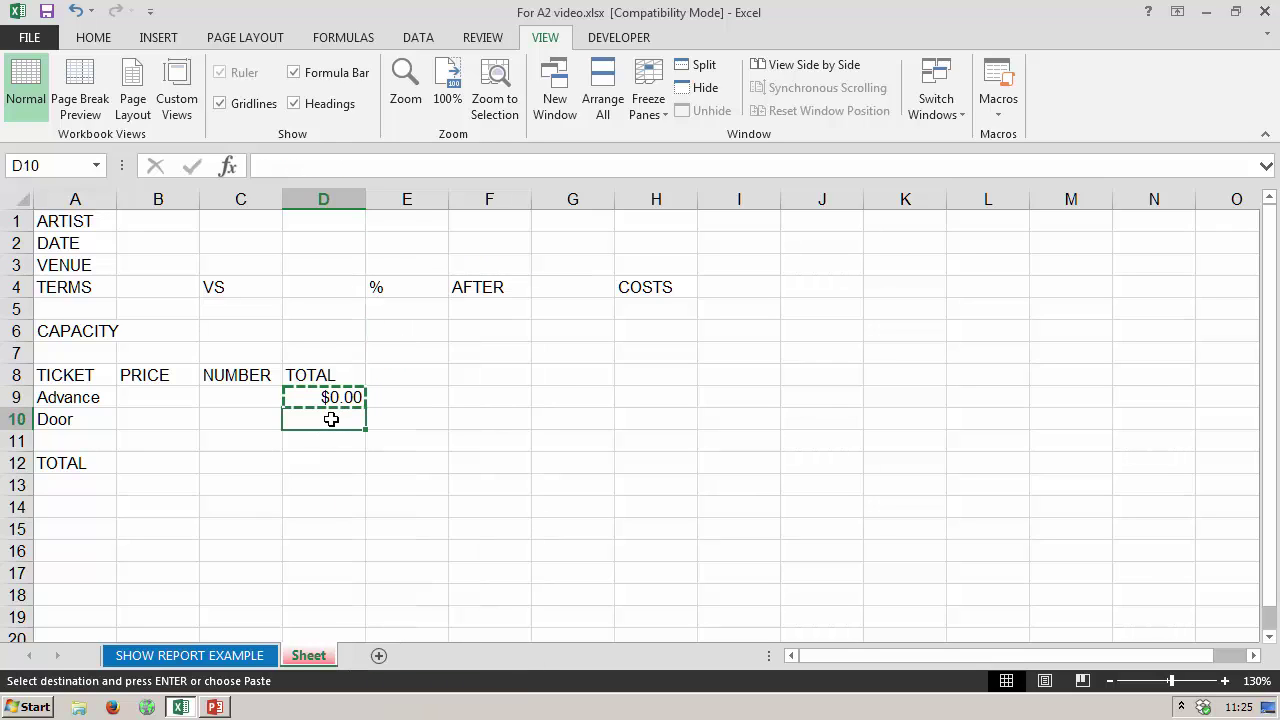
right_click(331, 419)
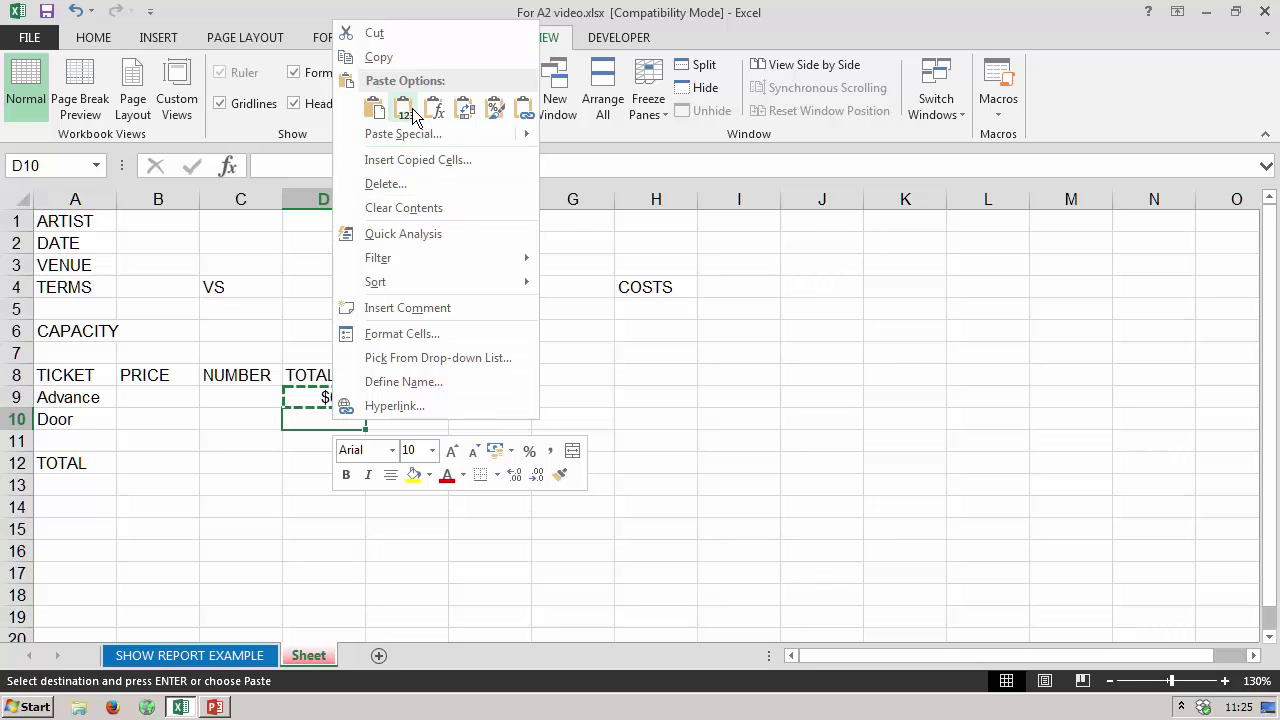
click(377, 115)
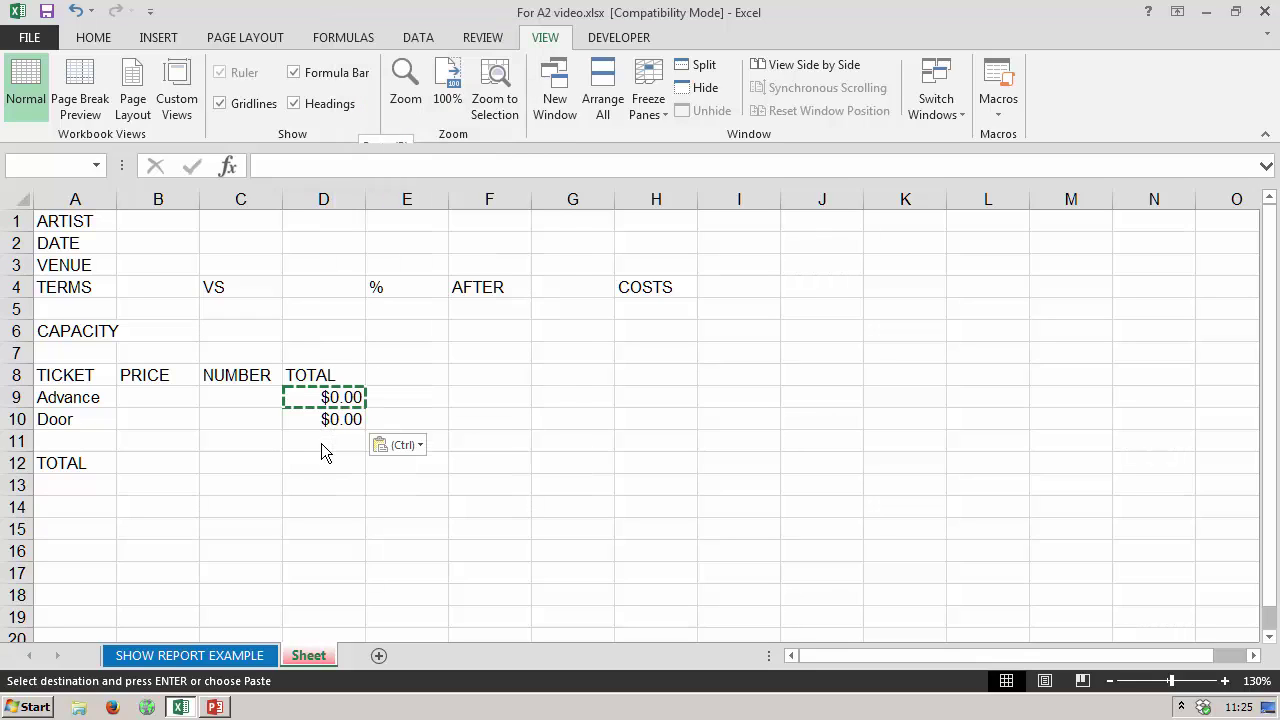
click(326, 441)
click(333, 419)
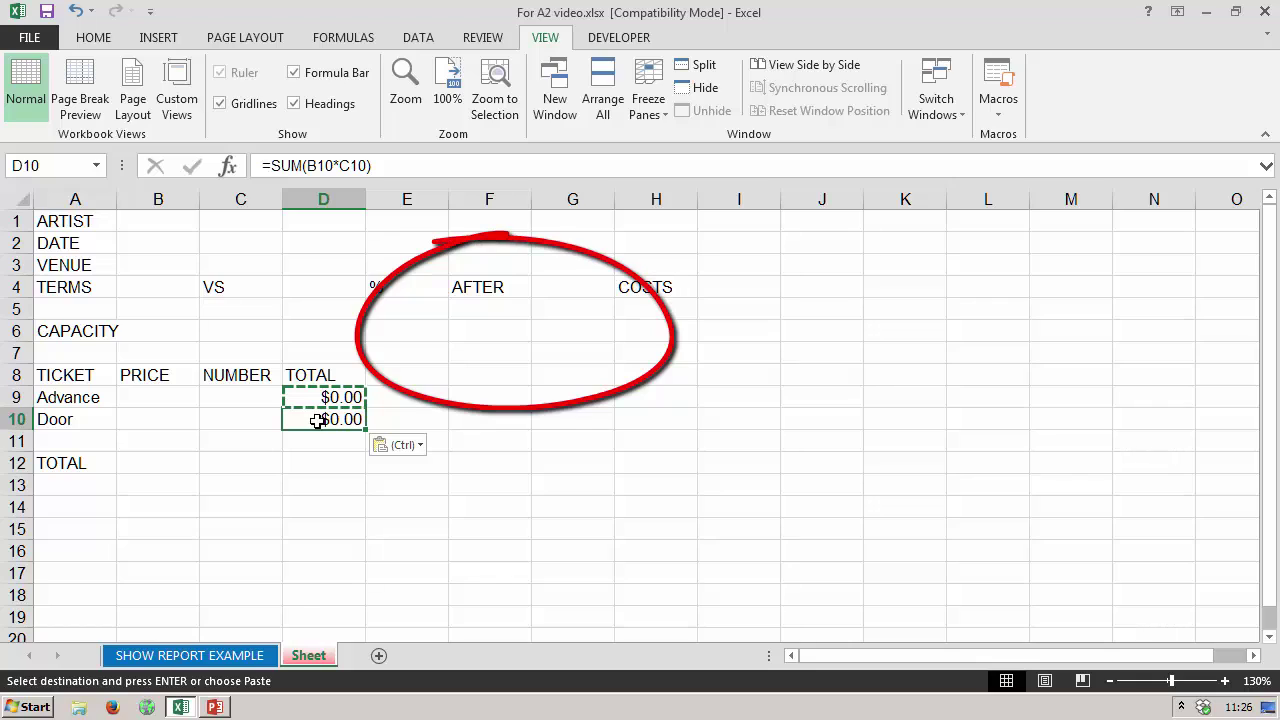
click(325, 397)
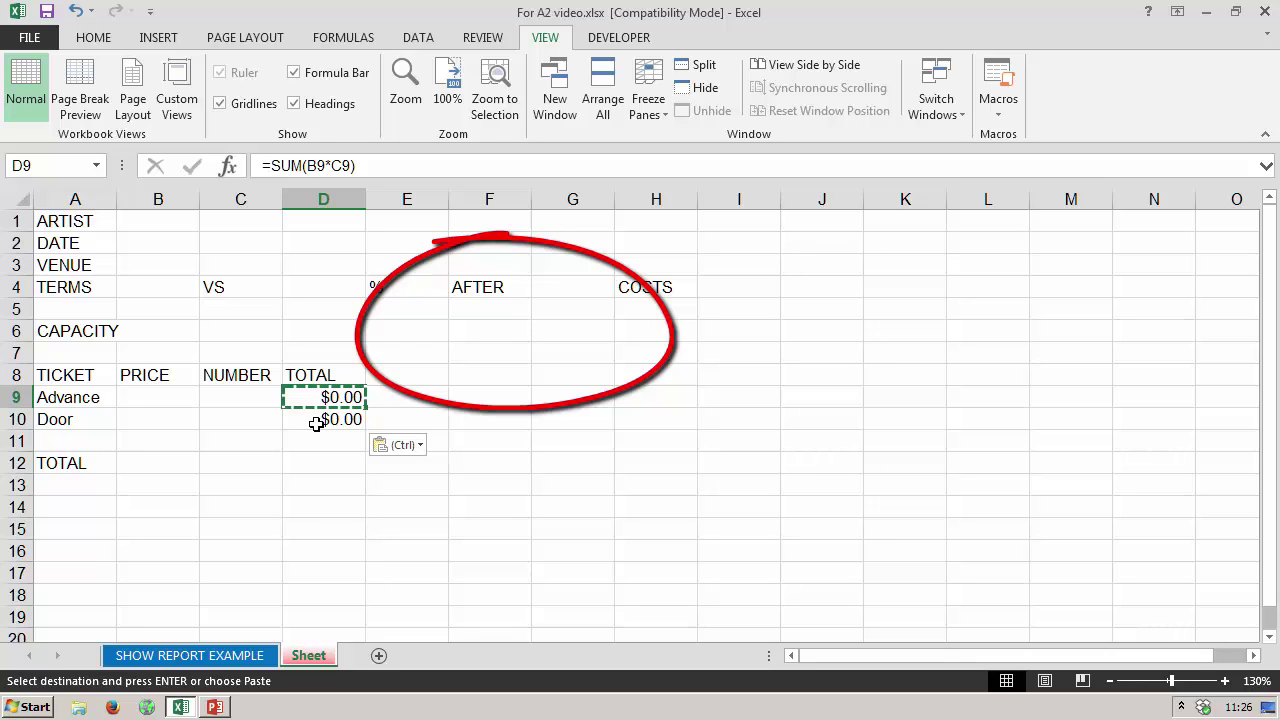
- Check the Door total formula in D10 and the Door price and number cells it uses, and end copy mode
click(316, 422)
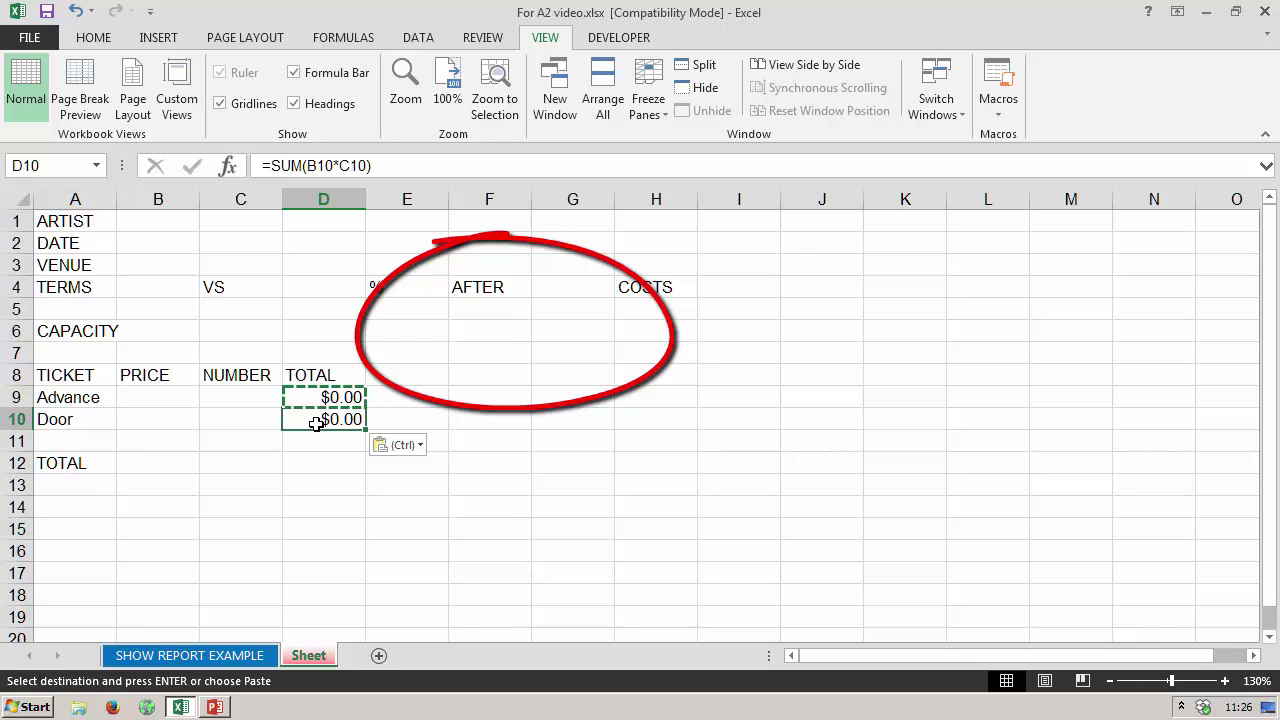
click(138, 417)
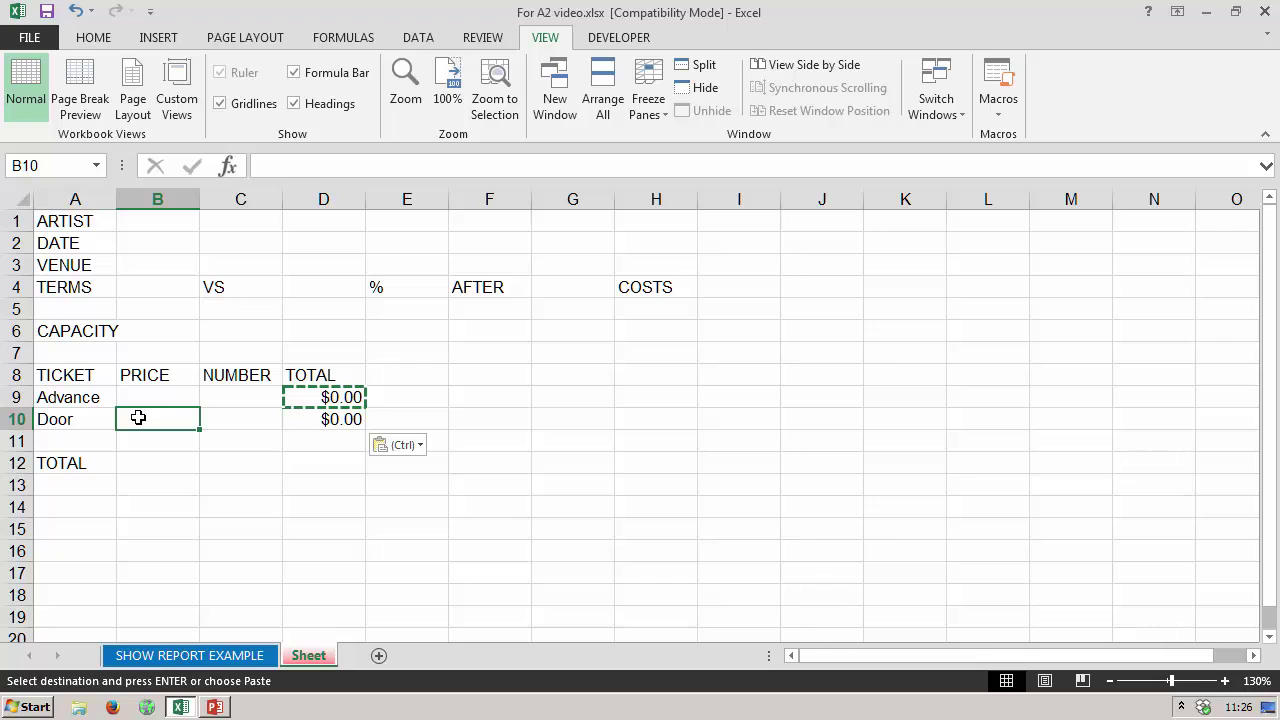
click(248, 421)
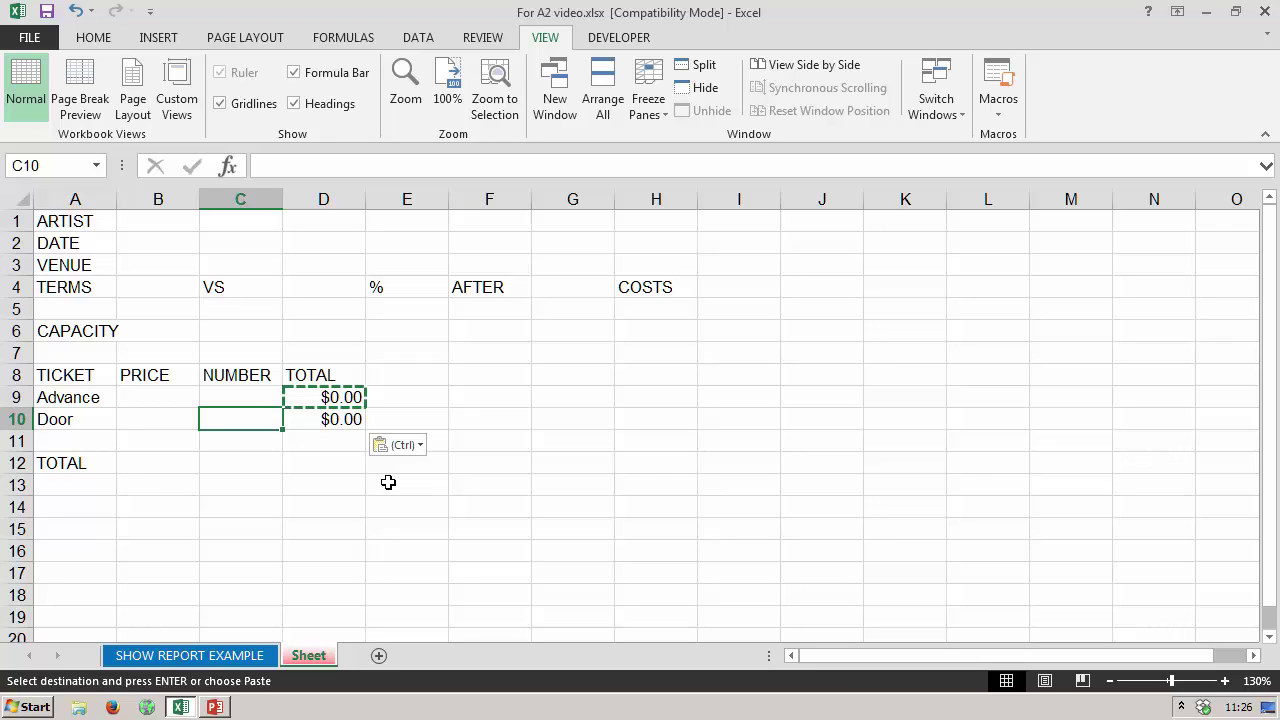
key(Escape)
key(Right)
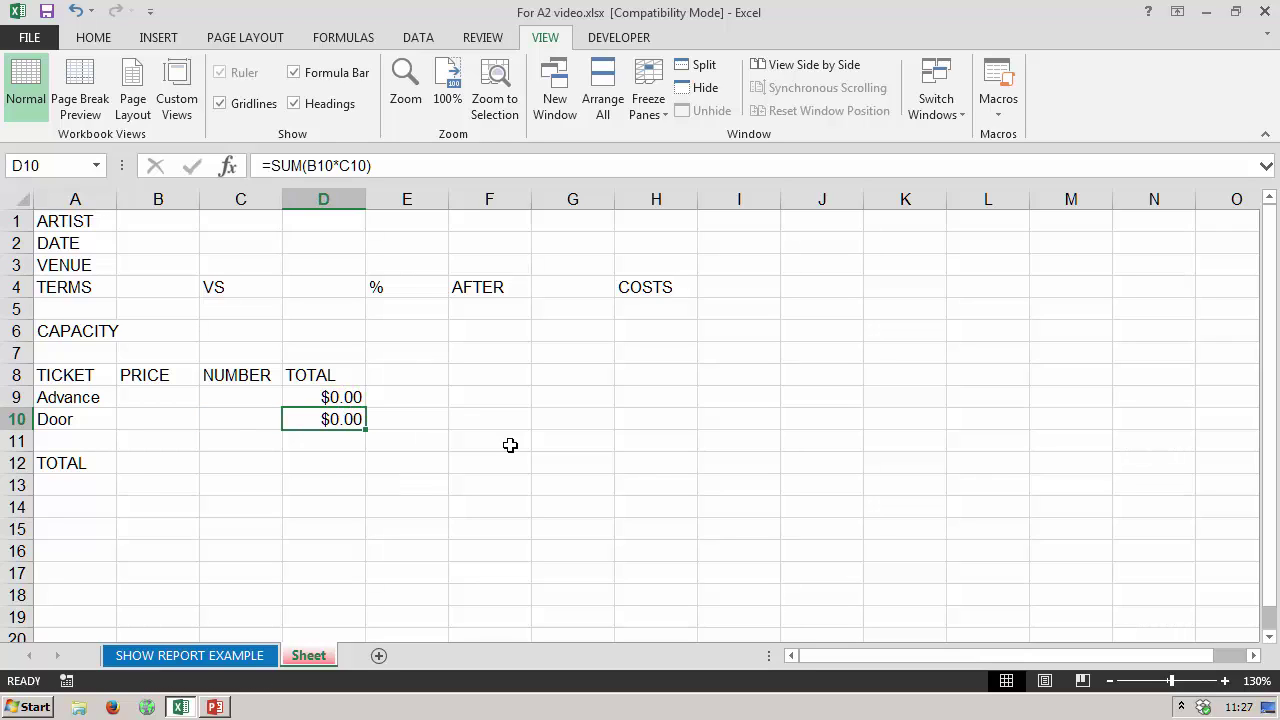
- Enter the formula =SUM(D9:D10) in D12 to add the Advance and Door totals
click(332, 464)
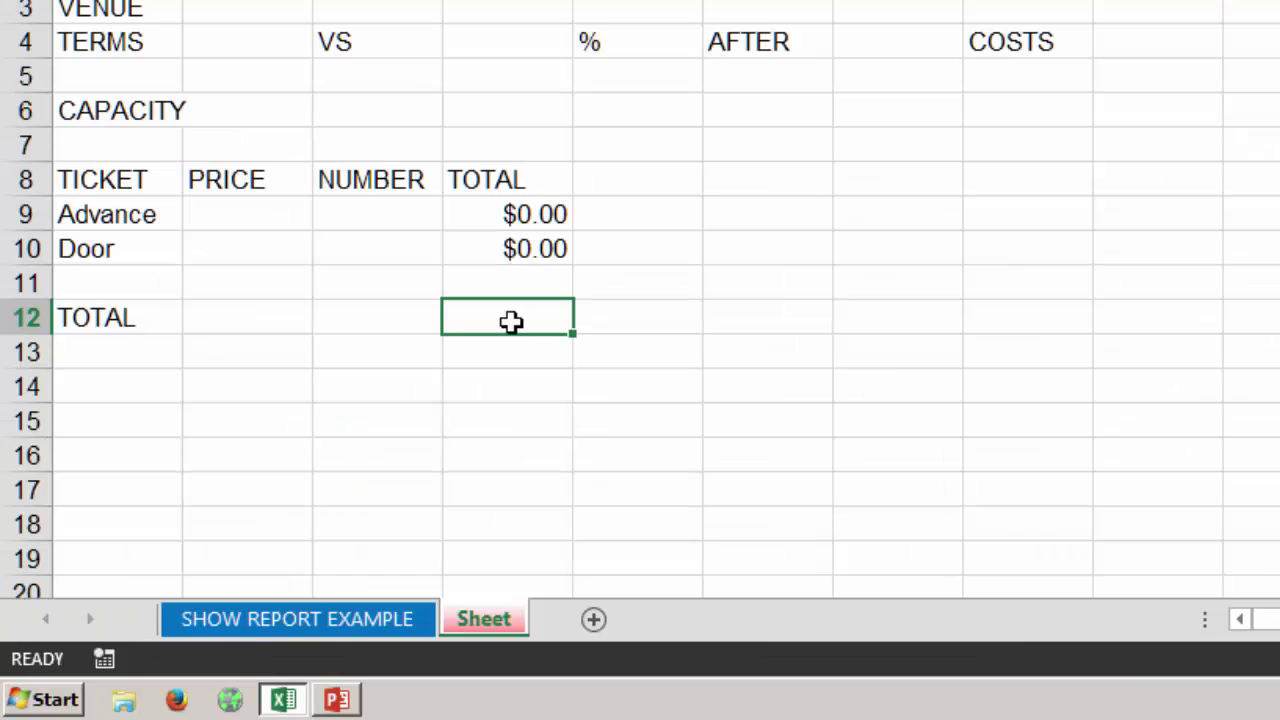
text(=sum)
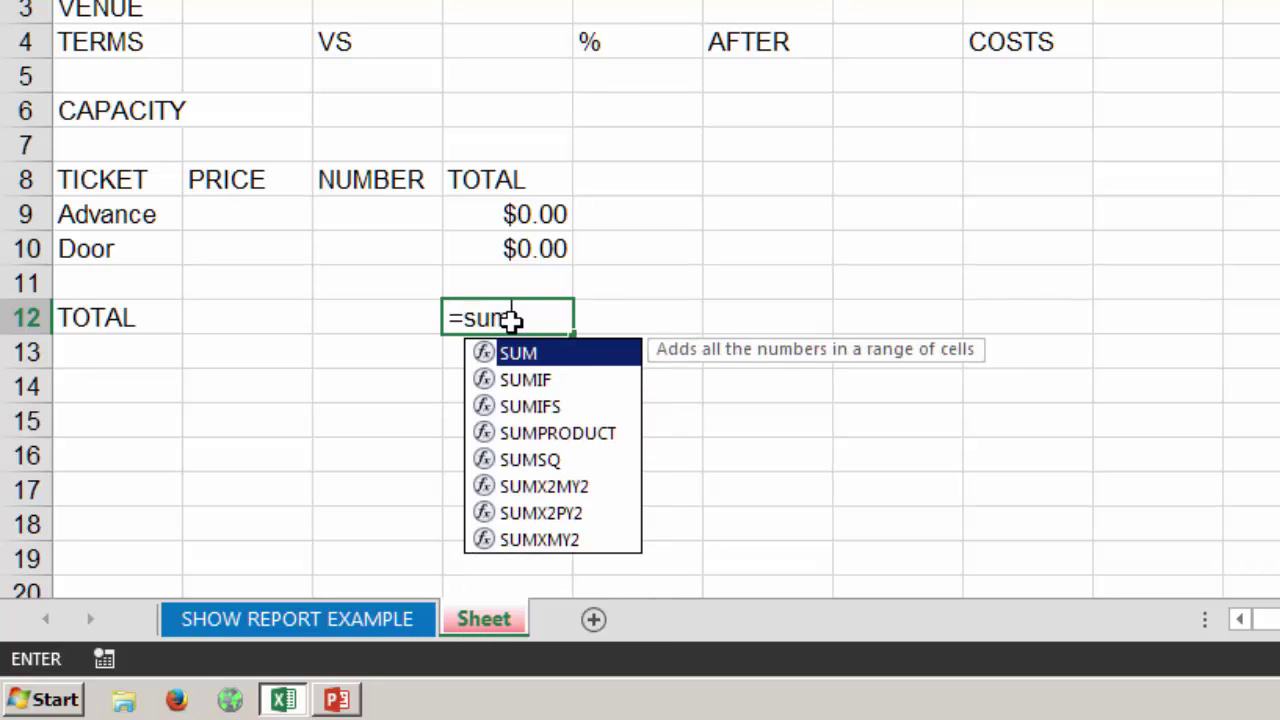
double_click(524, 355)
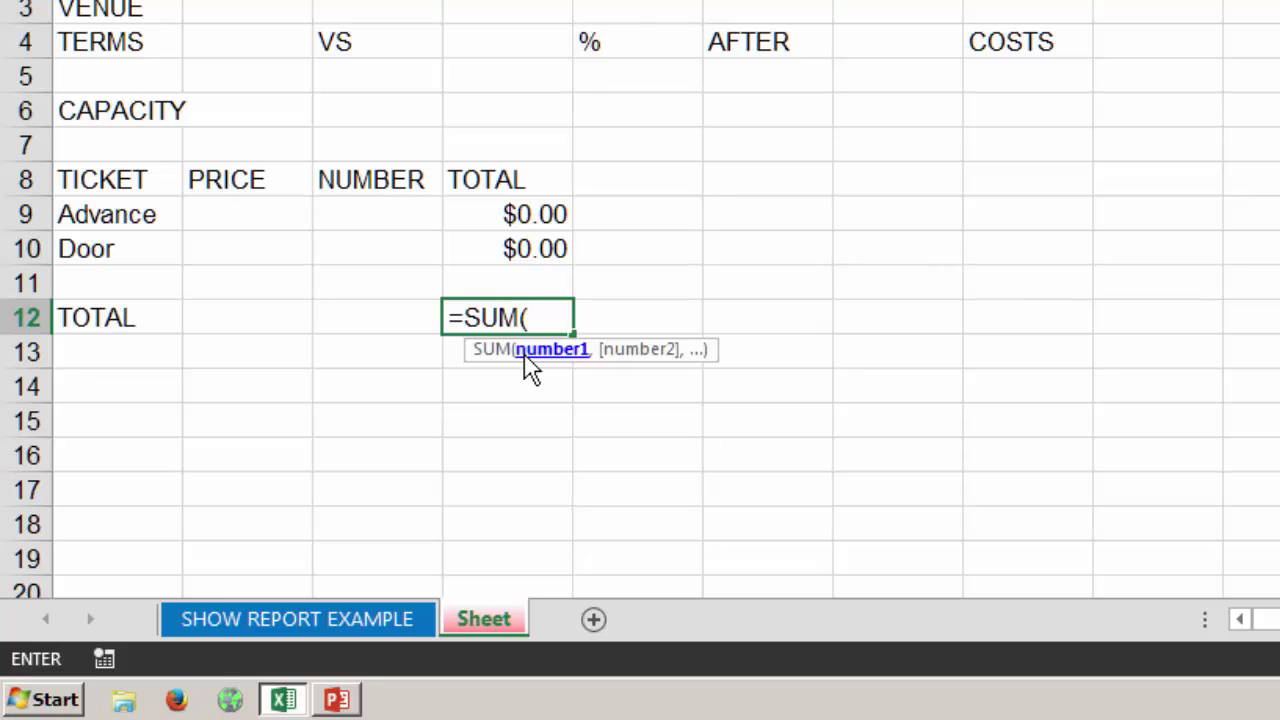
click(551, 212)
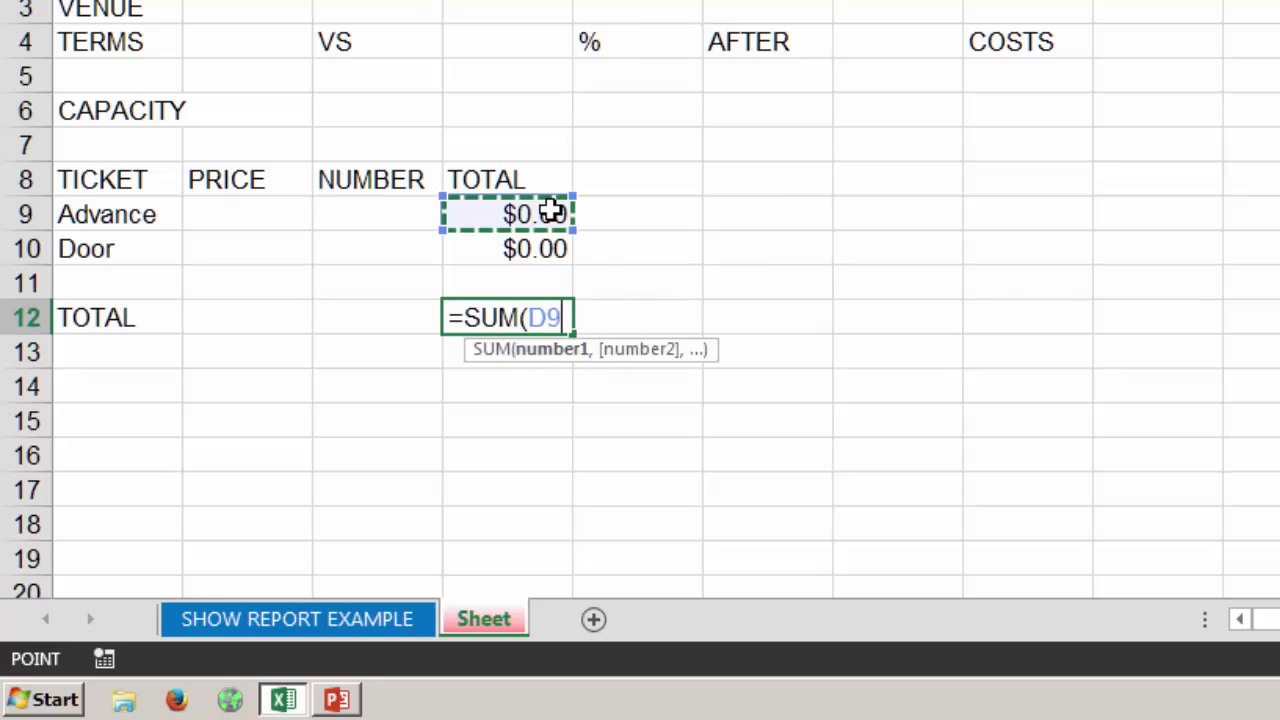
key(F8)
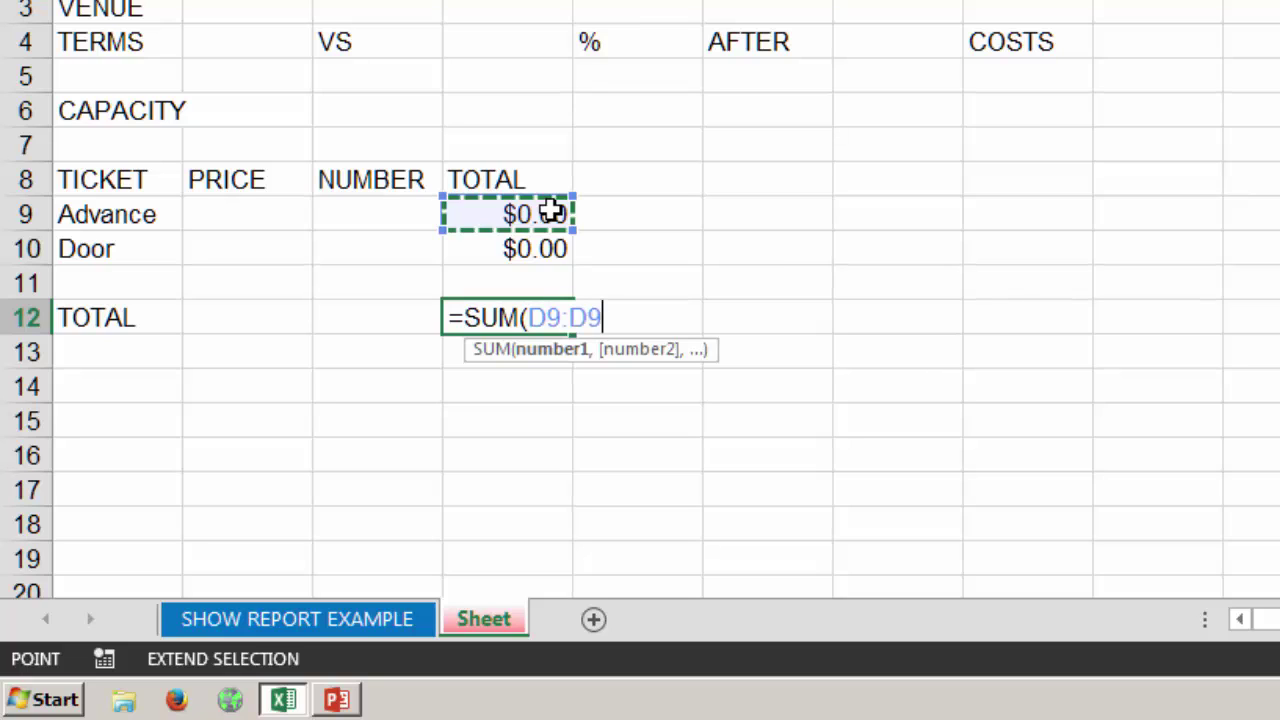
key(Down)
text())
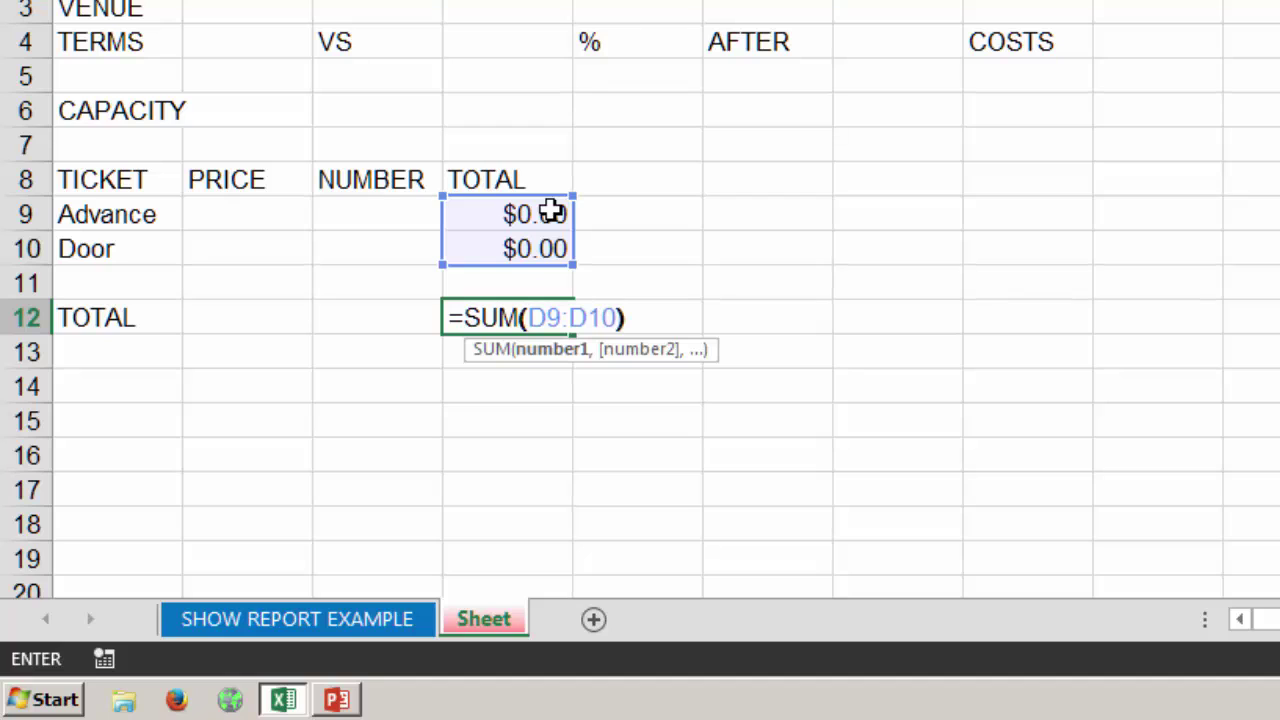
key(Return)
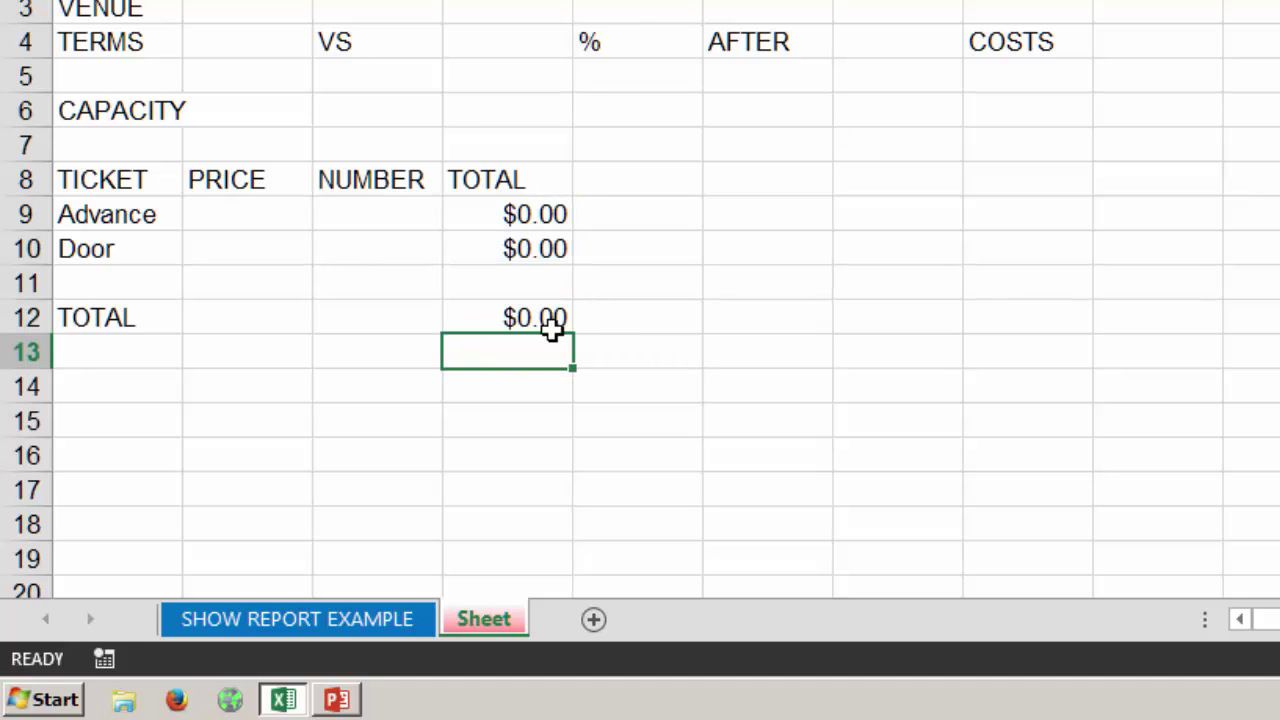
- Test the overall total with an Advance price of 10 and number of 100, and a Door price of 15 and number of 5
click(242, 215)
text(10)
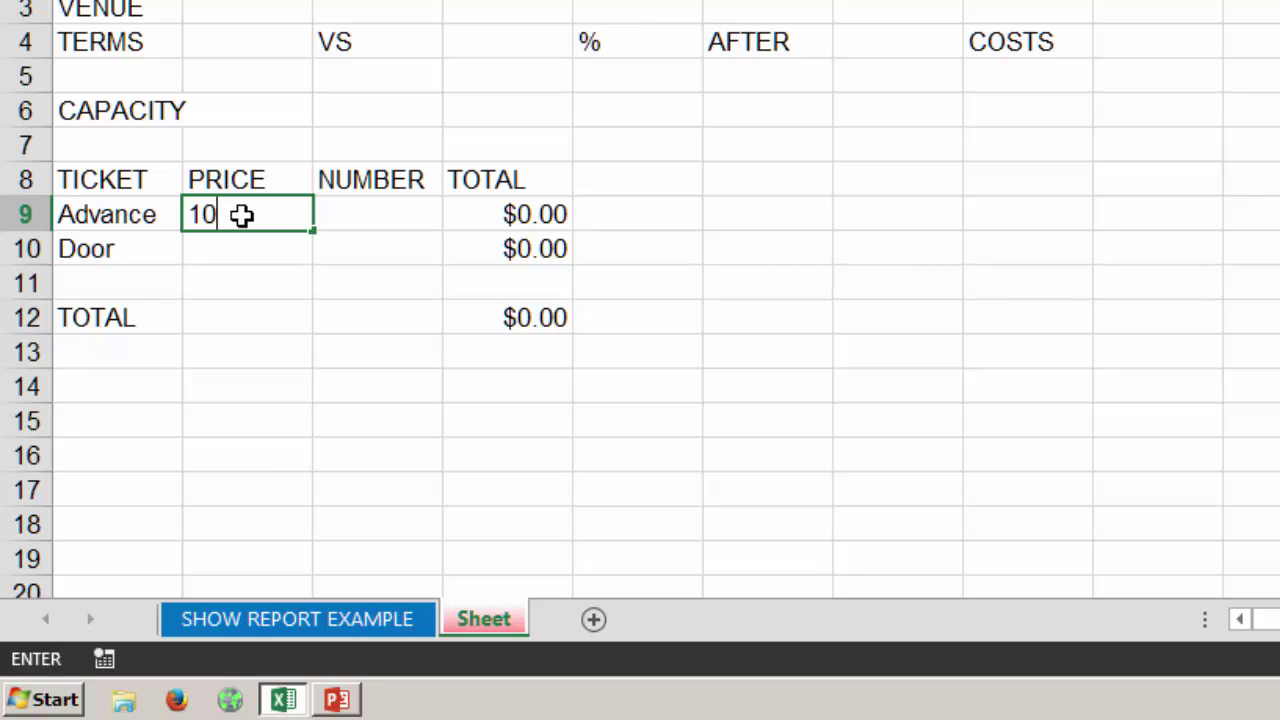
key(Tab)
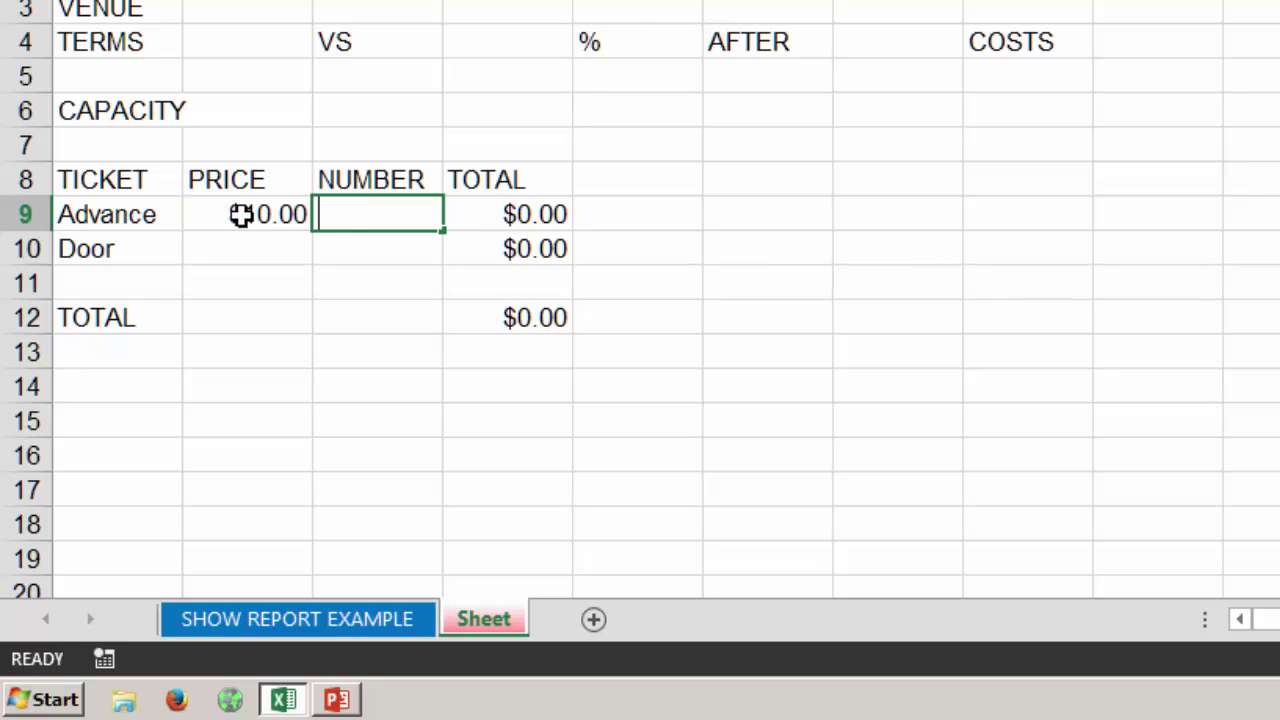
text(100)
key(Return)
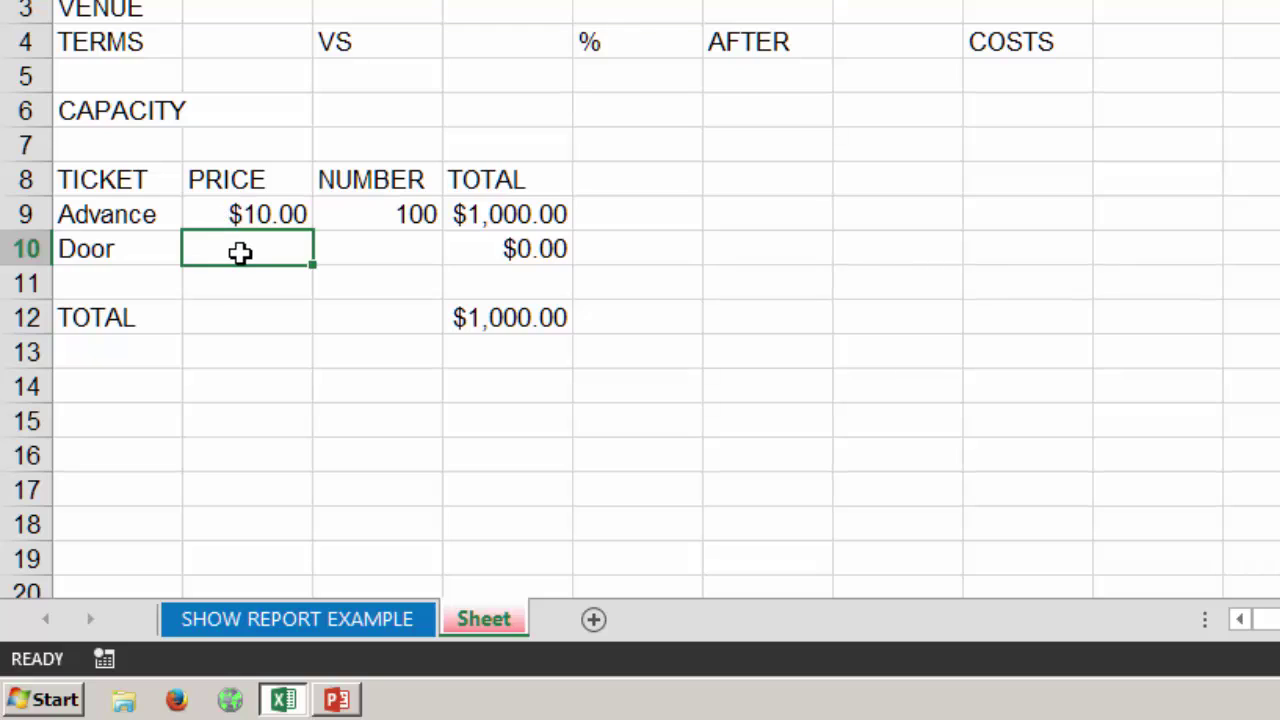
text(15)
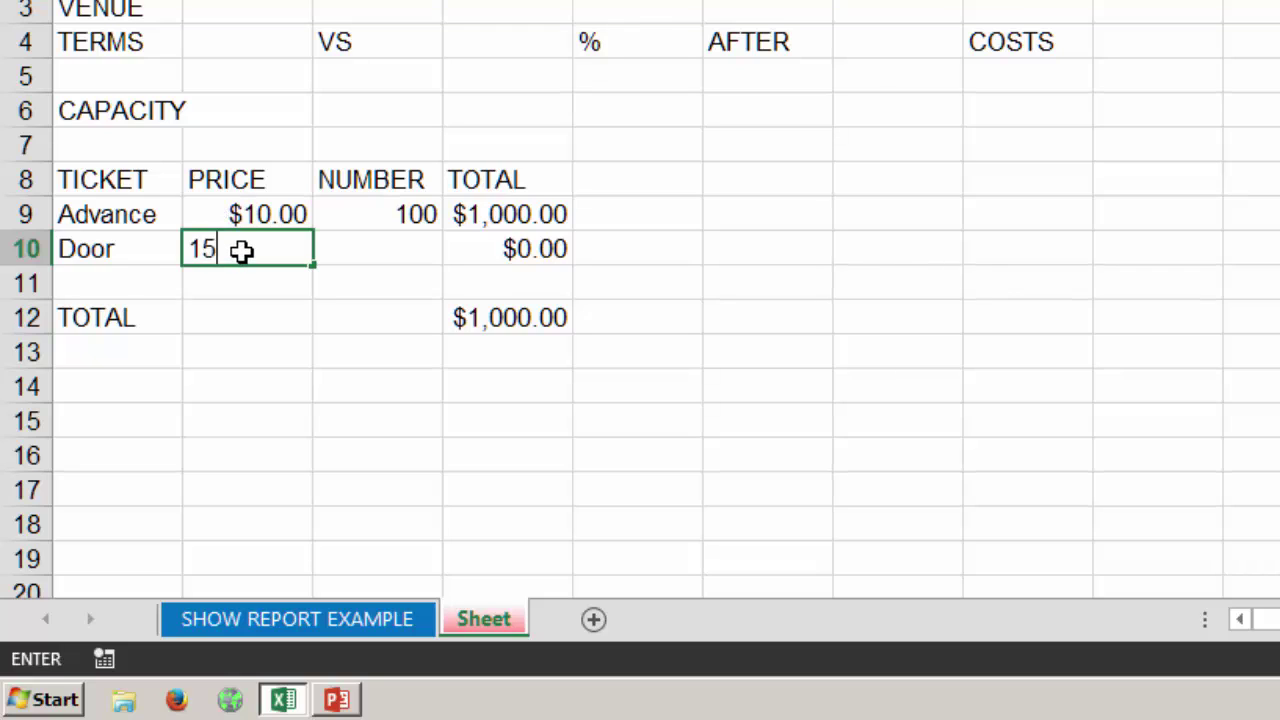
key(Tab)
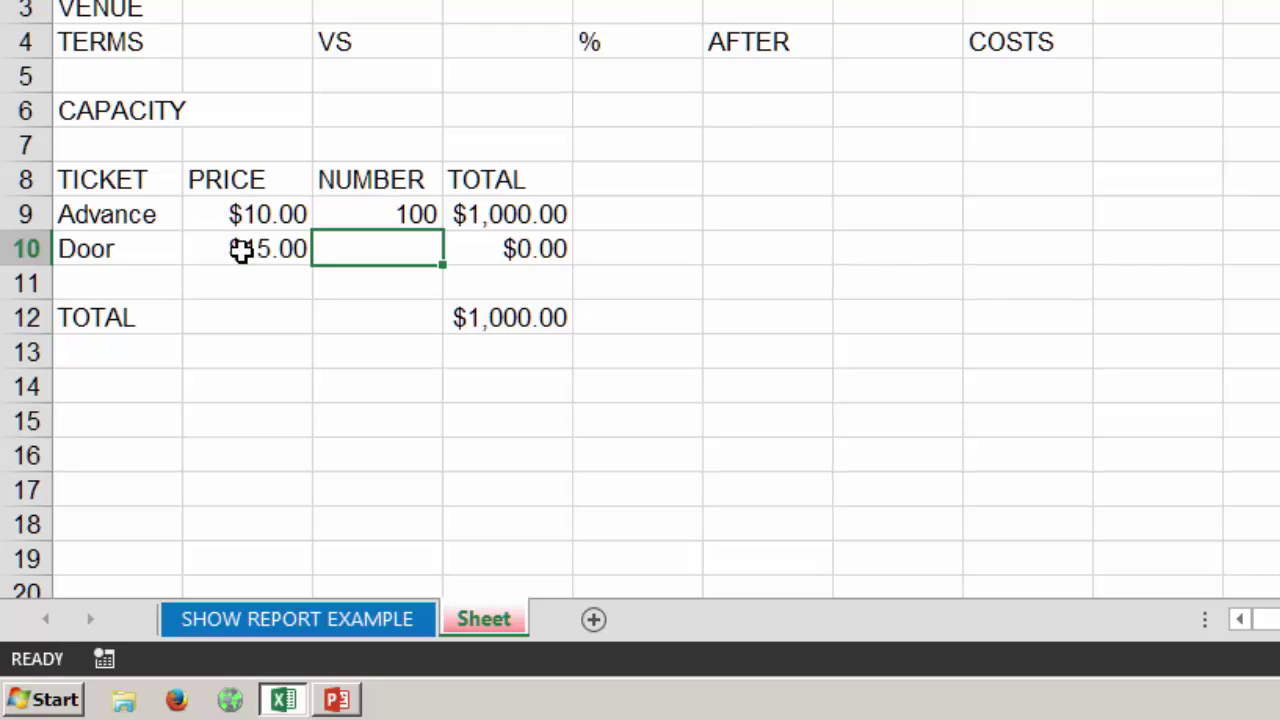
text(5)
key(Tab)
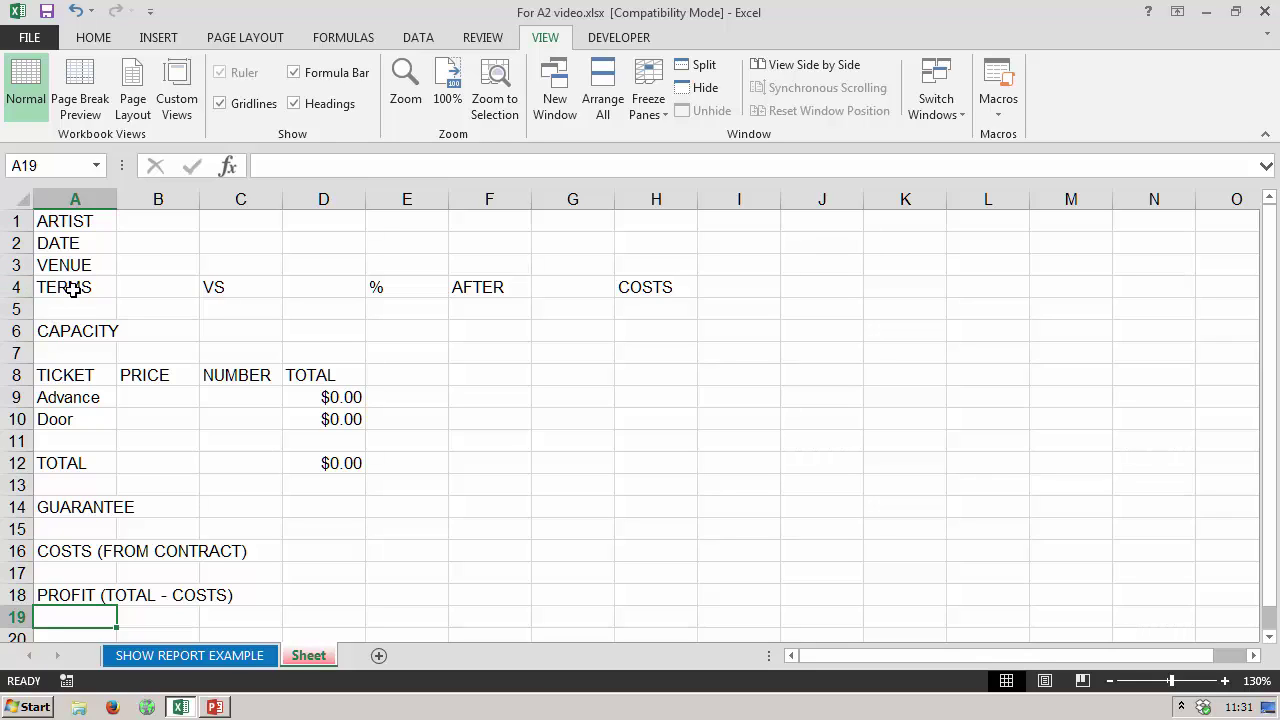
- Enter the formula =B4 in D14 so the GUARANTEE amount is taken from the TERMS row
click(146, 293)
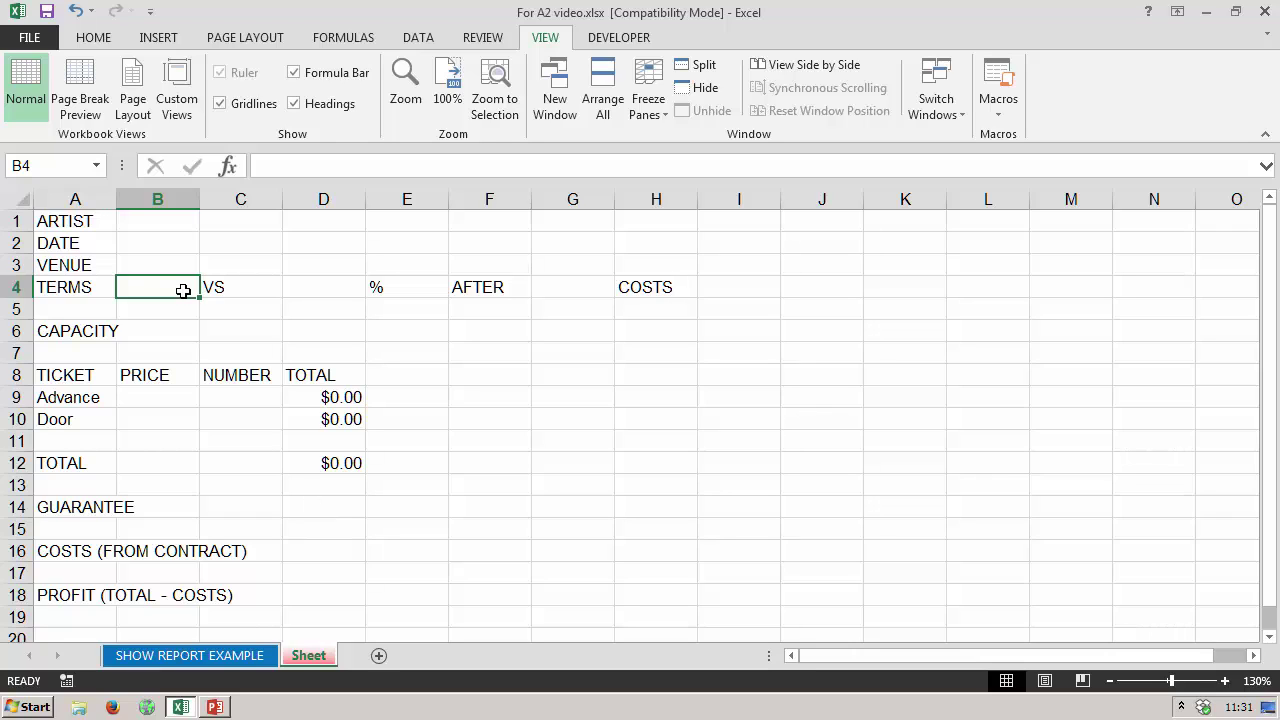
click(343, 510)
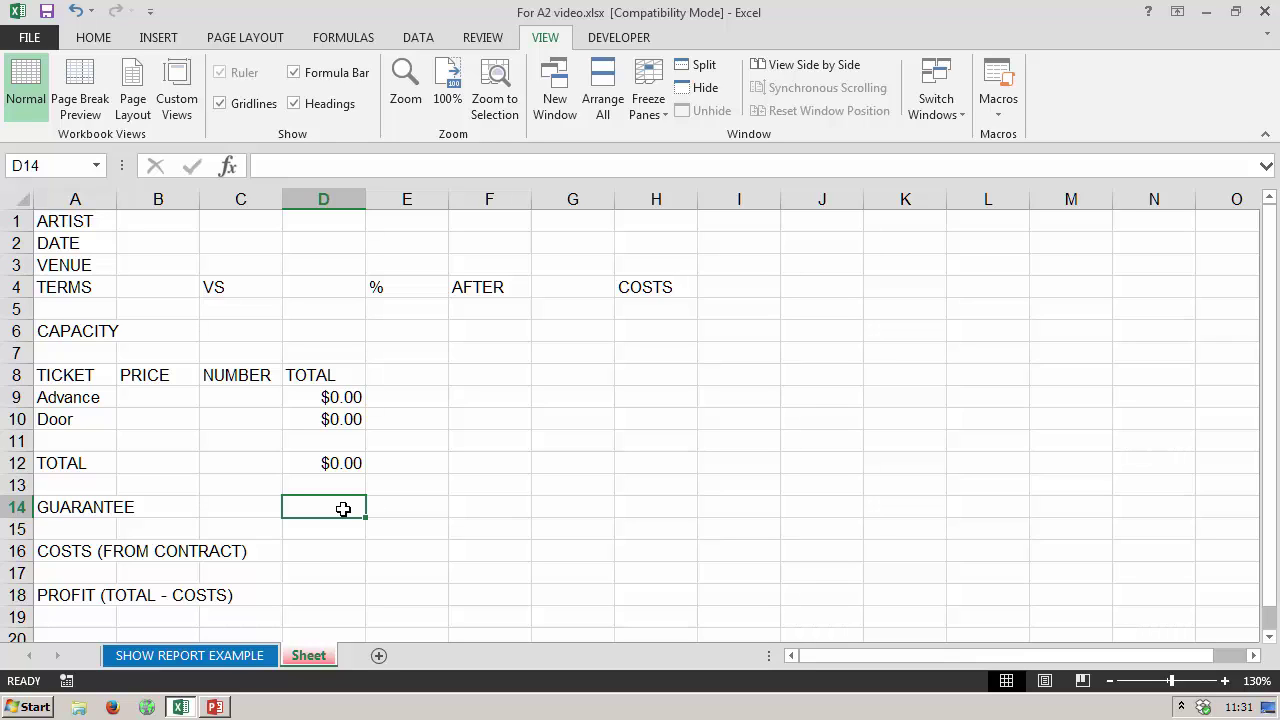
text(=)
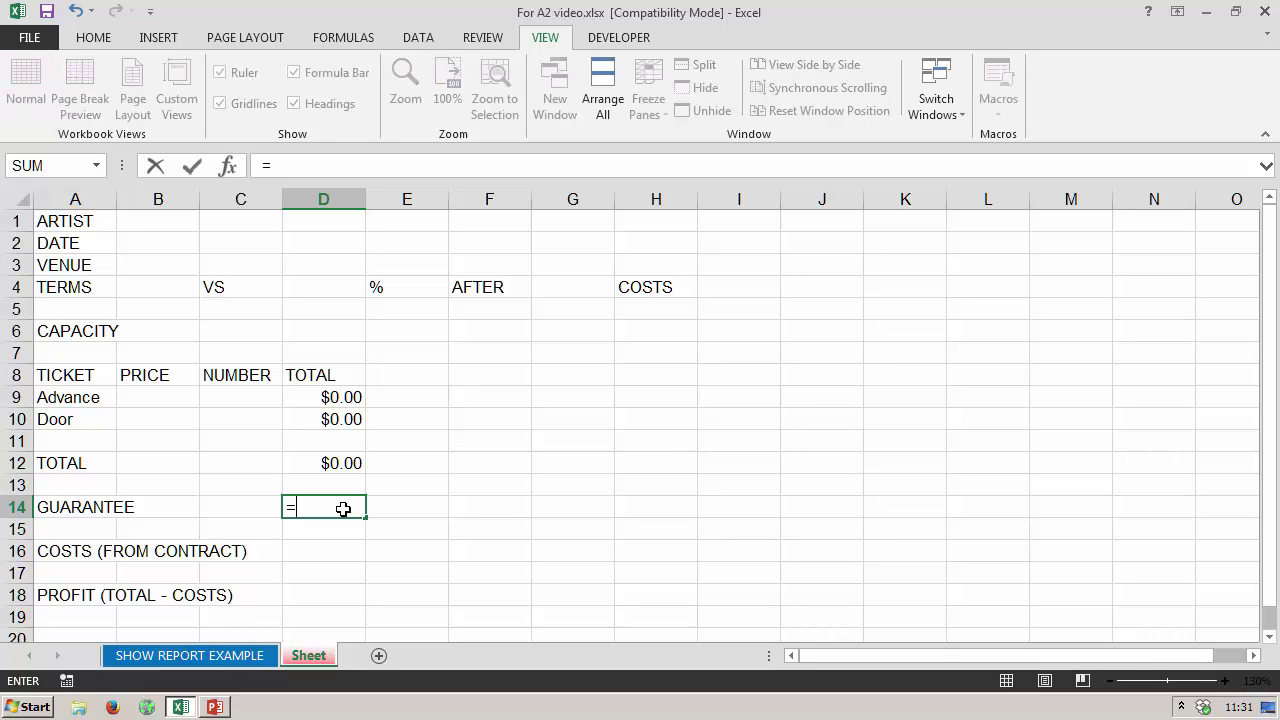
click(170, 287)
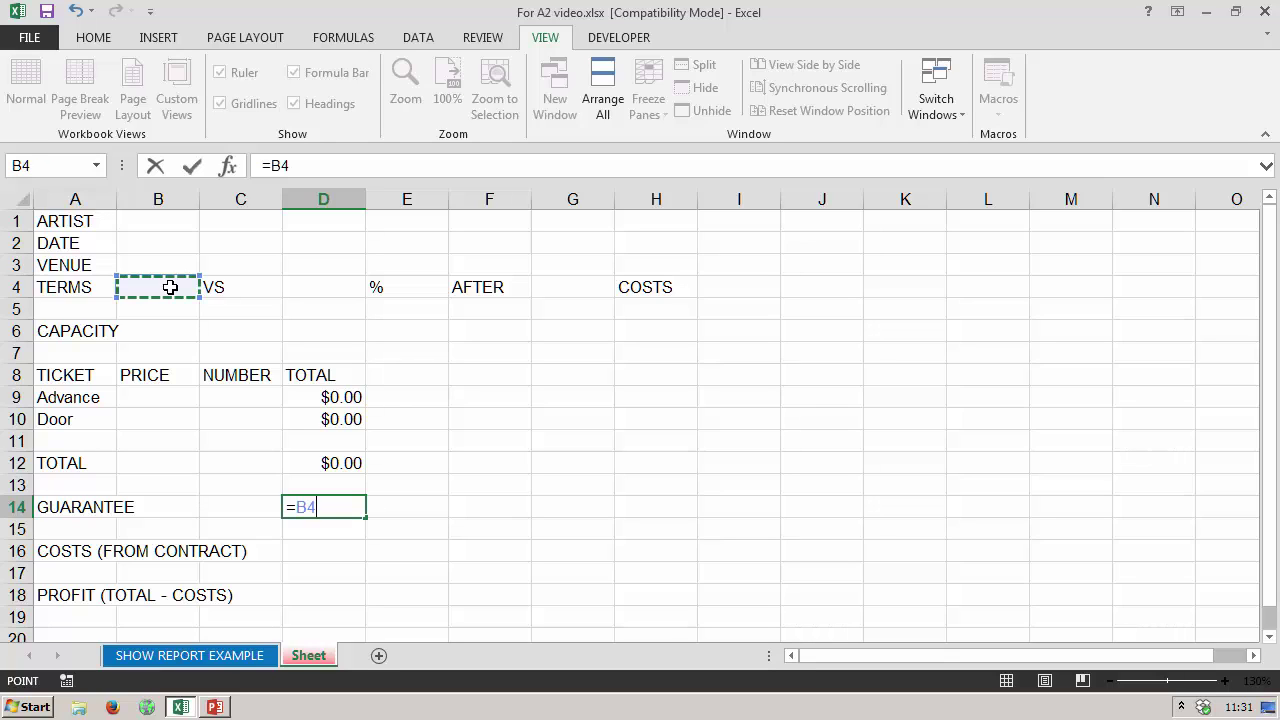
key(Return)
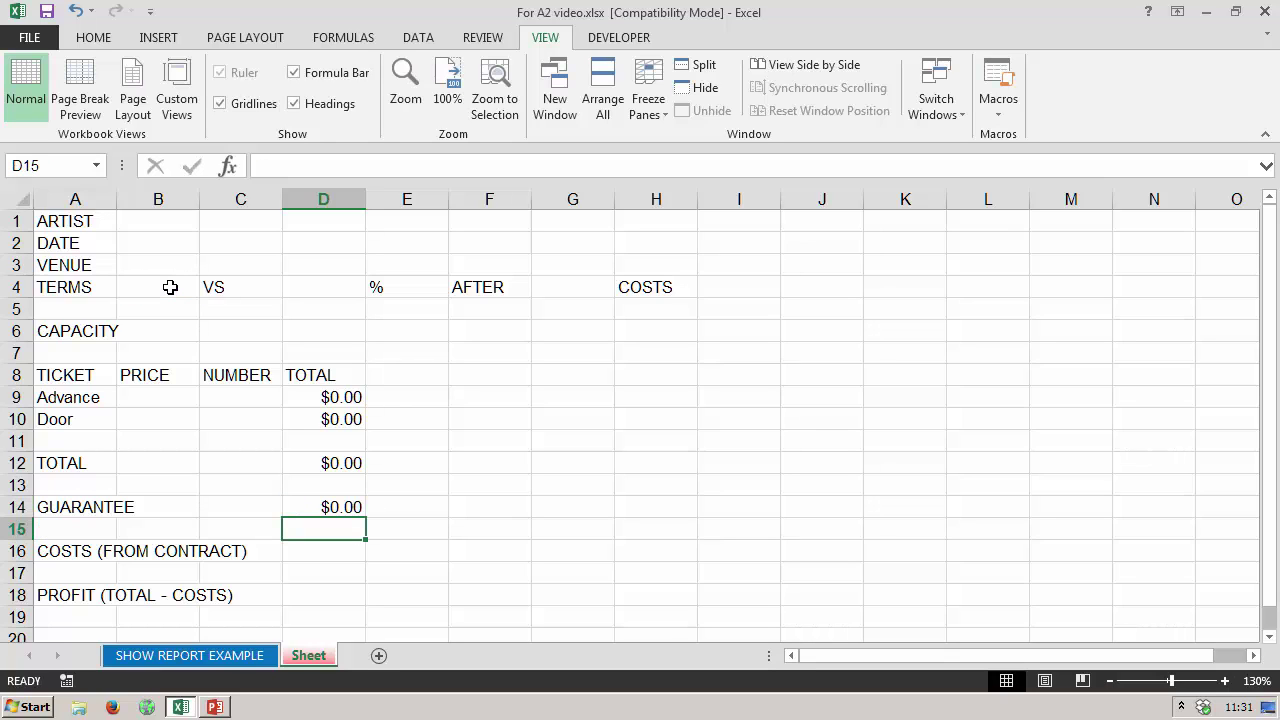
- Test the GUARANTEE link with a trial amount of 1000 in B4, and clear that amount again
click(170, 287)
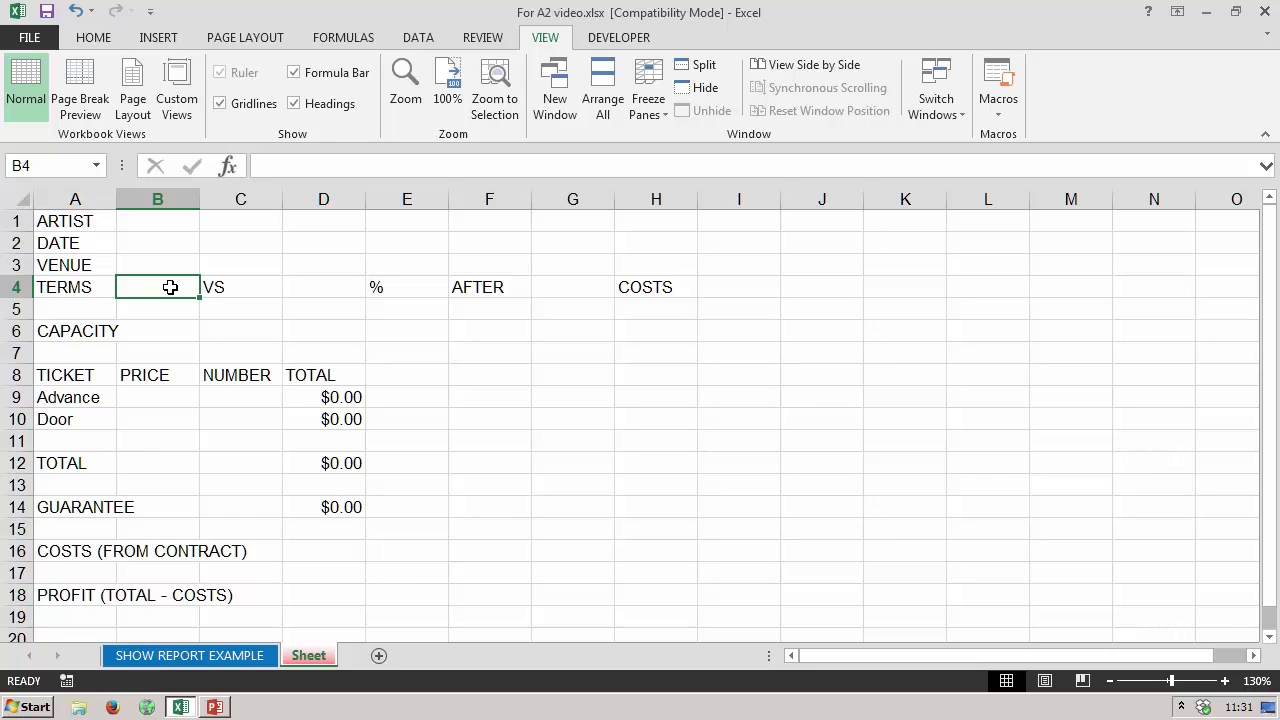
text(1000)
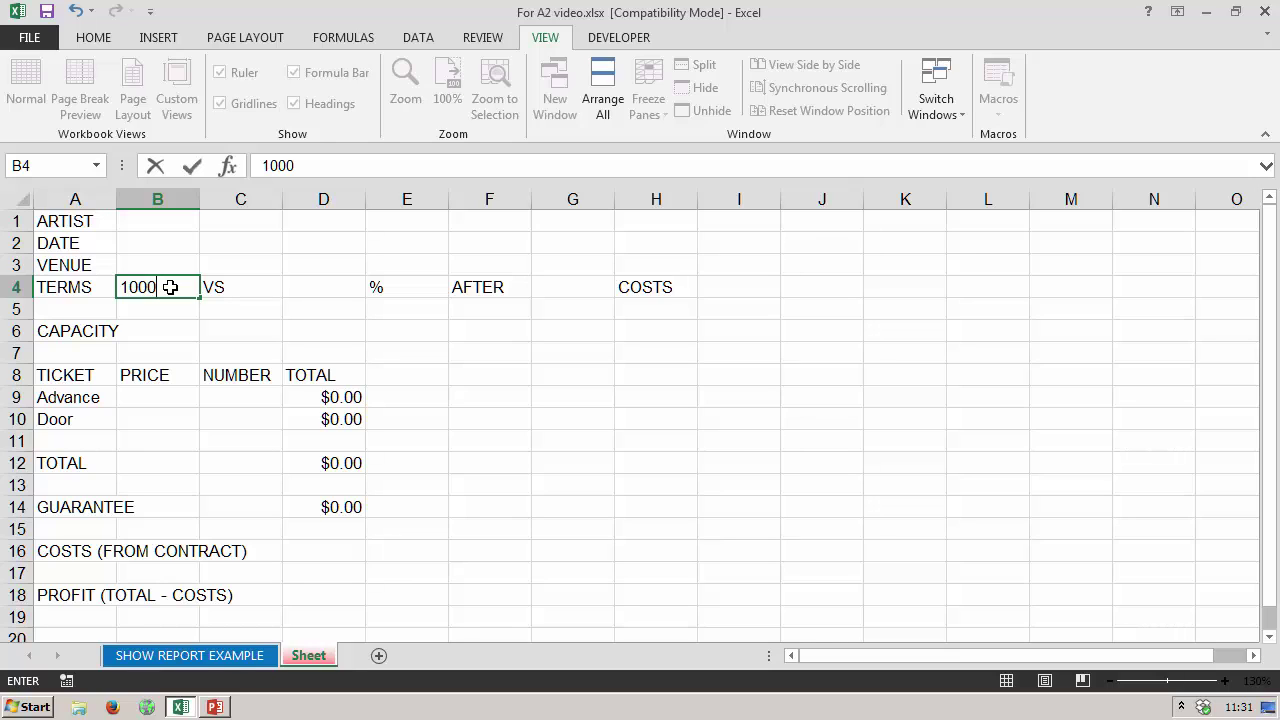
key(Return)
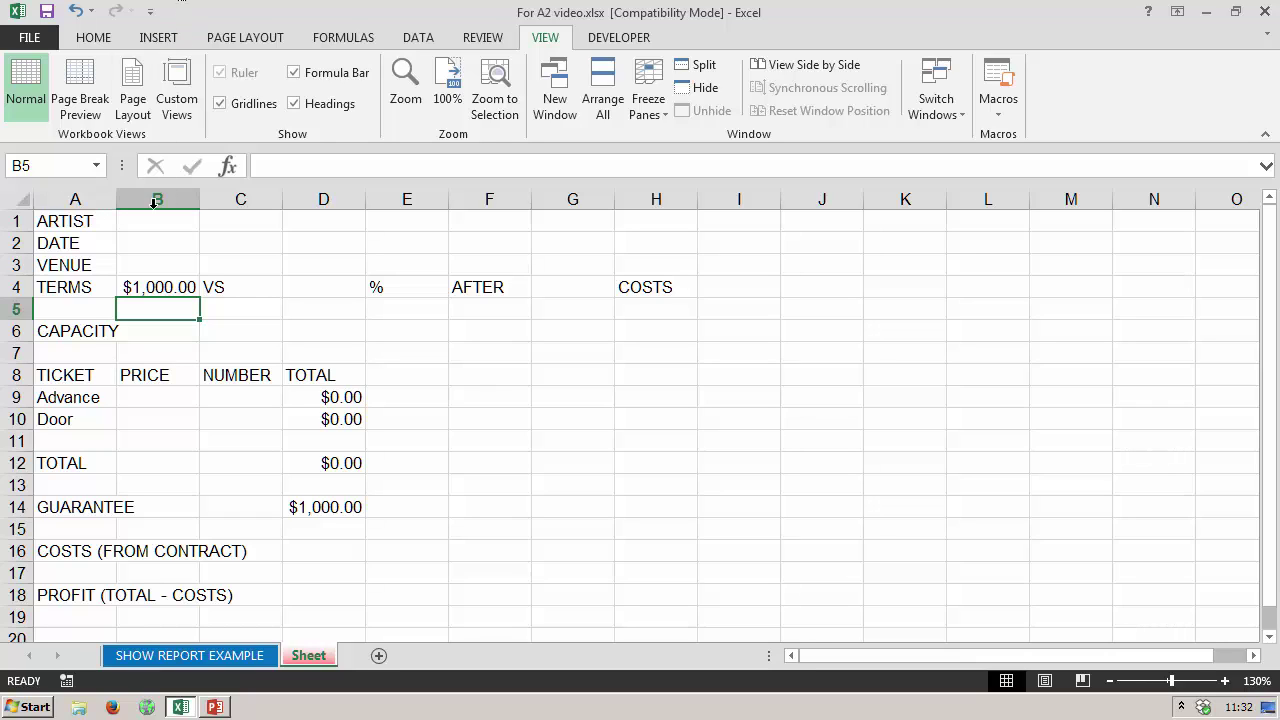
click(154, 288)
key(BackSpace)
key(Return)
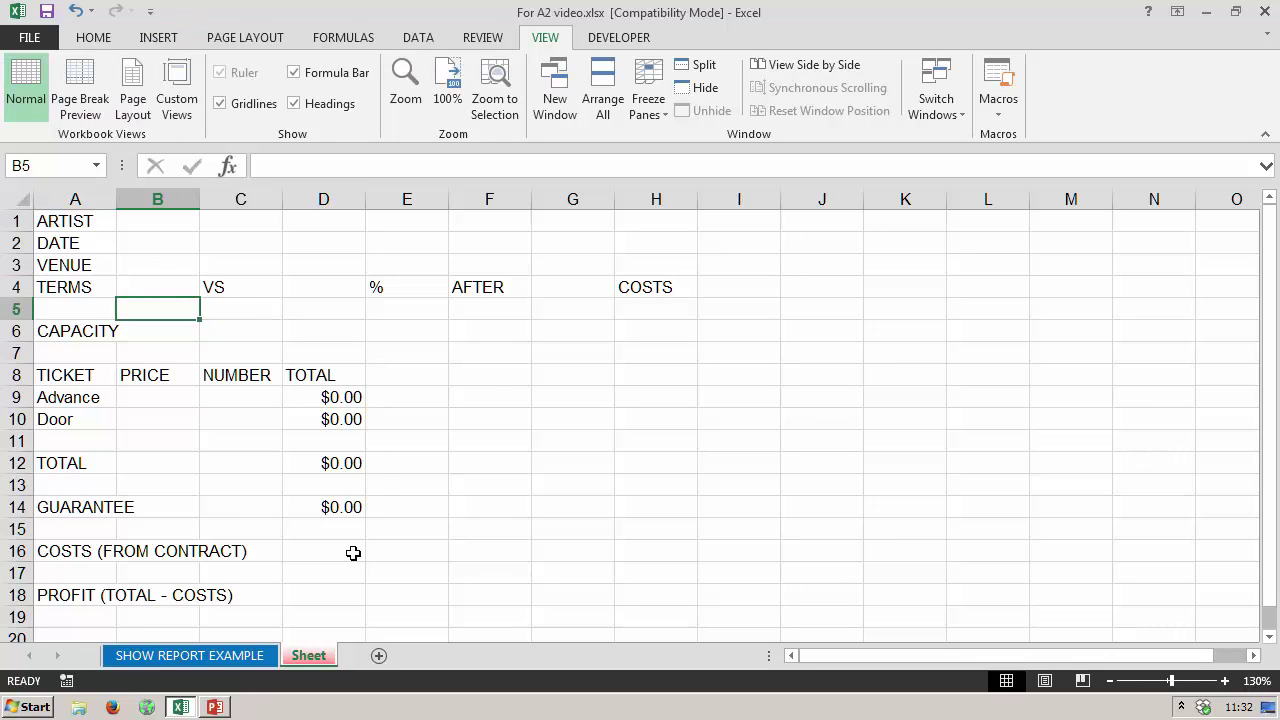
- Enter the formula =G4 in D16 so COSTS (FROM CONTRACT) takes the costs amount from the TERMS row
click(353, 553)
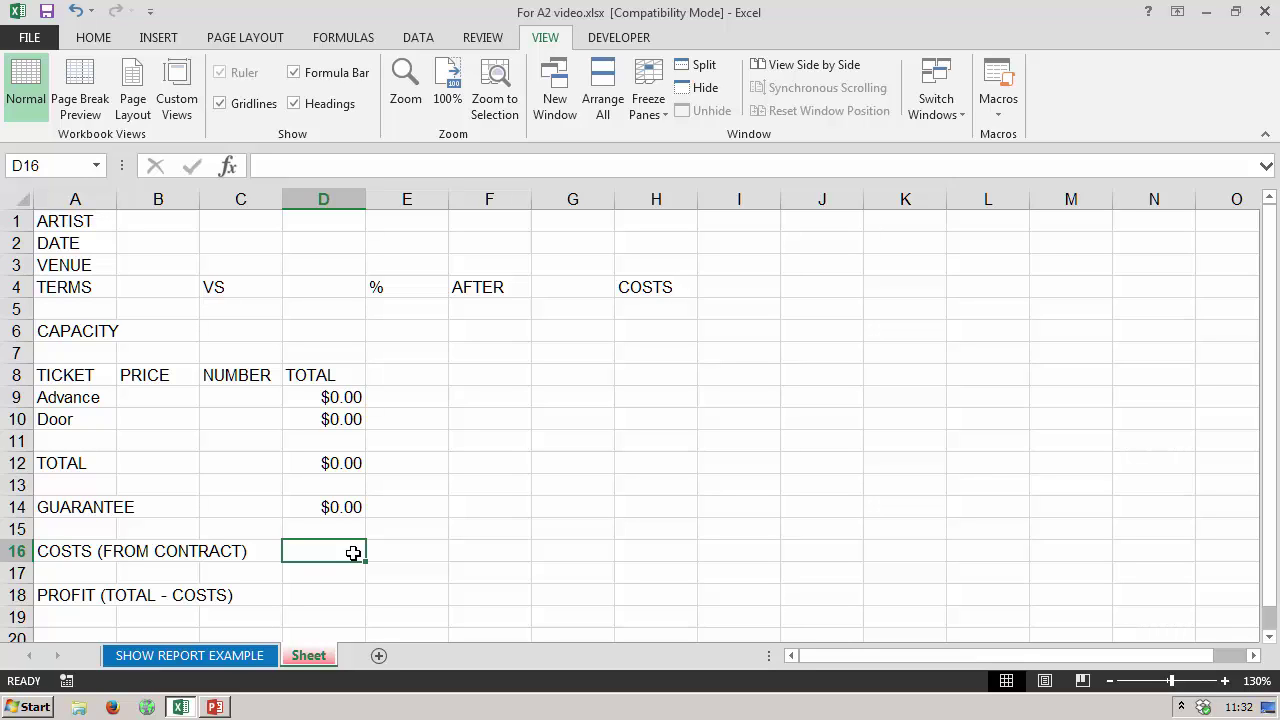
click(582, 290)
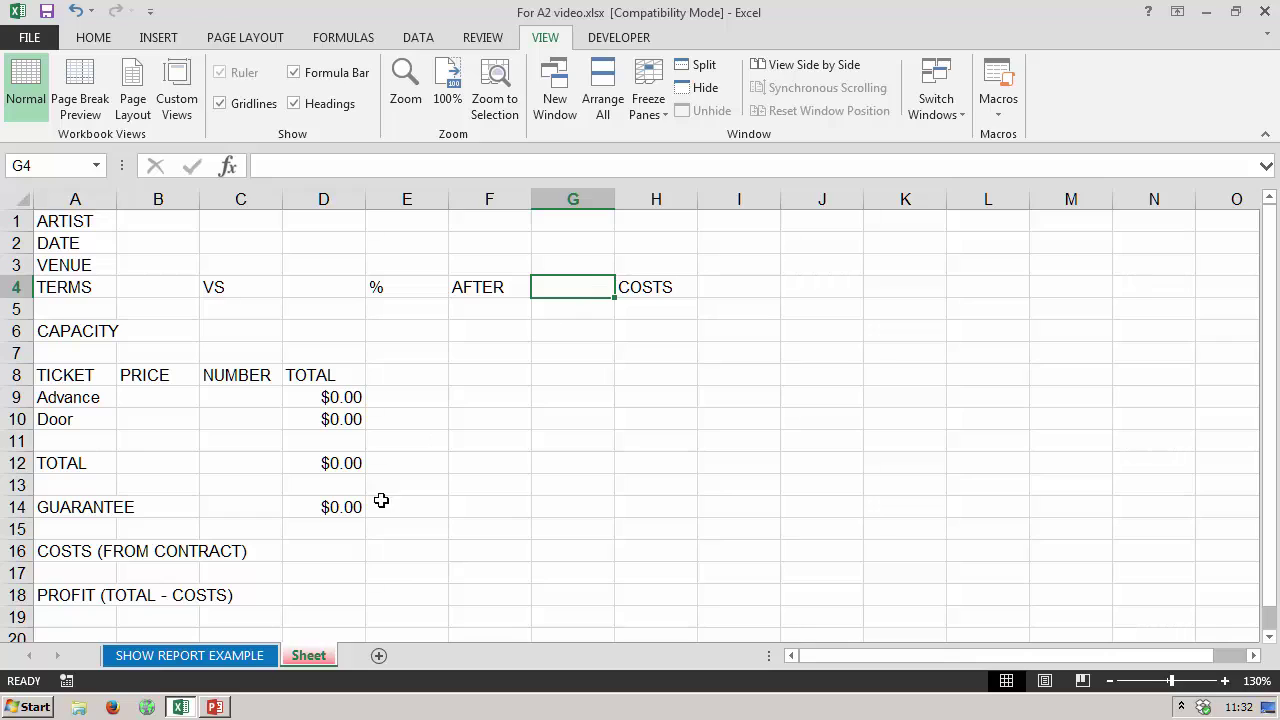
click(353, 554)
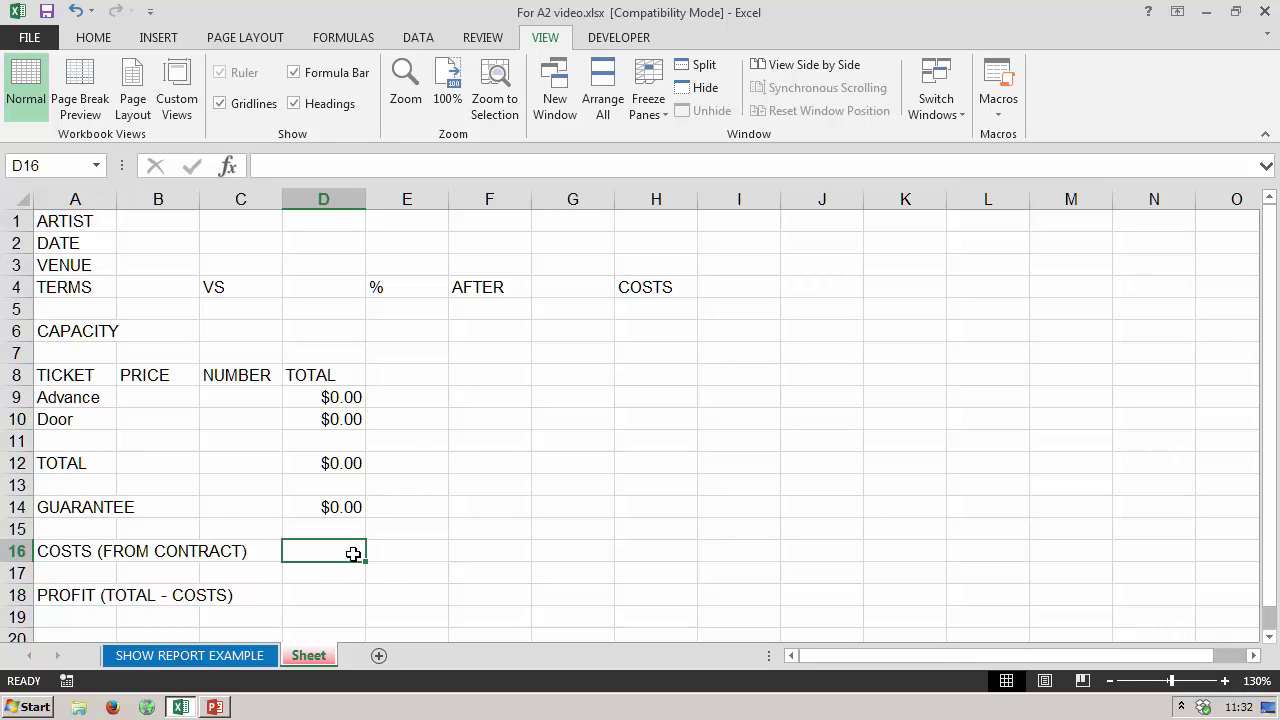
text(=)
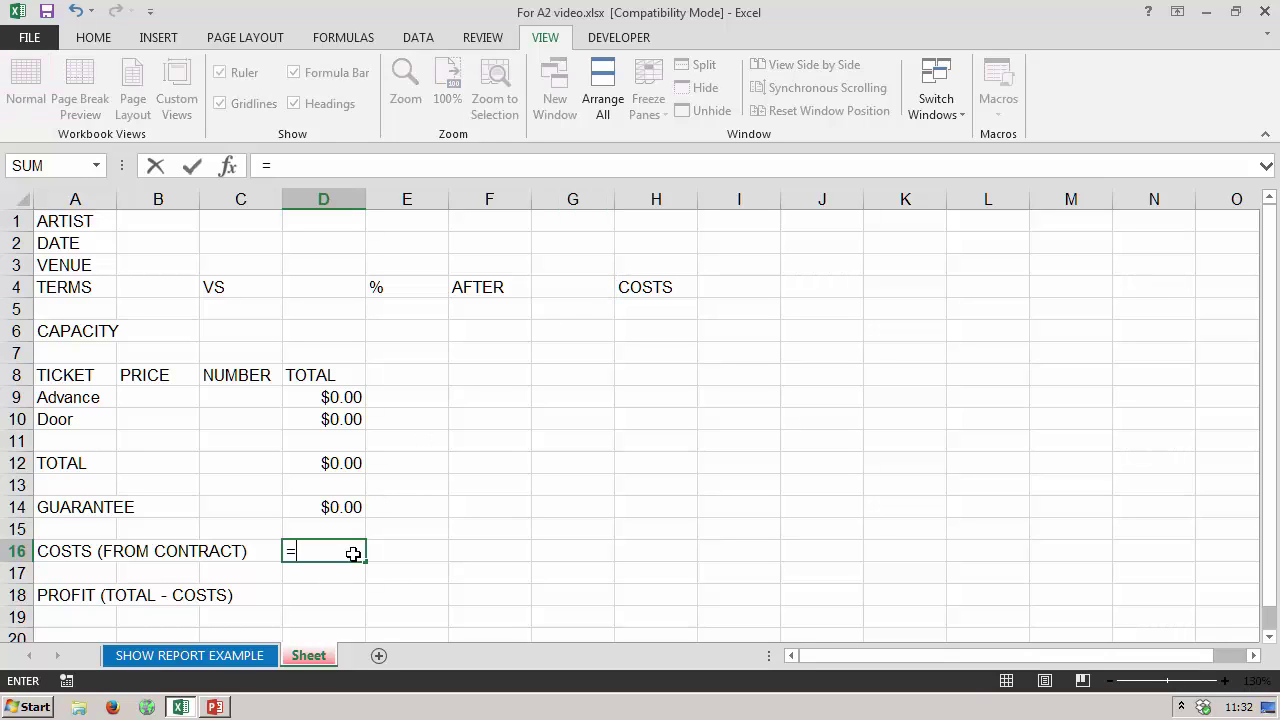
click(579, 289)
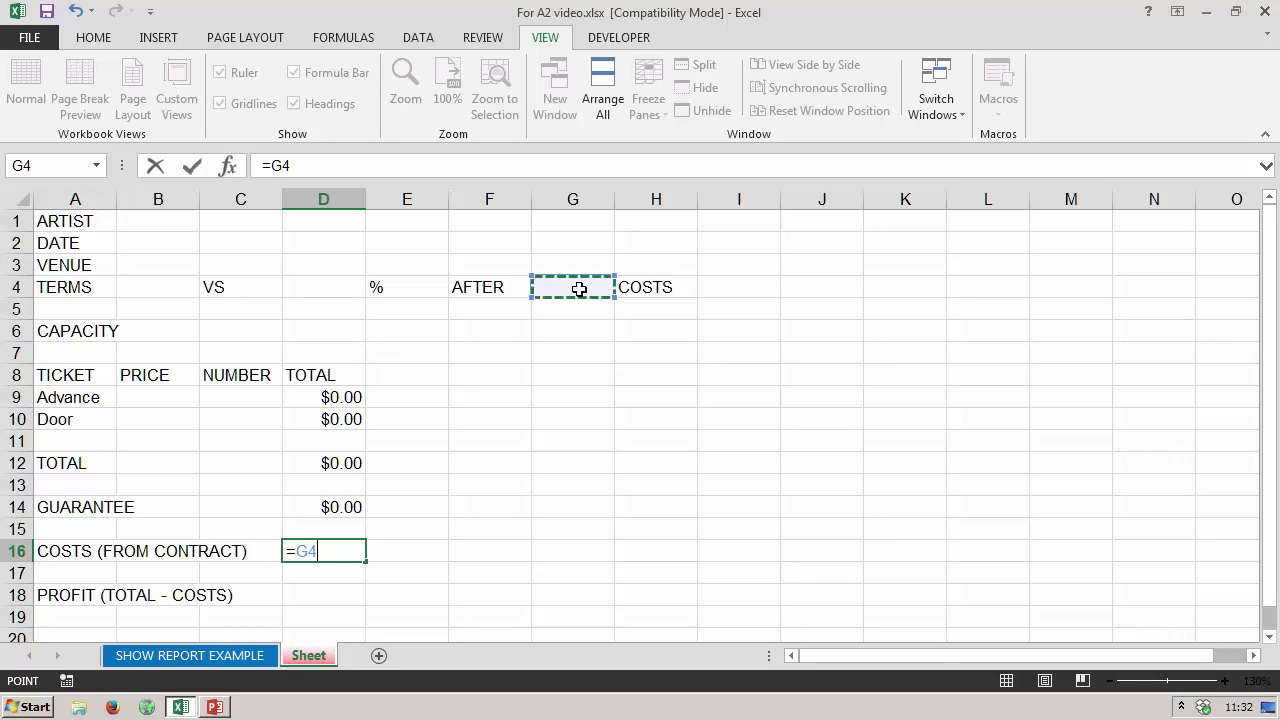
key(Return)
- Test the contract costs link with a trial amount of 500 in G4, and clear that amount again
click(579, 289)
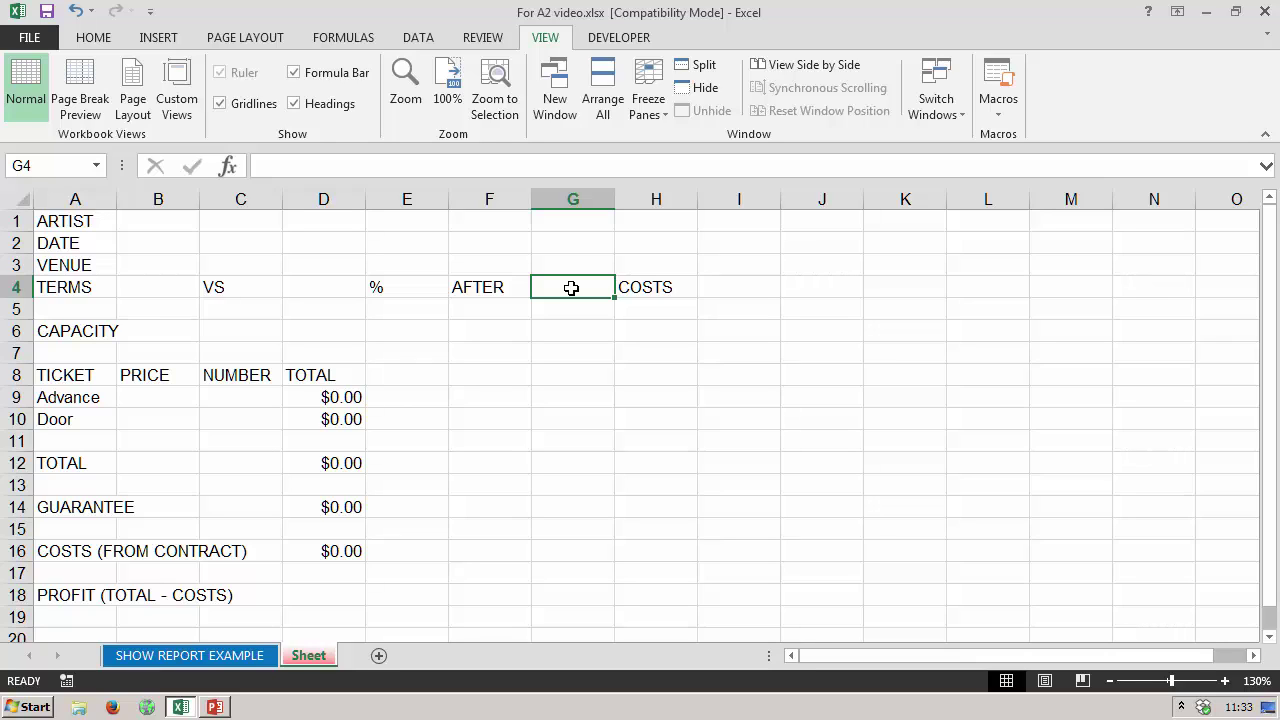
text(500)
key(Return)
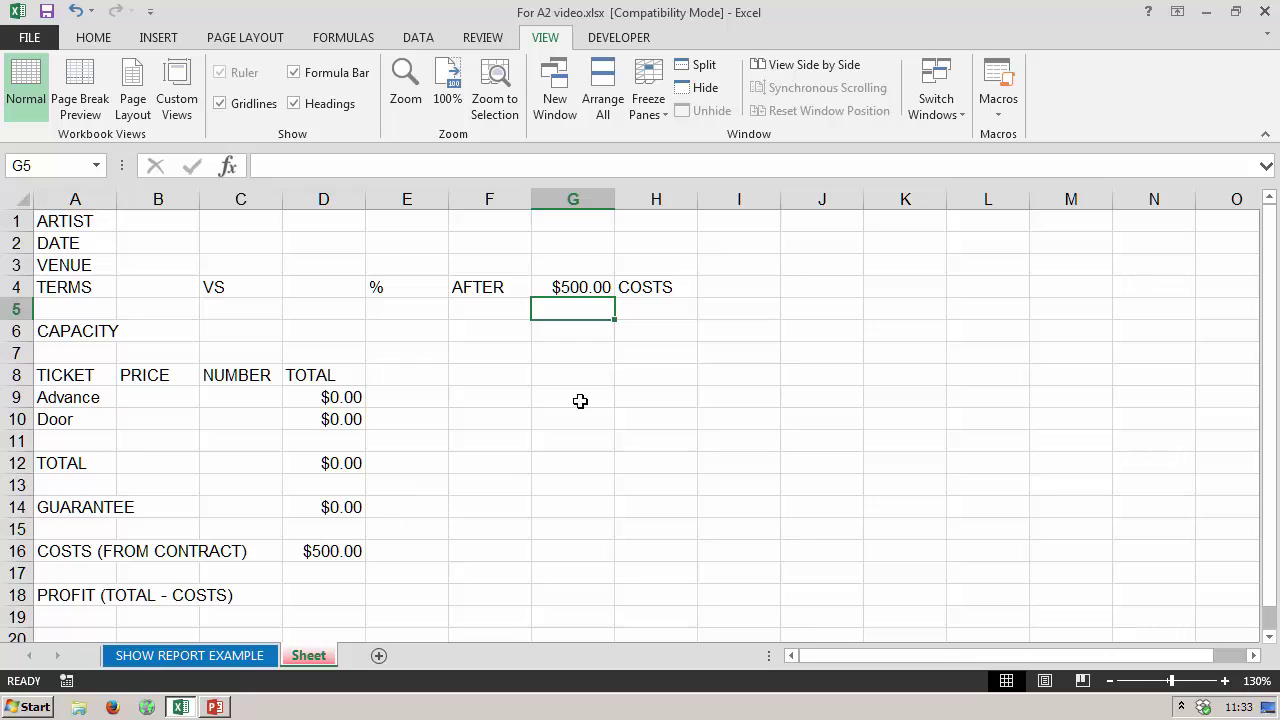
click(572, 286)
key(BackSpace)
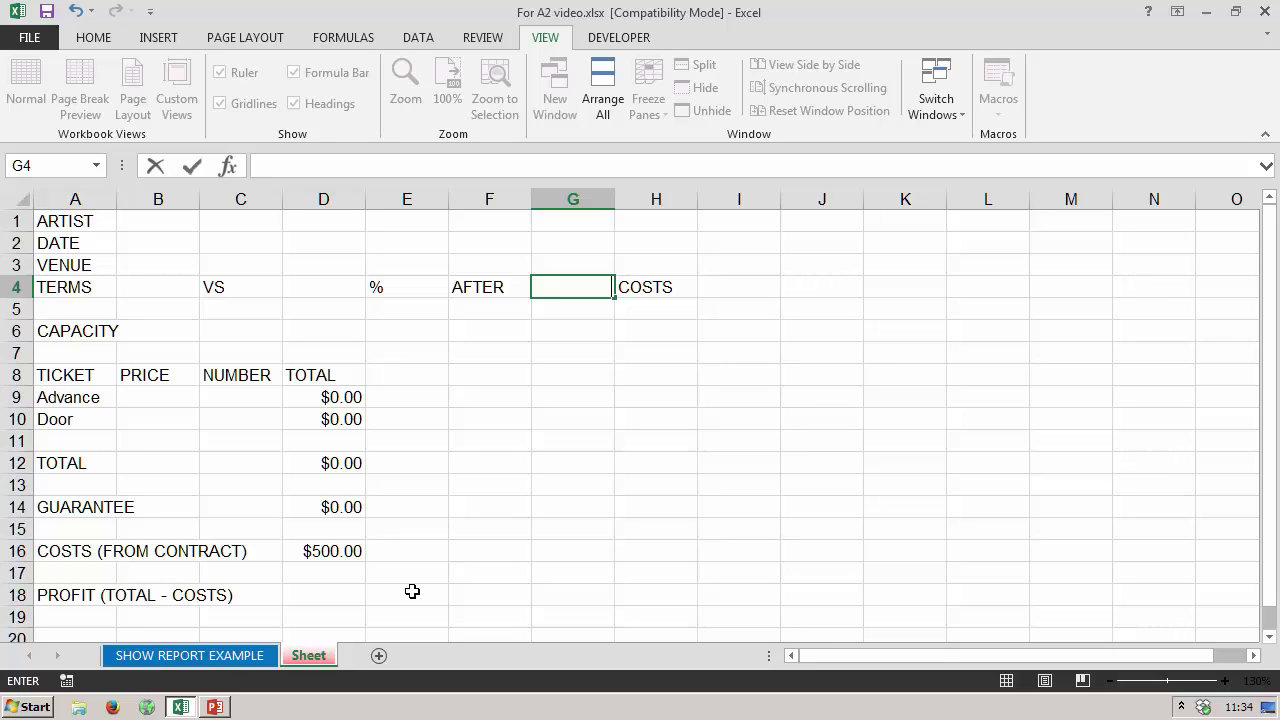
click(331, 594)
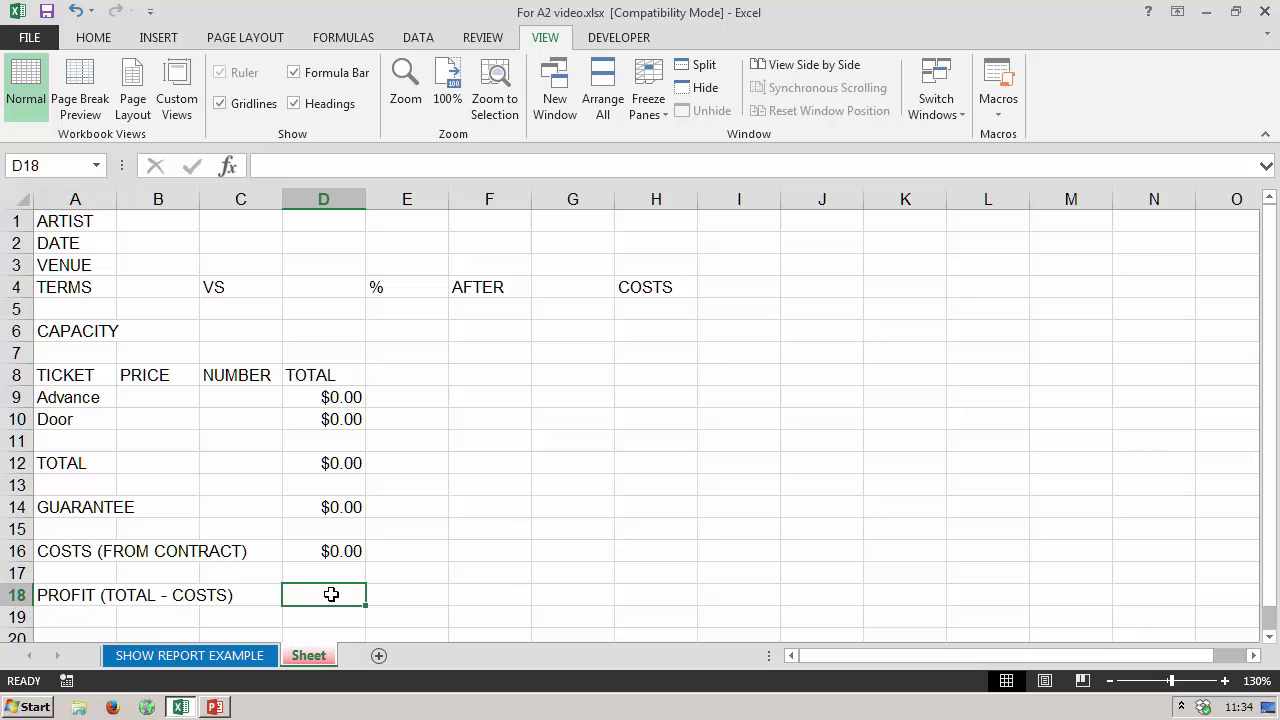
- Enter the formula =D12-D16 in D18 so PROFIT subtracts the contract costs from the ticket total
text(=)
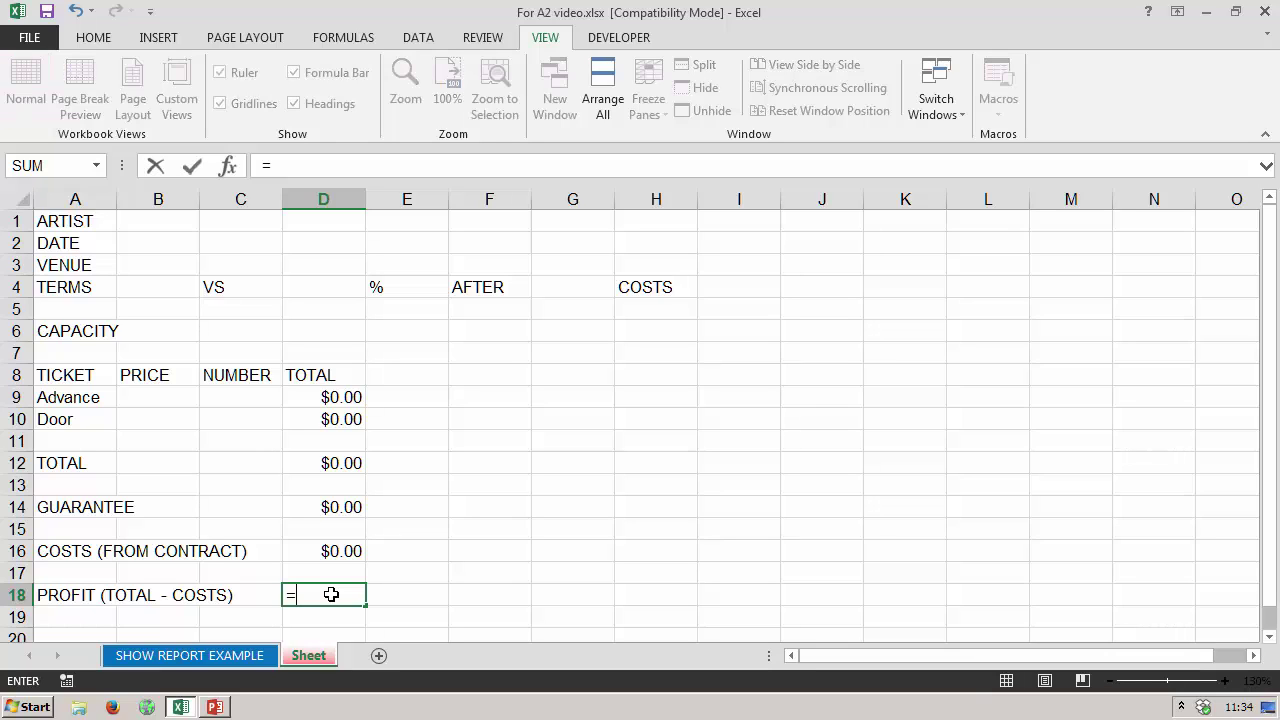
click(341, 461)
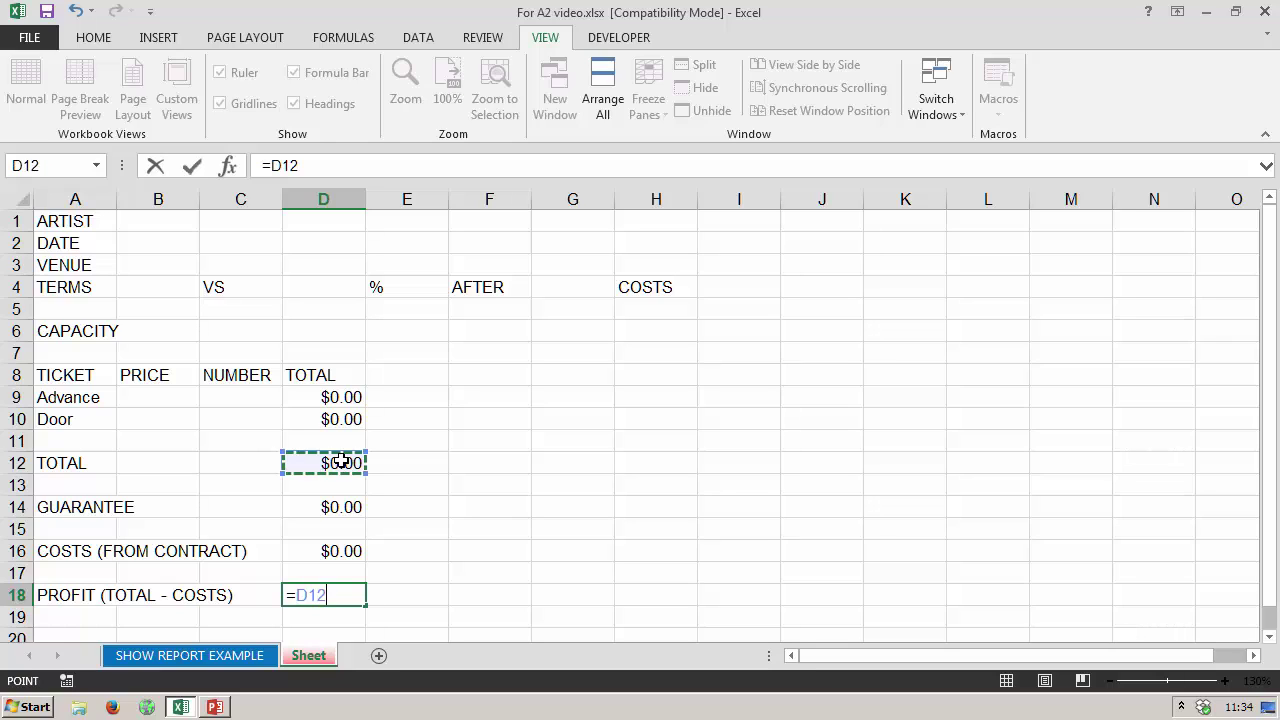
text(-)
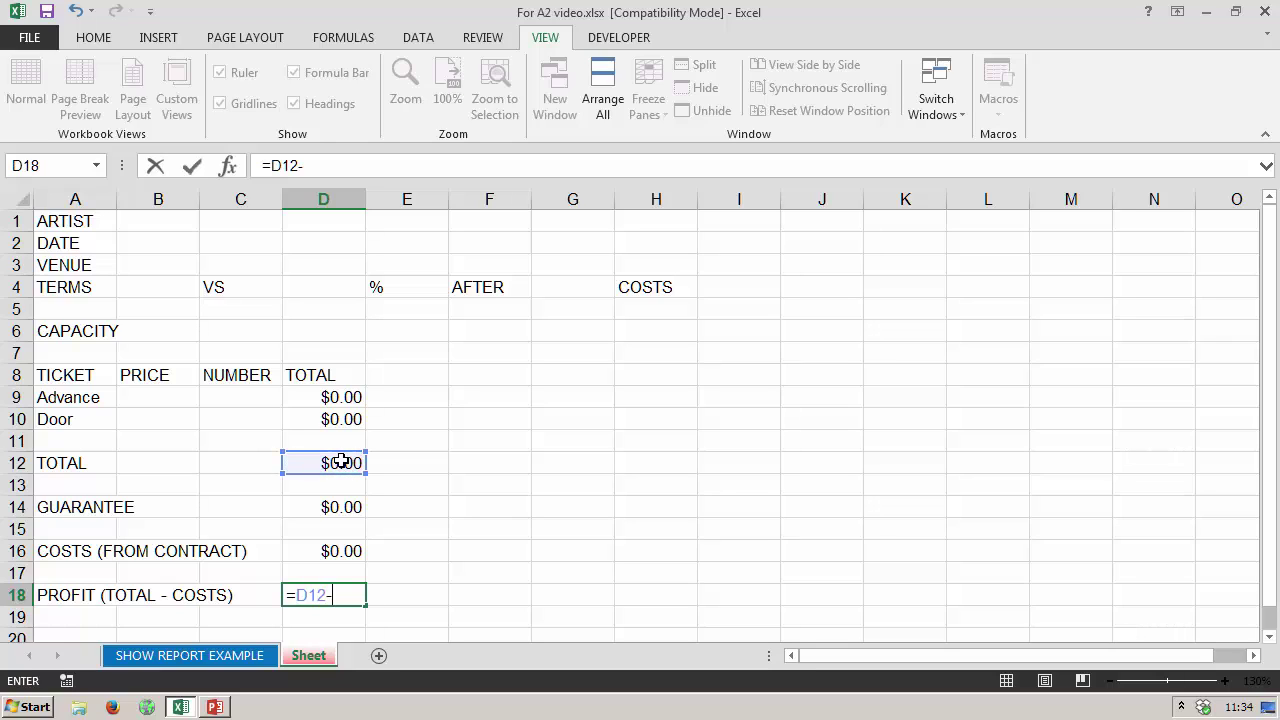
click(330, 552)
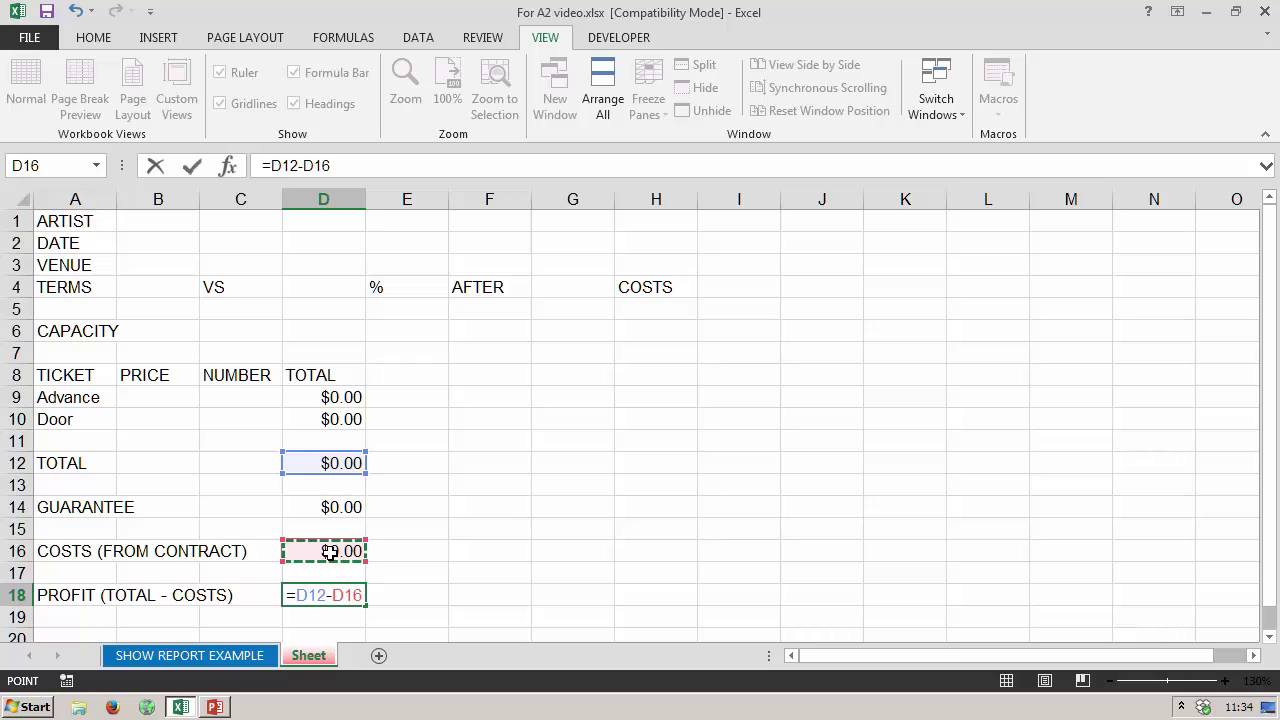
key(Return)
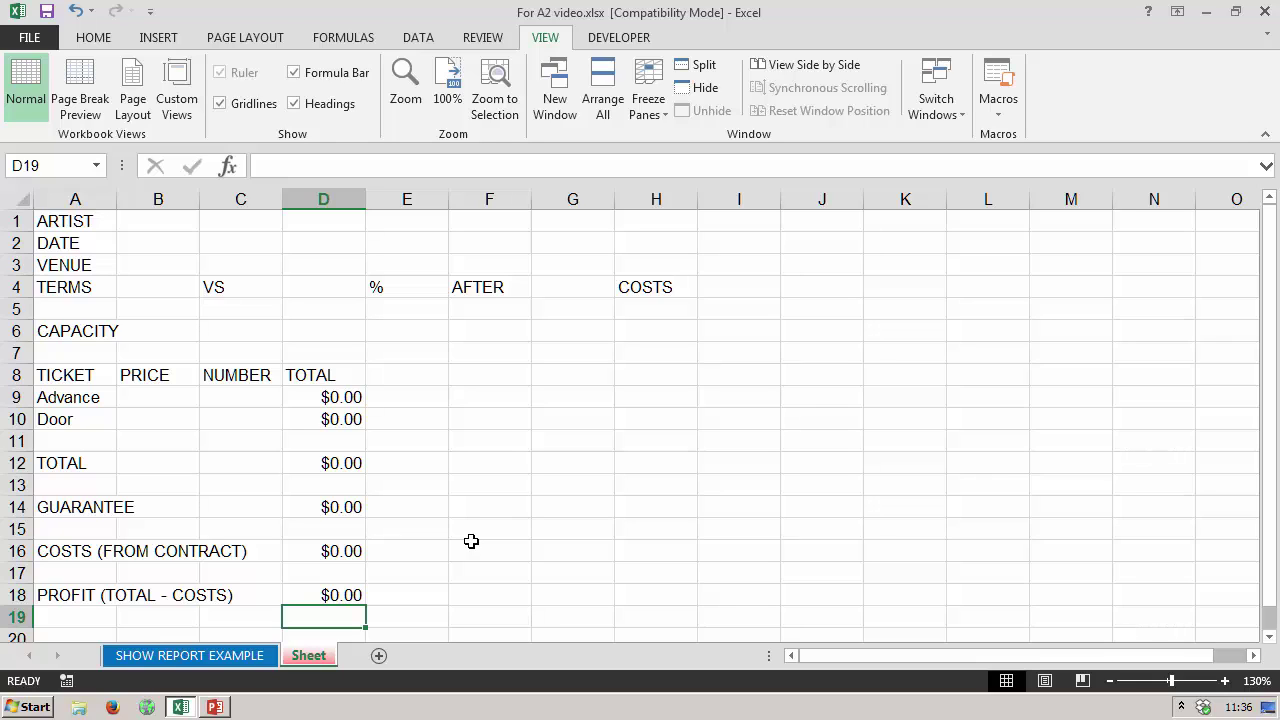
- Fill in the TERMS row with a guarantee of 1000 in B4 and a percentage of 80 in D4
click(7, 288)
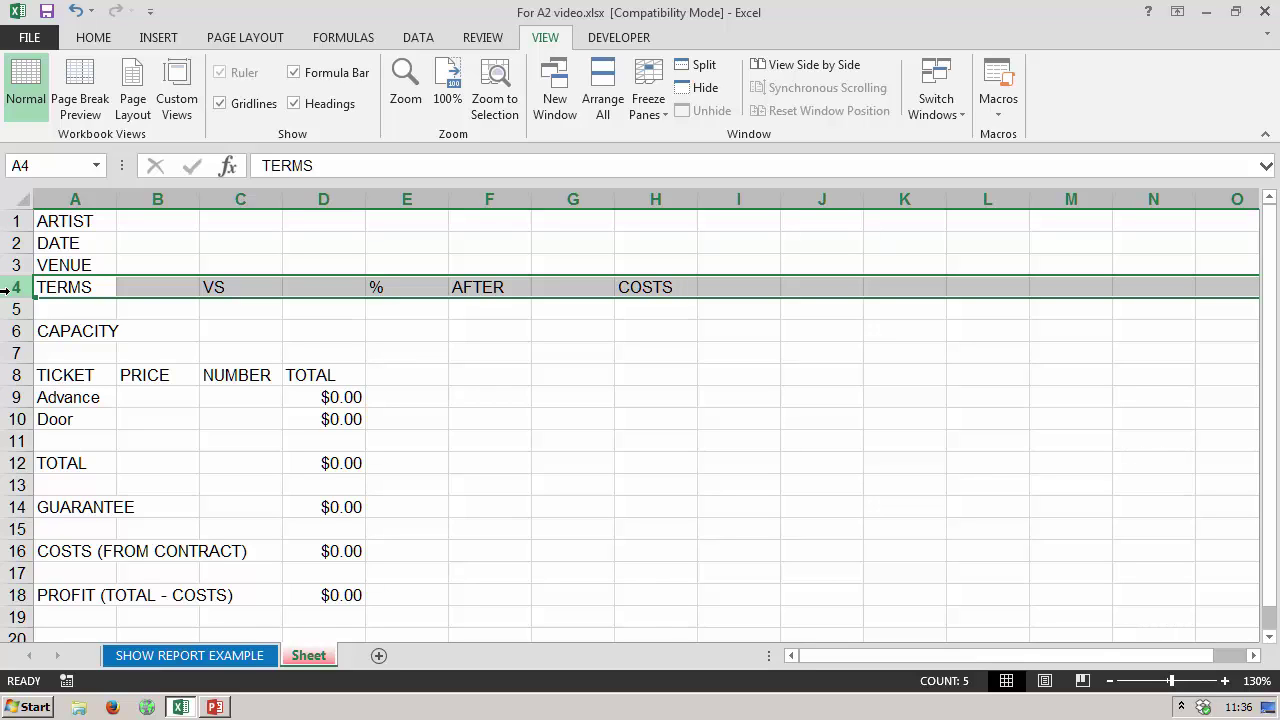
click(156, 284)
text(1000)
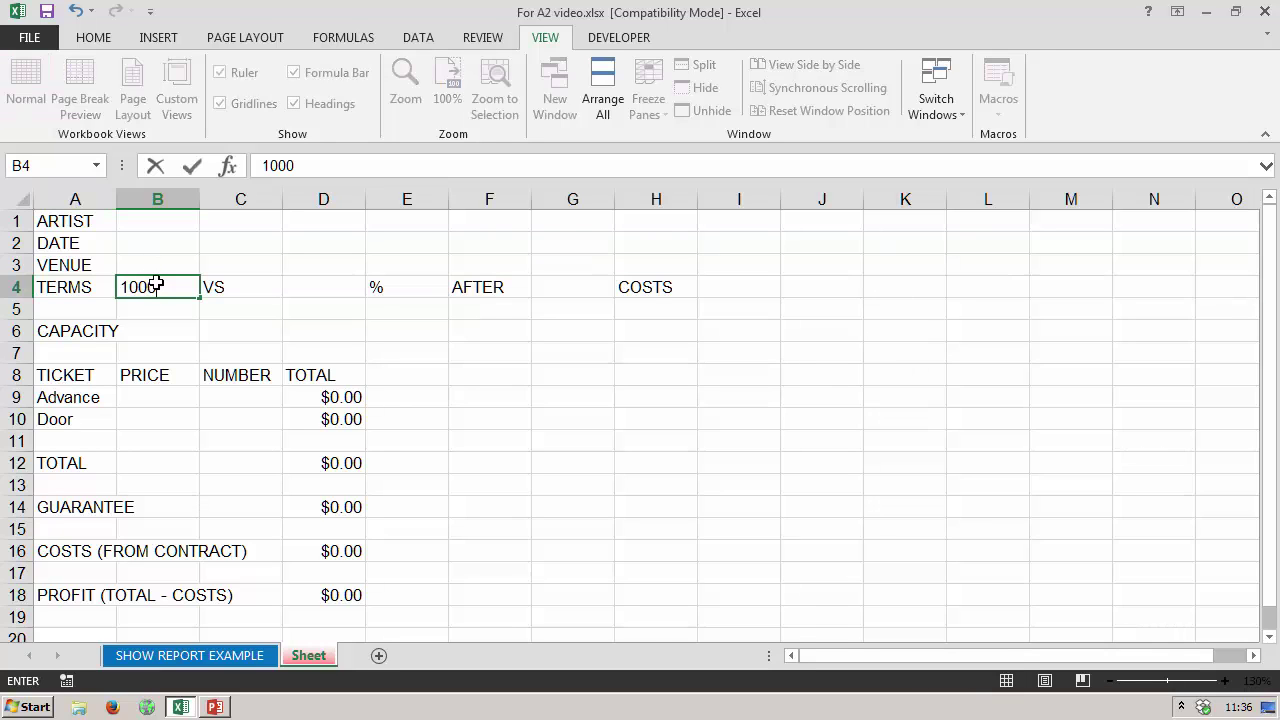
key(Return)
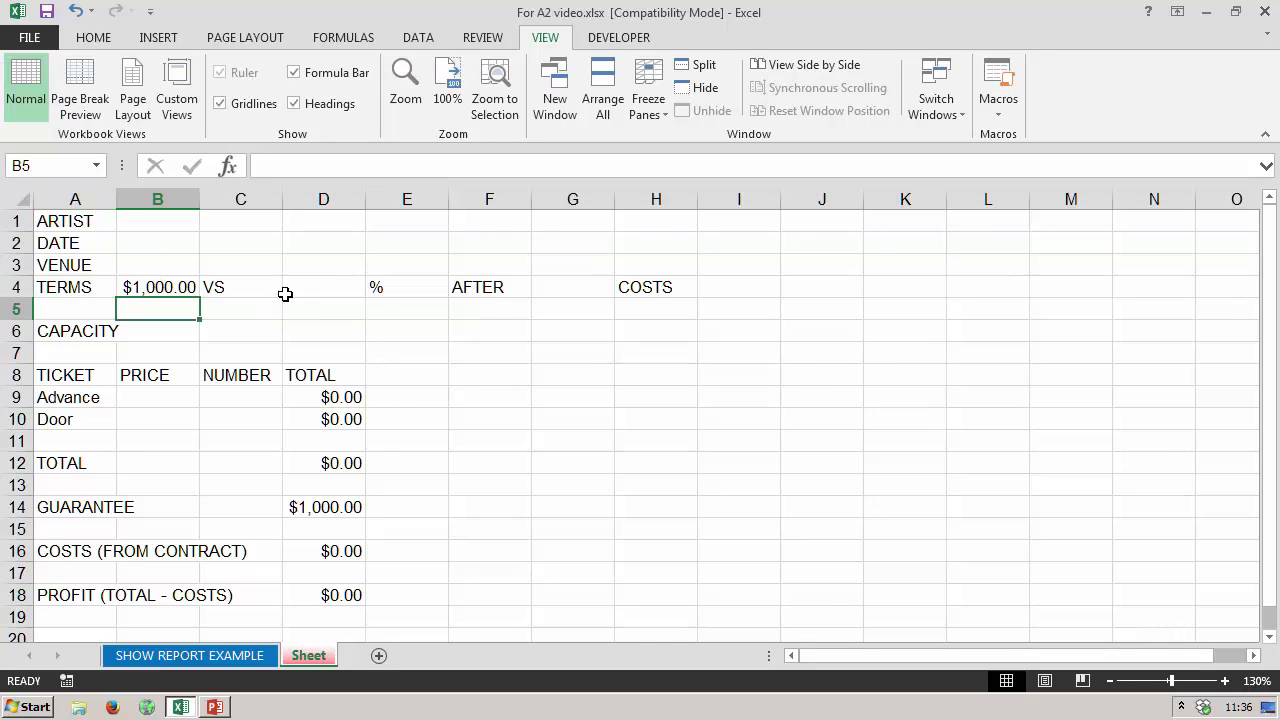
click(316, 283)
text(80)
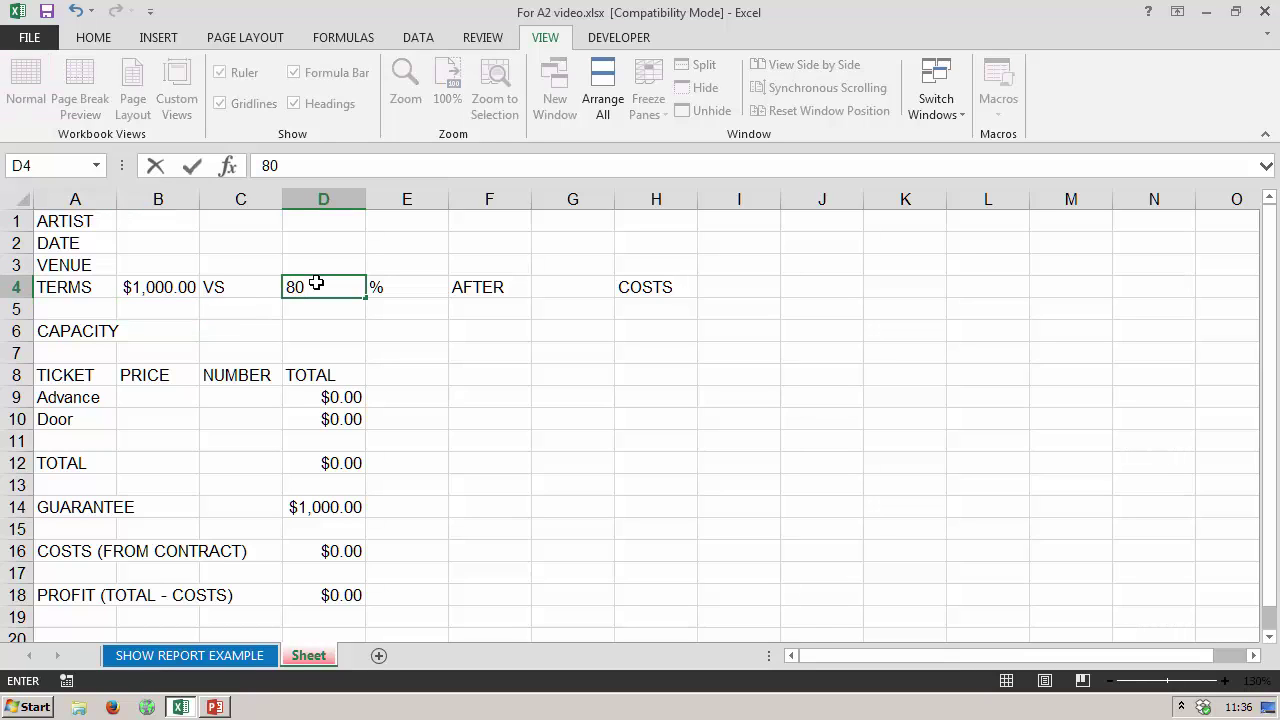
key(Return)
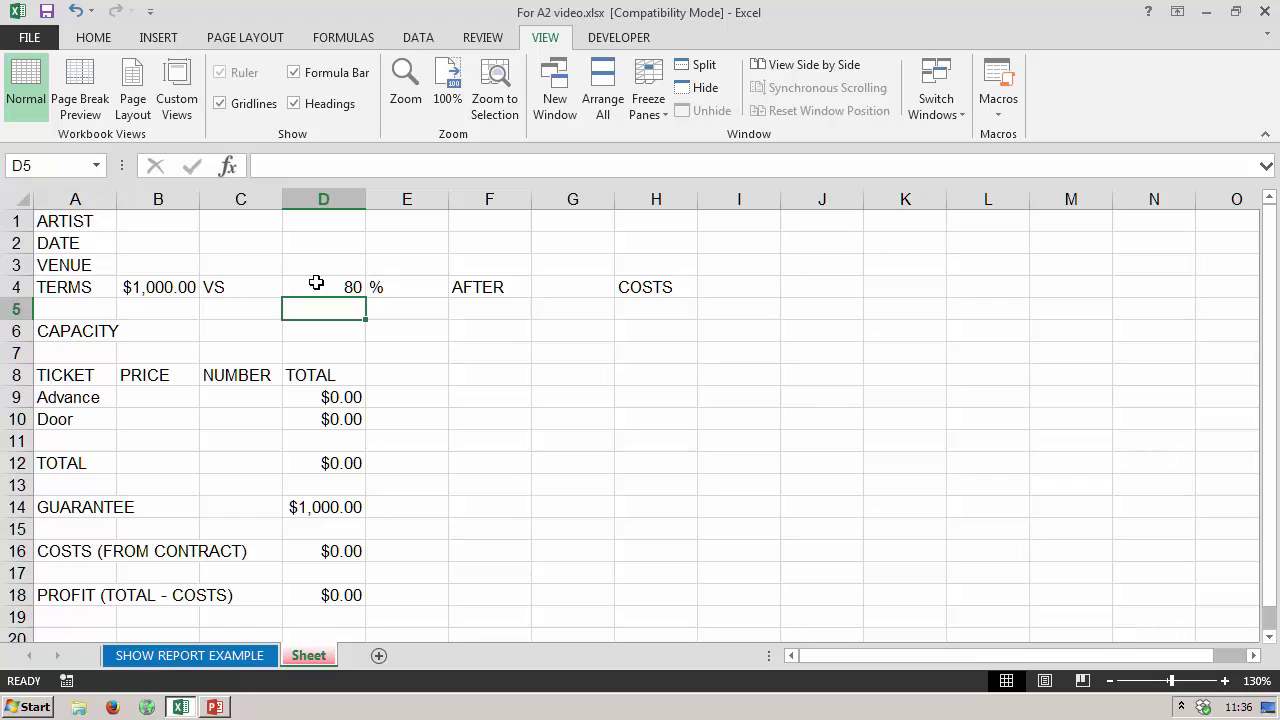
click(581, 285)
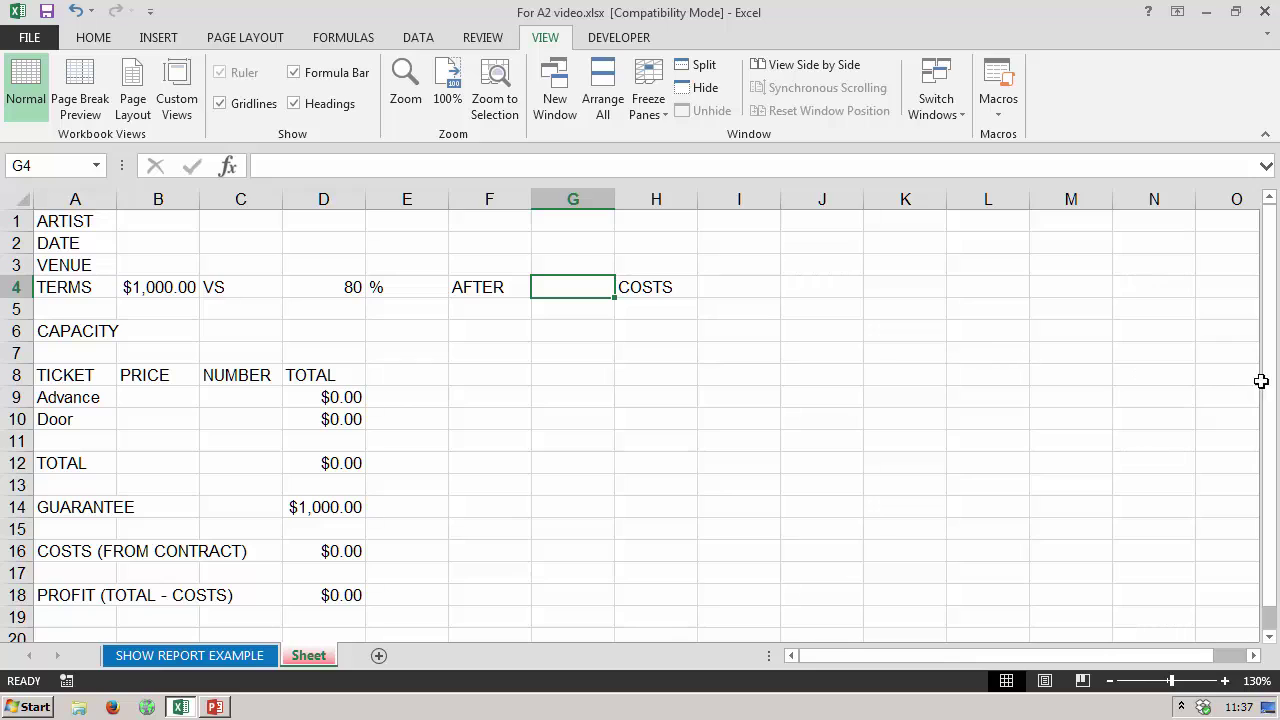
- Label A20 MULTIPLY BY % and enter the formula =D4 in D20 to take the percentage from the TERMS row
scroll(1273, 391, down, 1)
click(73, 623)
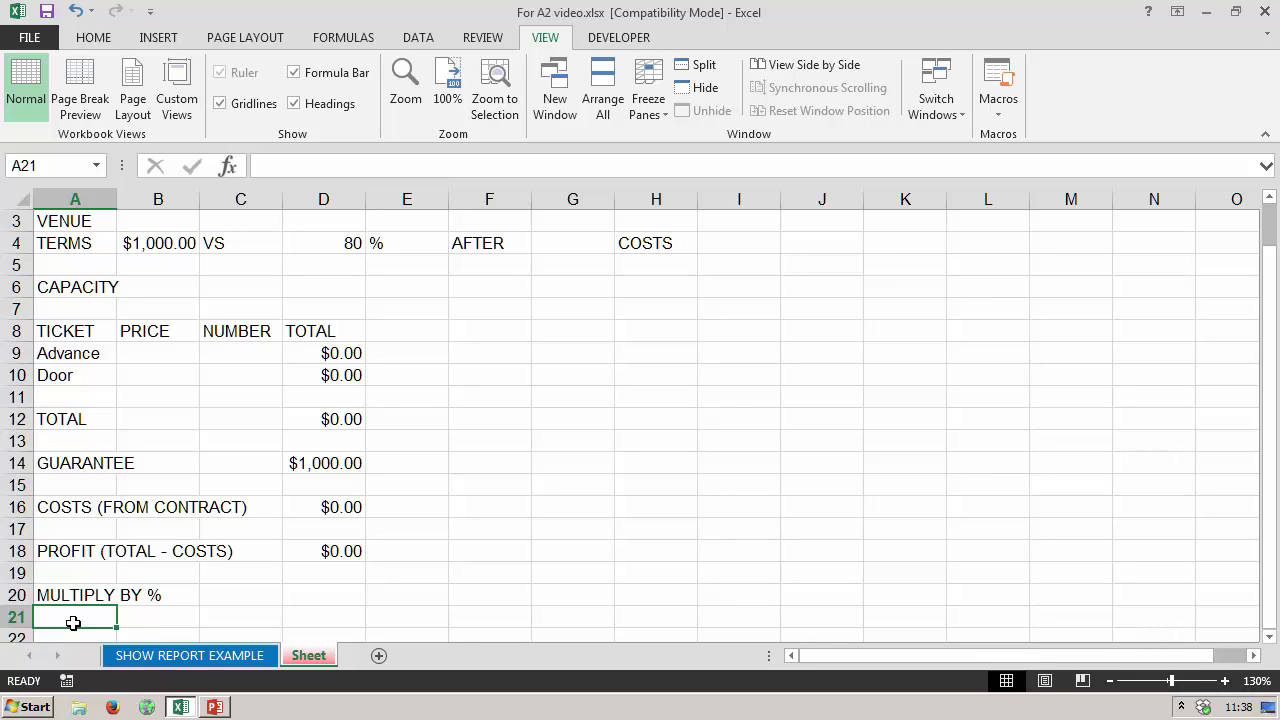
click(332, 243)
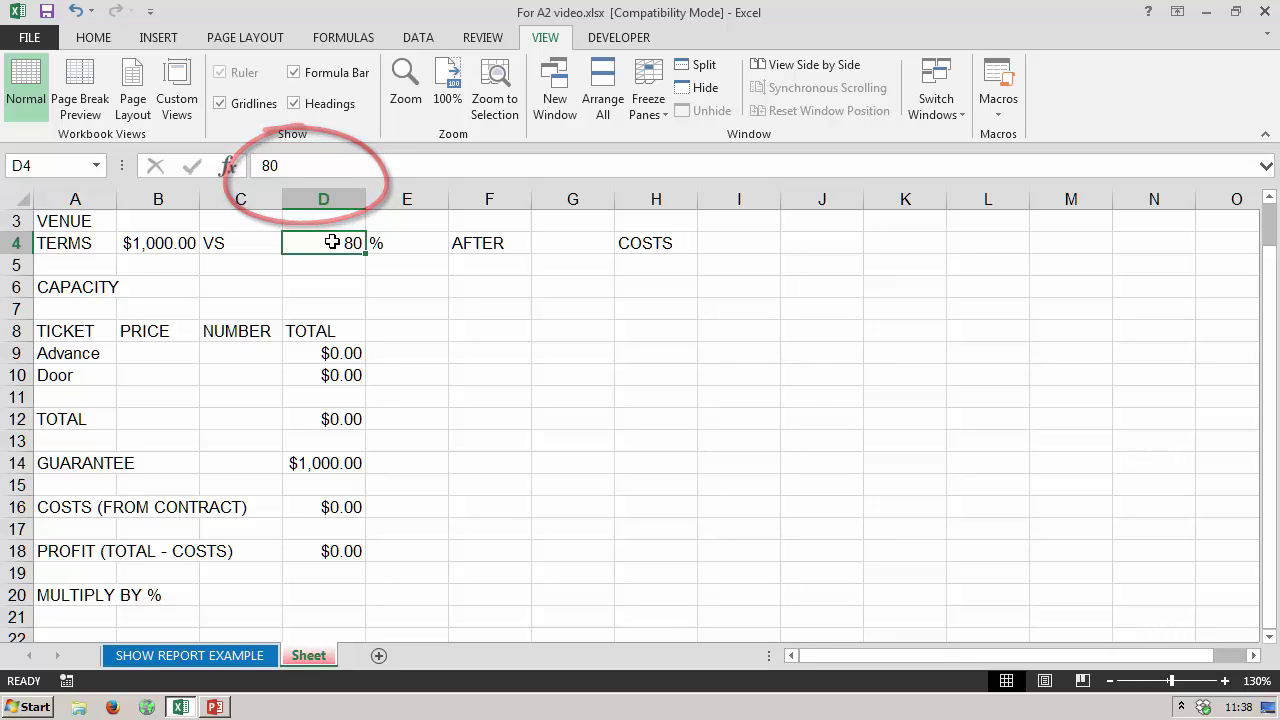
click(314, 594)
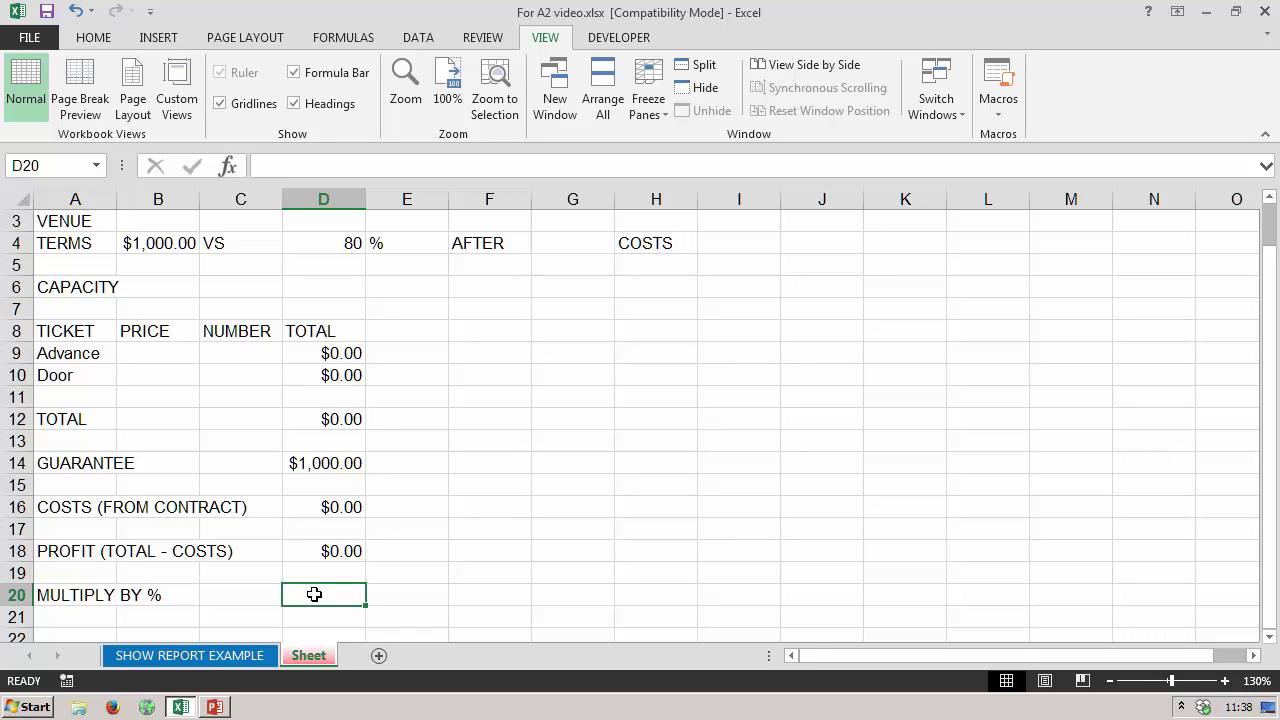
text(=)
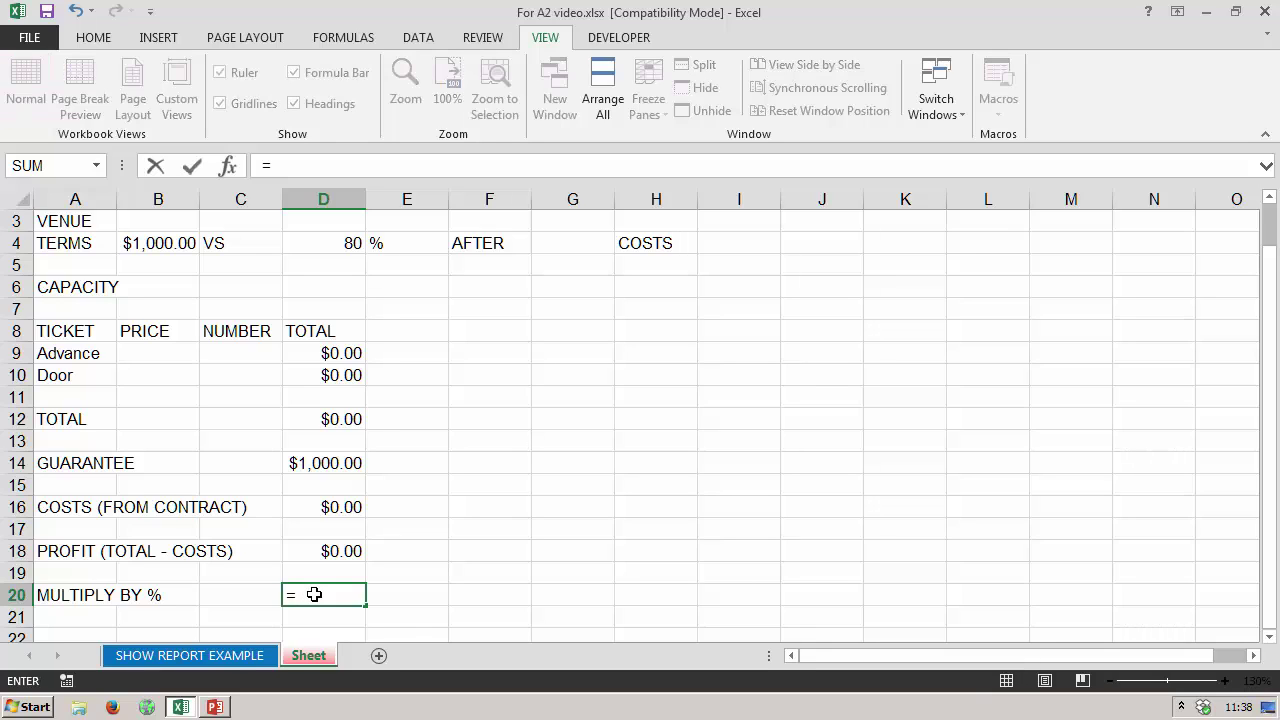
click(341, 242)
key(Return)
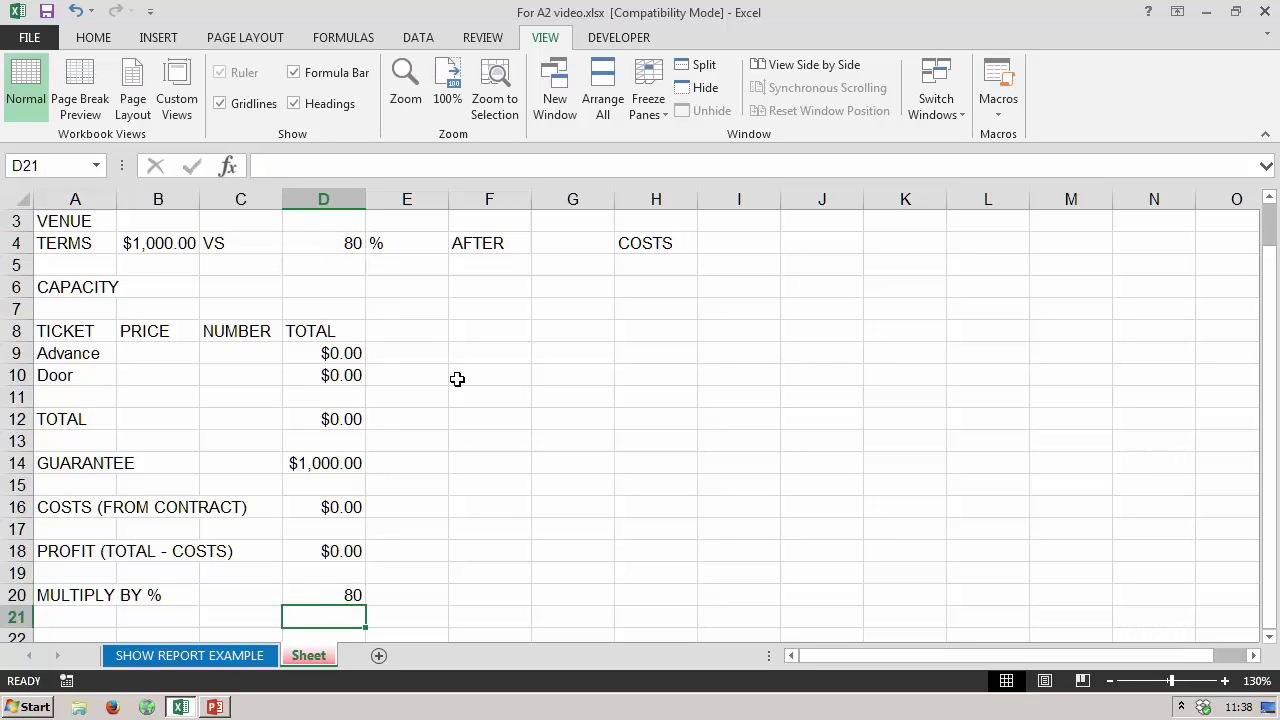
- Test the percentage link with a trial value of 60 in D4, and set D4 back to 80
click(354, 243)
text(60)
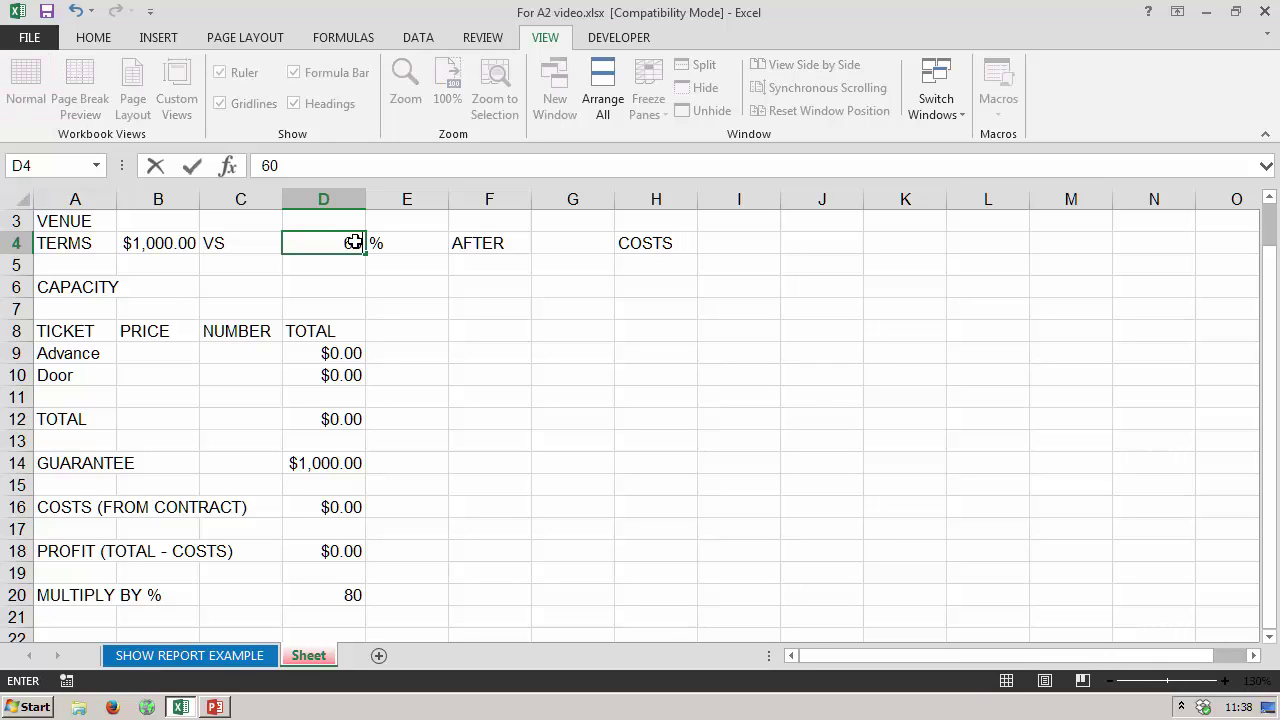
key(Return)
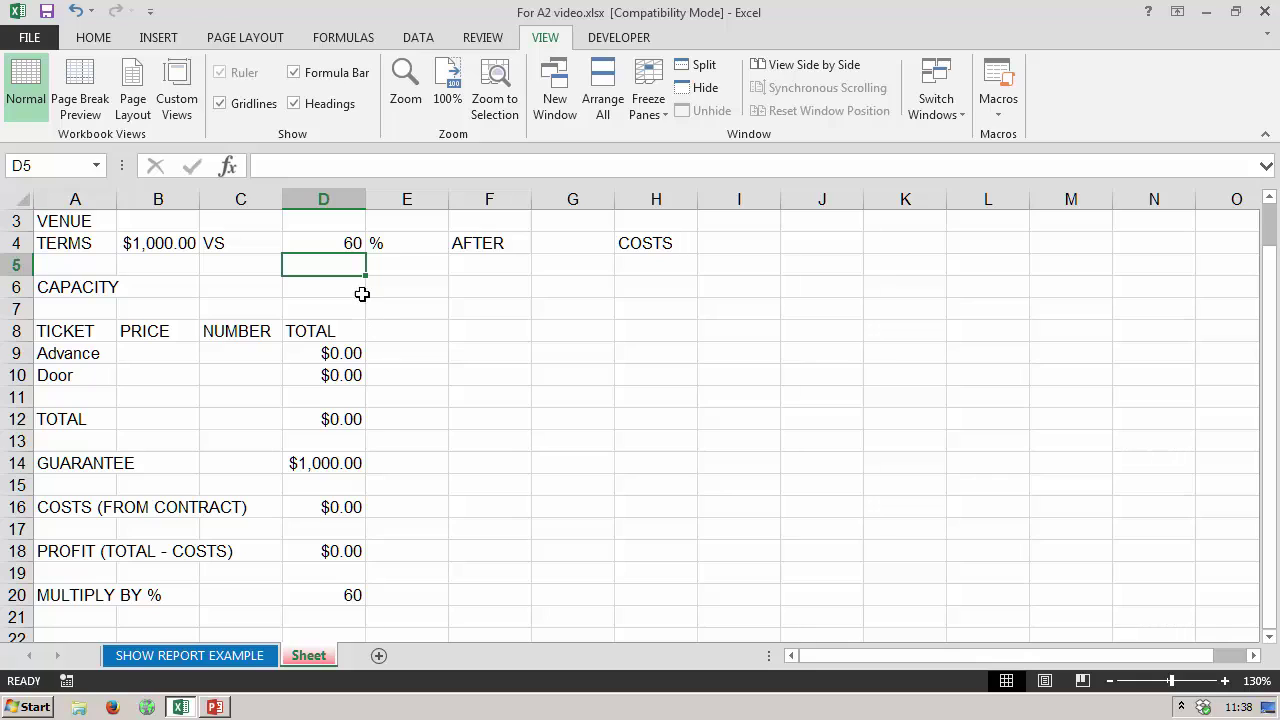
click(350, 243)
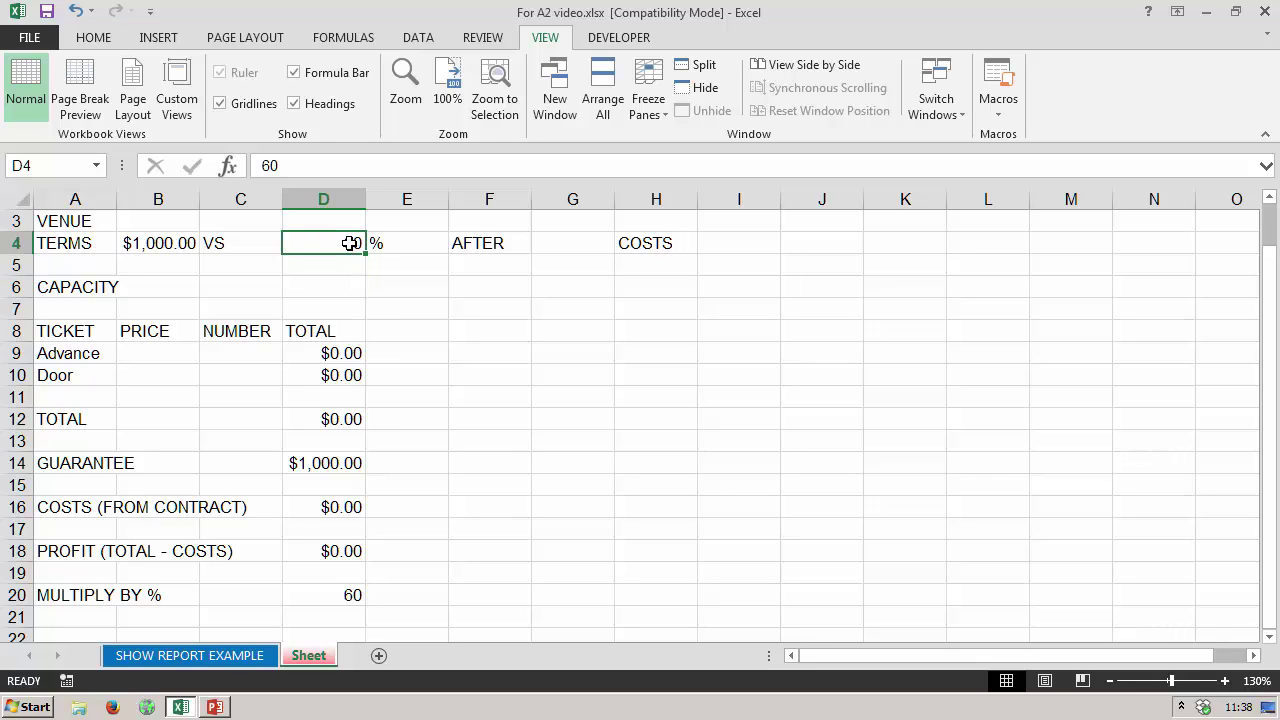
text(80)
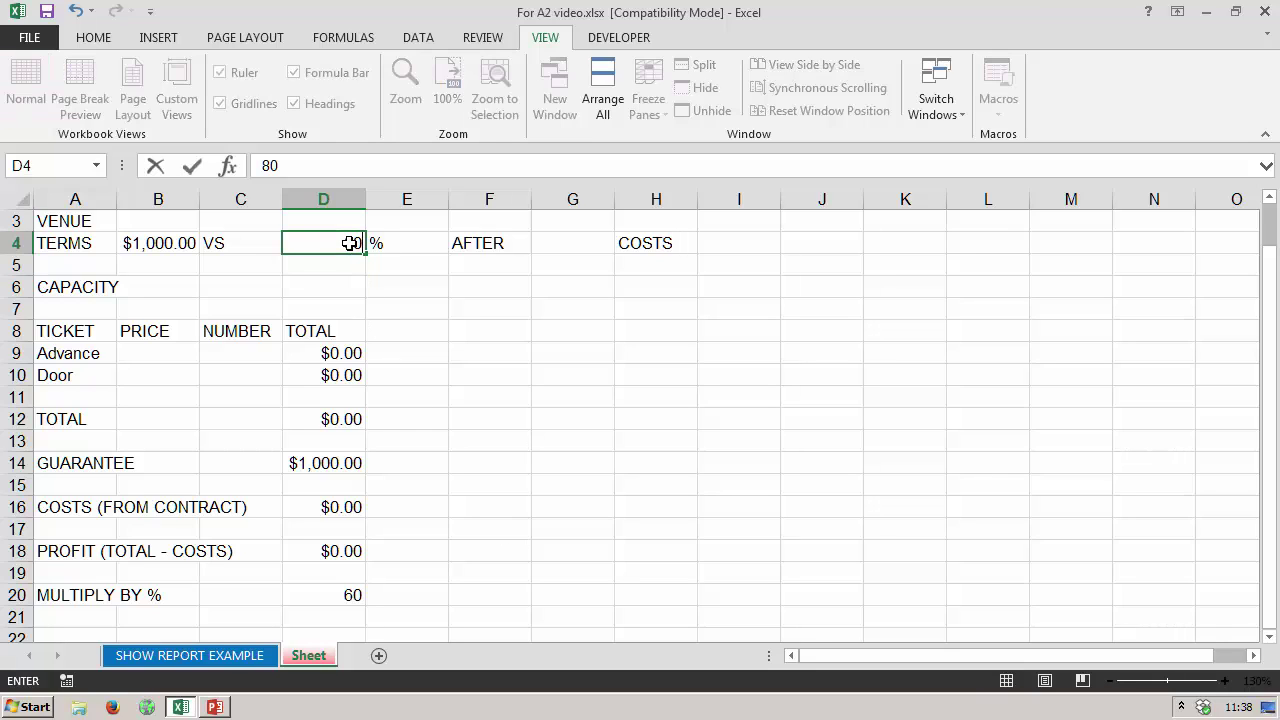
key(Return)
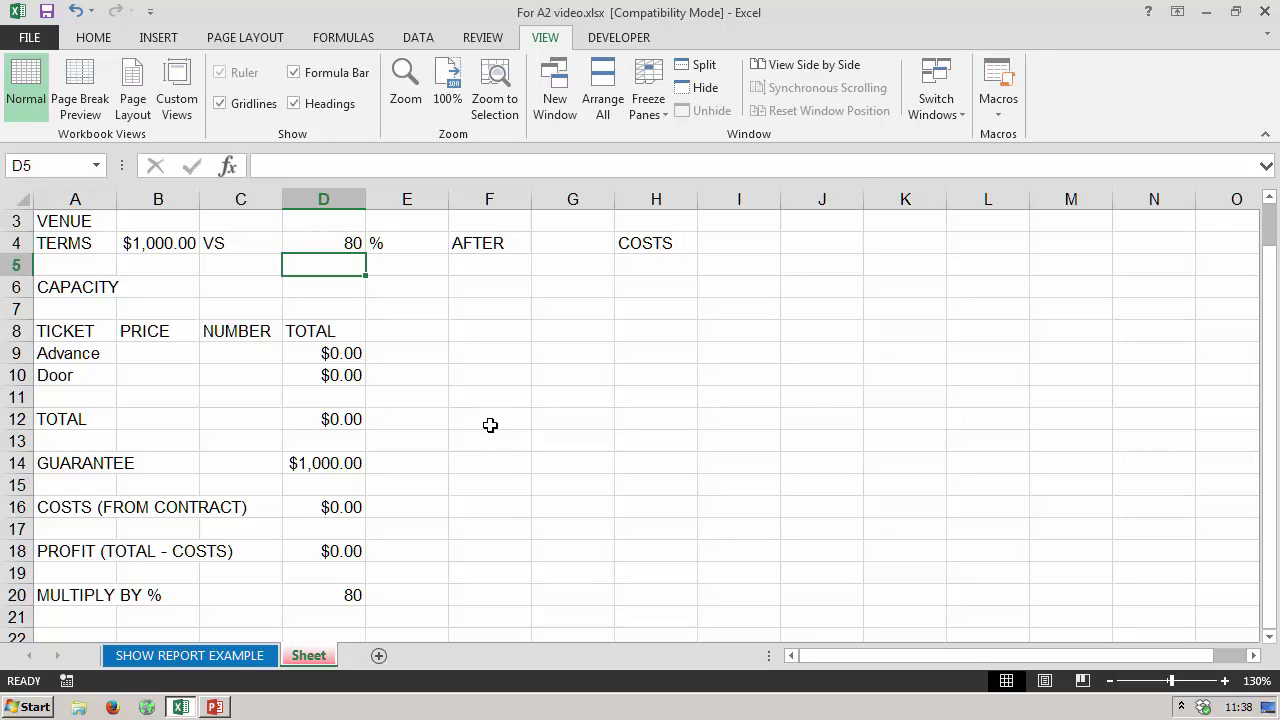
- Label row 22 TO GIVE PAYMENT TO BAND and enter the formula =D18*D20% in D22
click(14, 243)
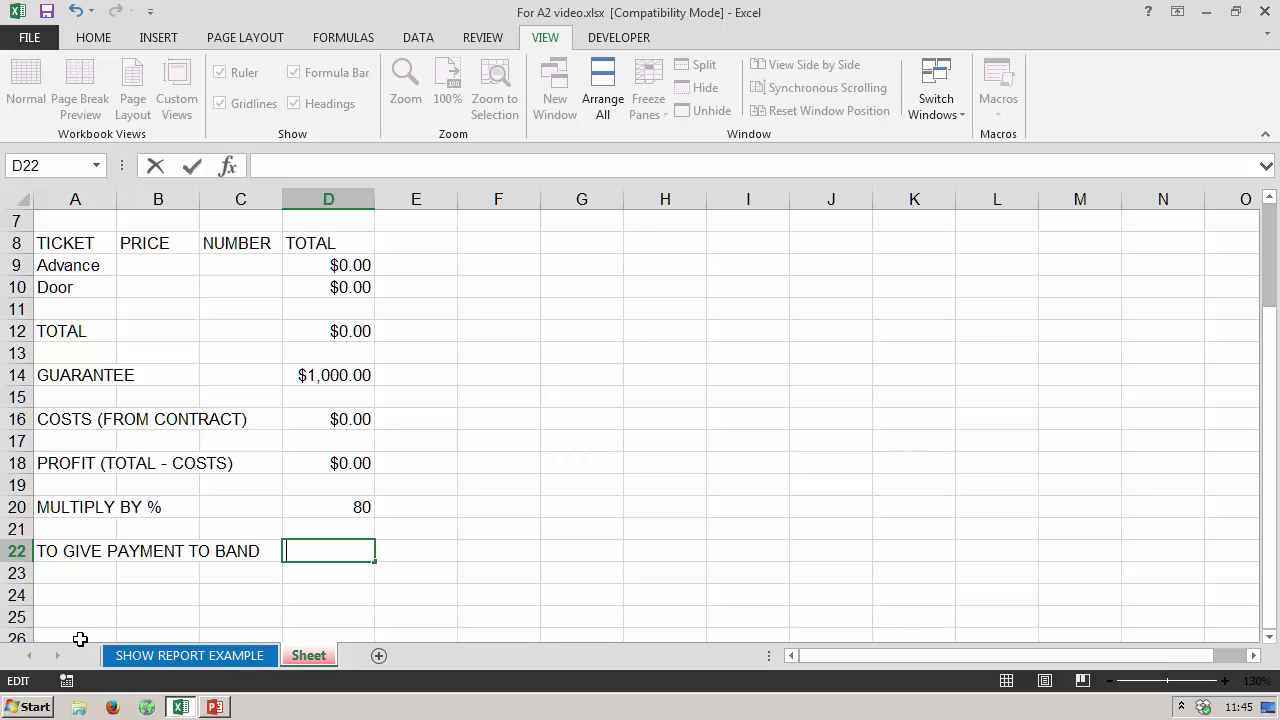
text(=)
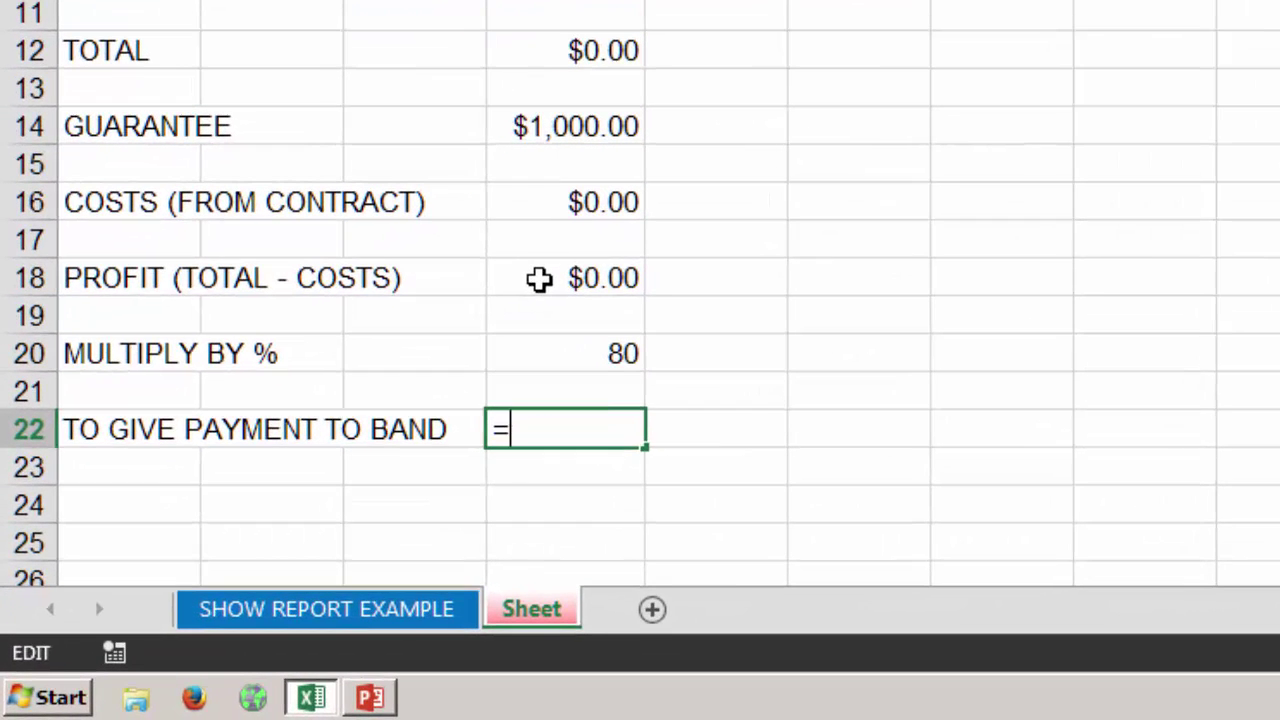
click(539, 280)
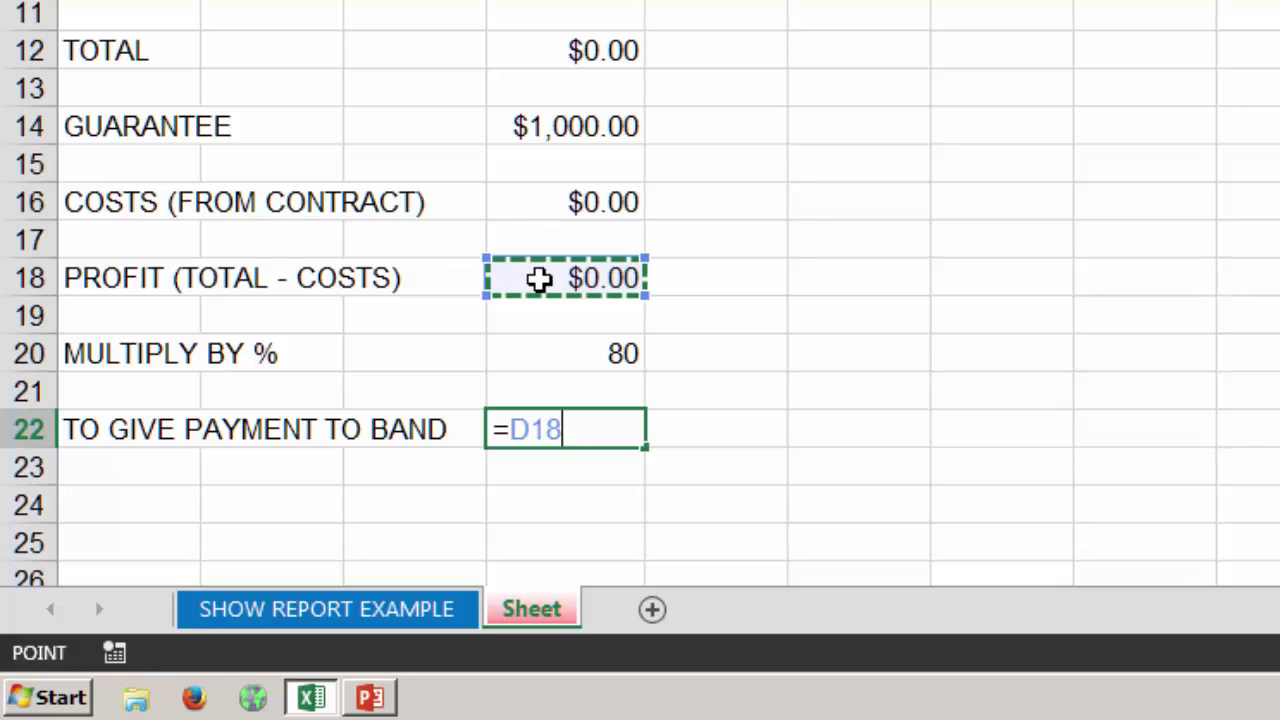
text(*)
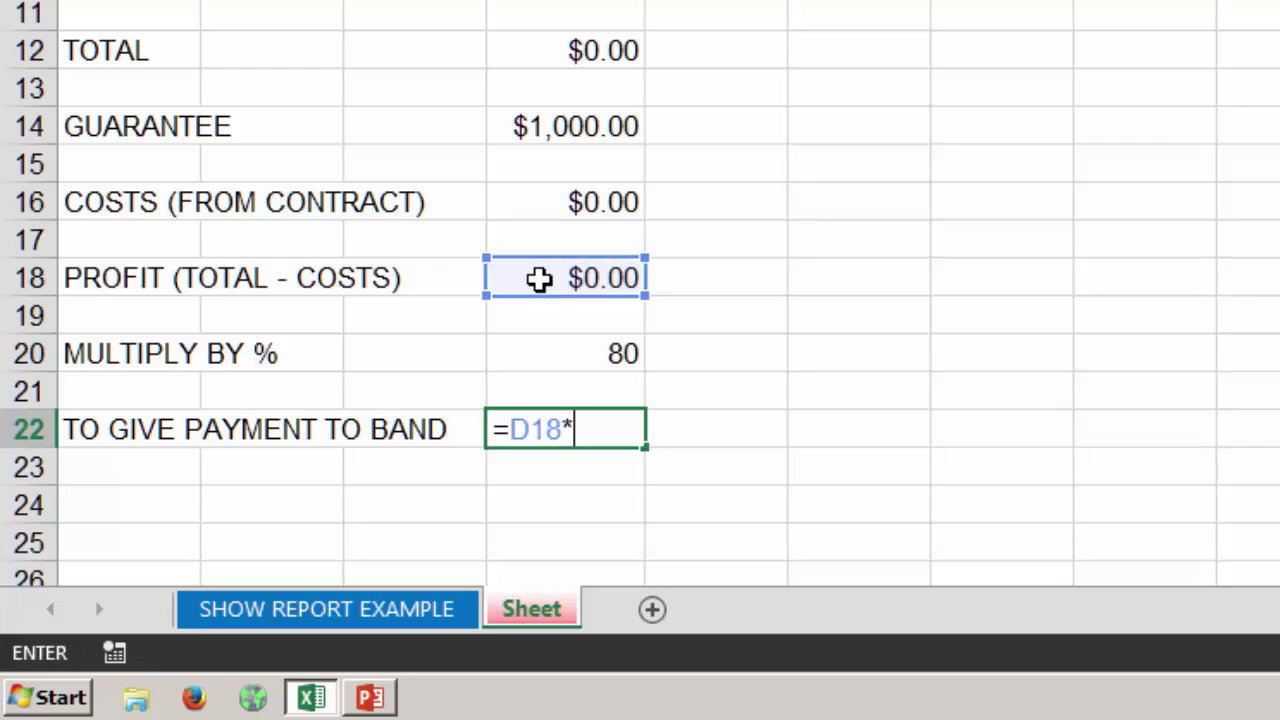
click(581, 355)
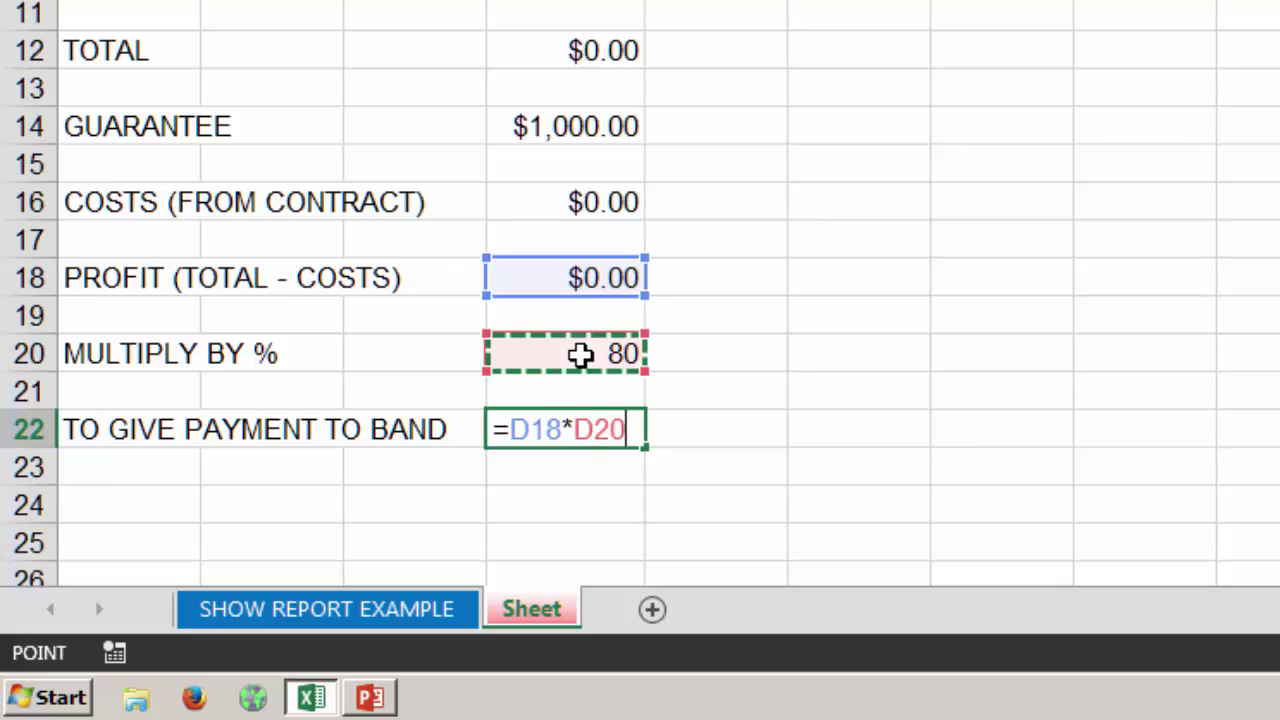
text(%)
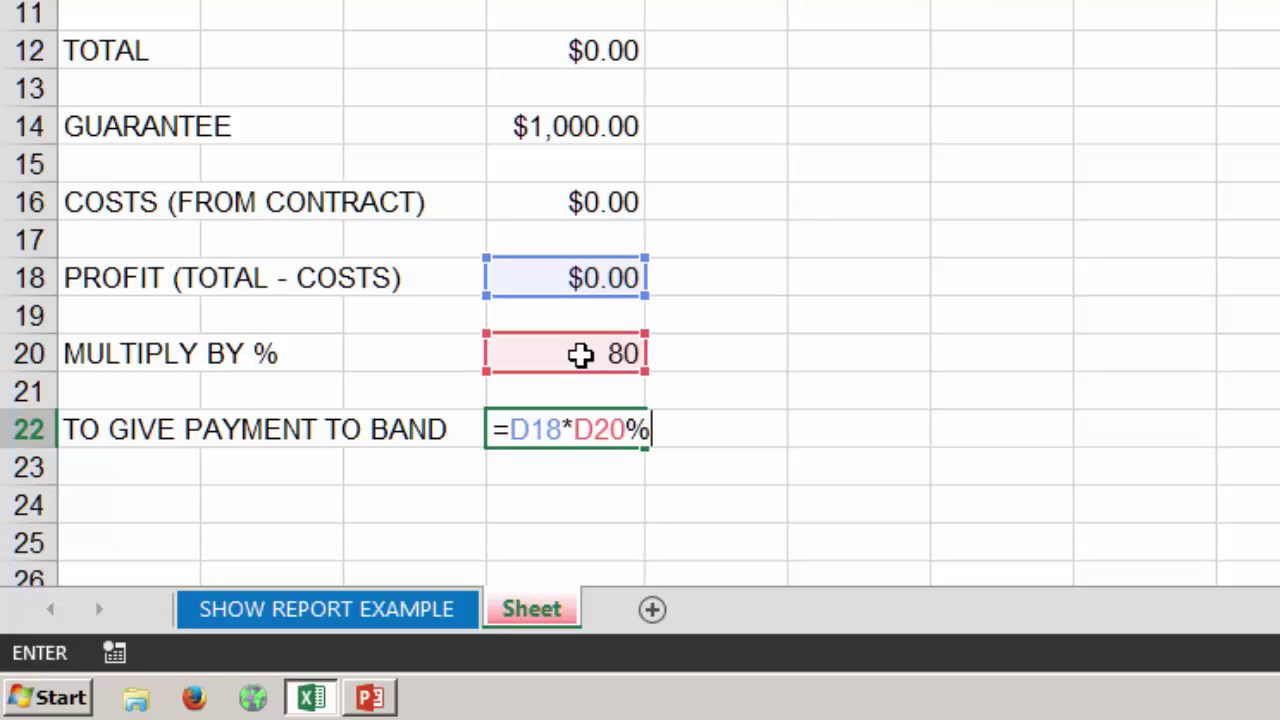
key(Return)
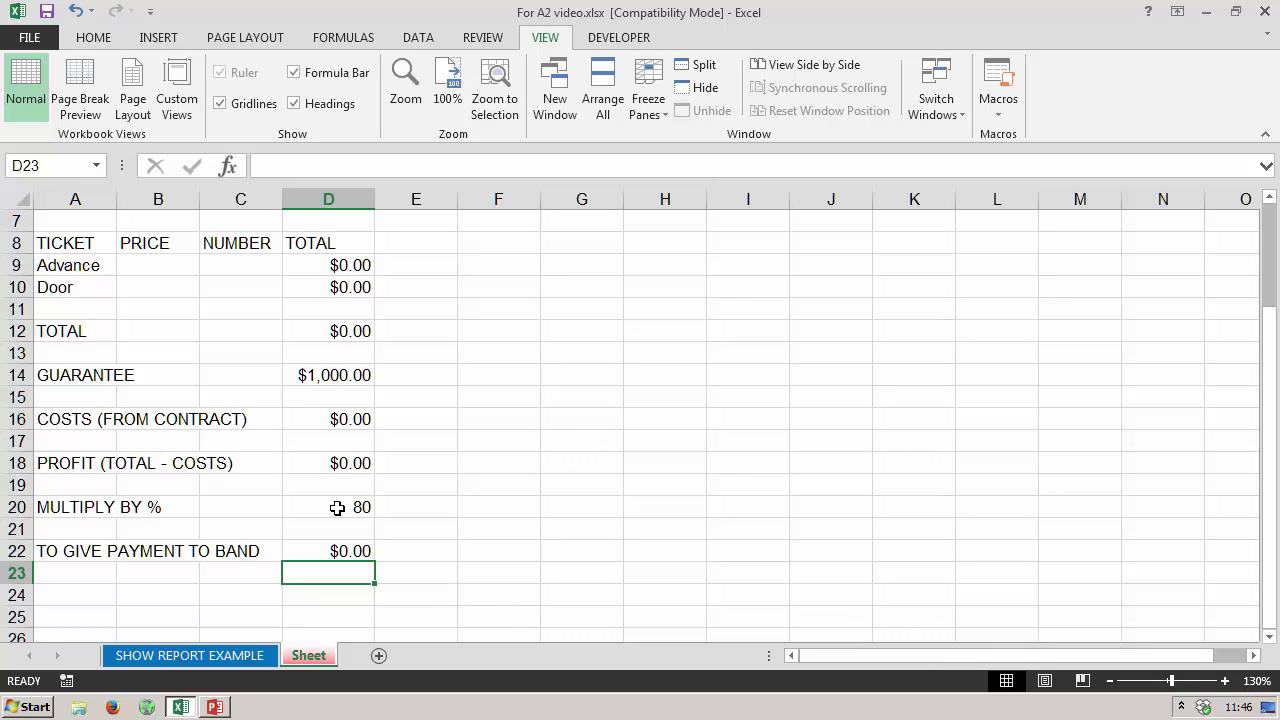
- Set the costs amount in G4 of the TERMS row to 2000
scroll(337, 508, up, 2)
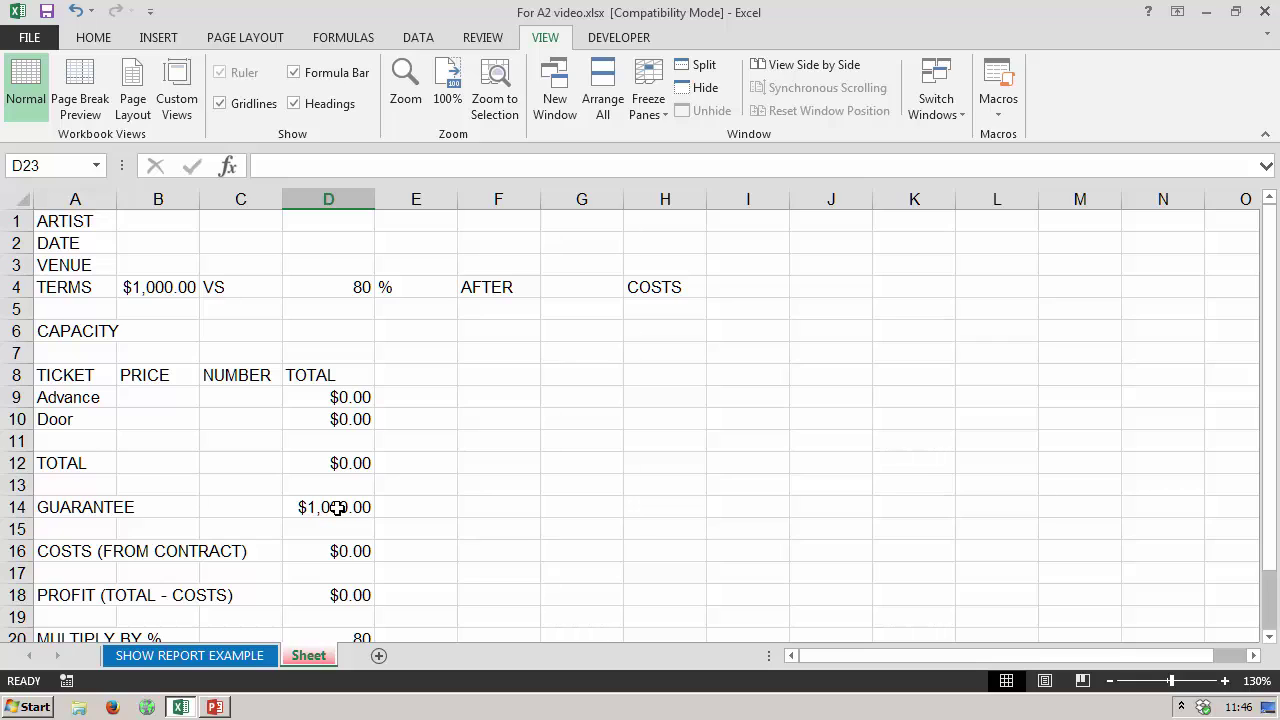
click(551, 286)
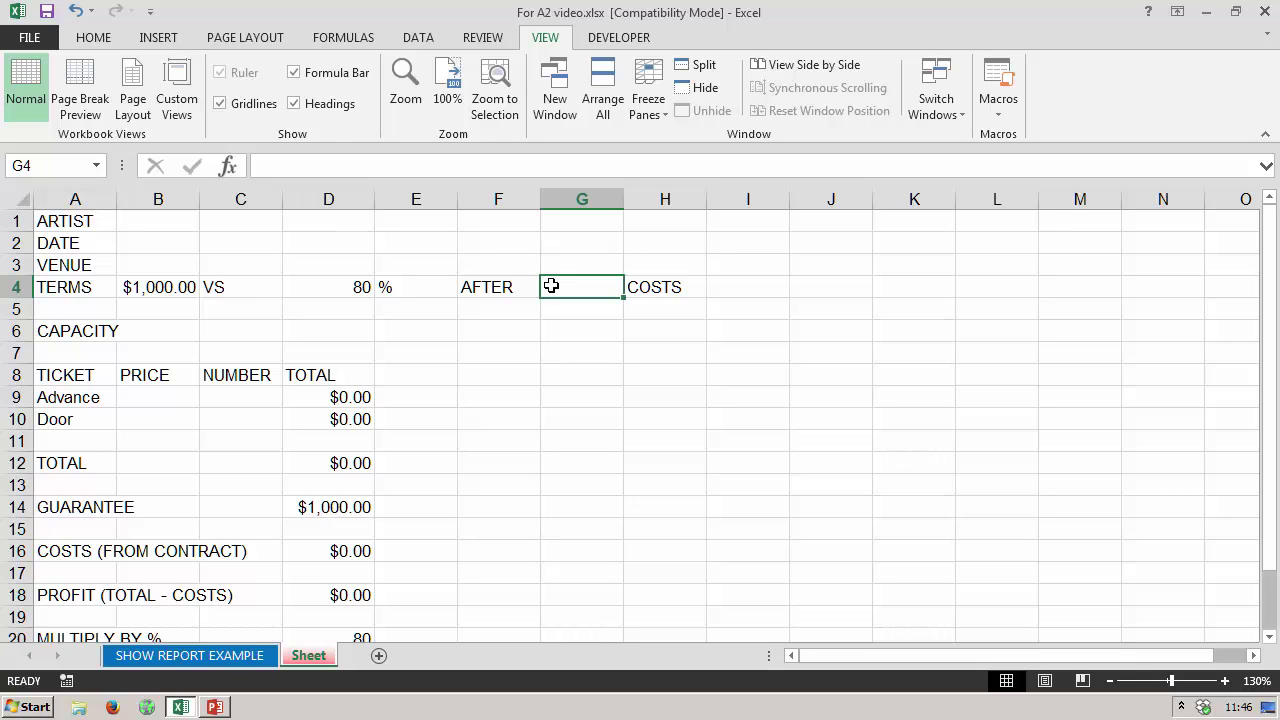
text(2000)
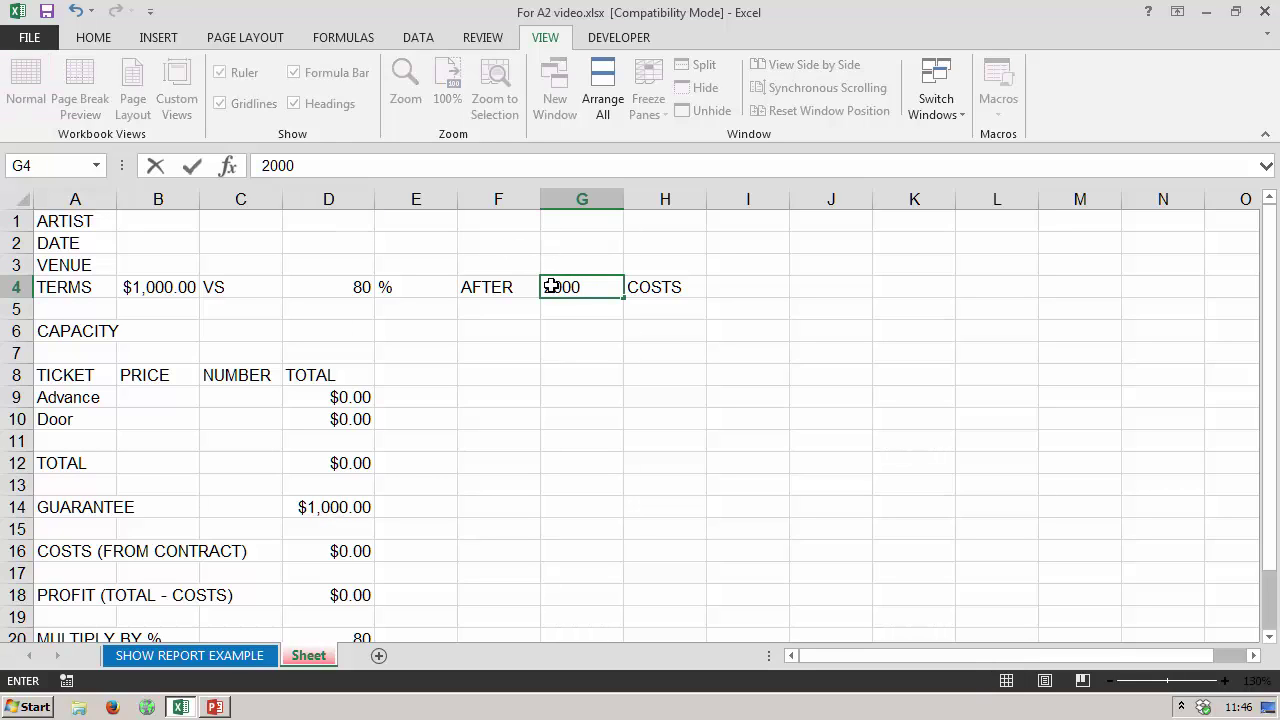
key(Return)
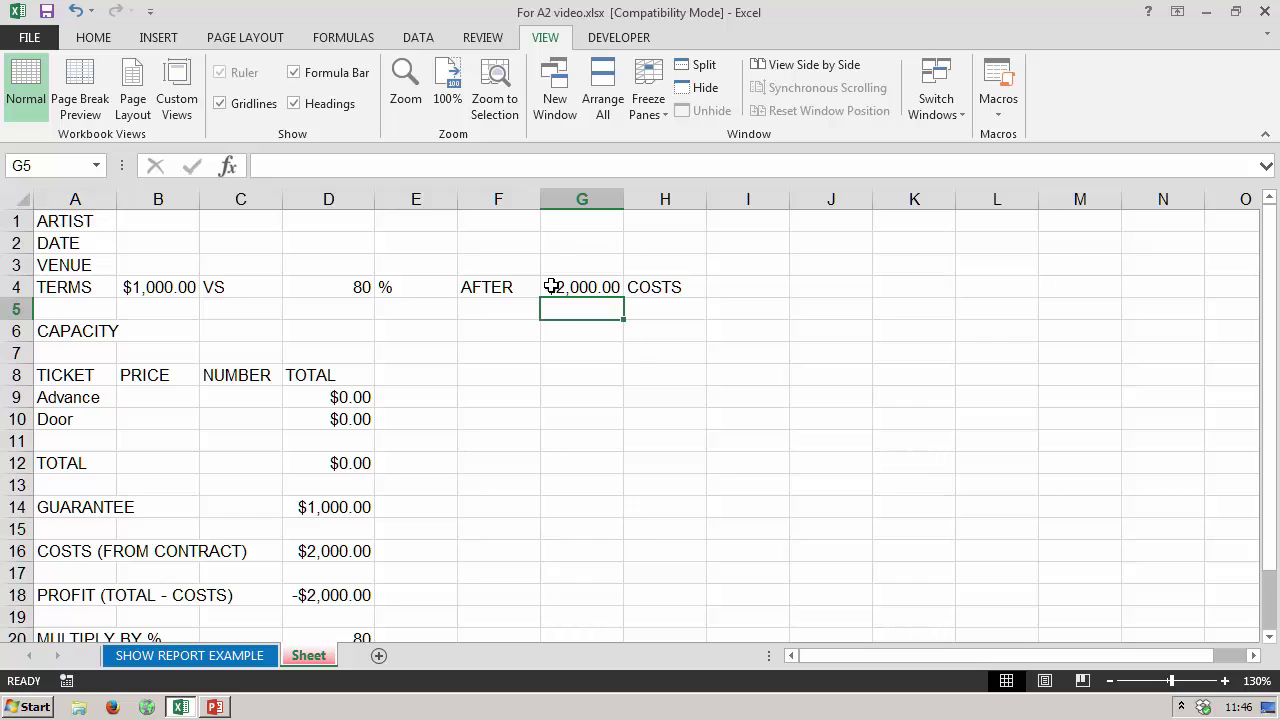
- Enter an Advance ticket price of 10 in B9 and 500 tickets in C9, and check the calculated payment to the band
click(160, 397)
text(10)
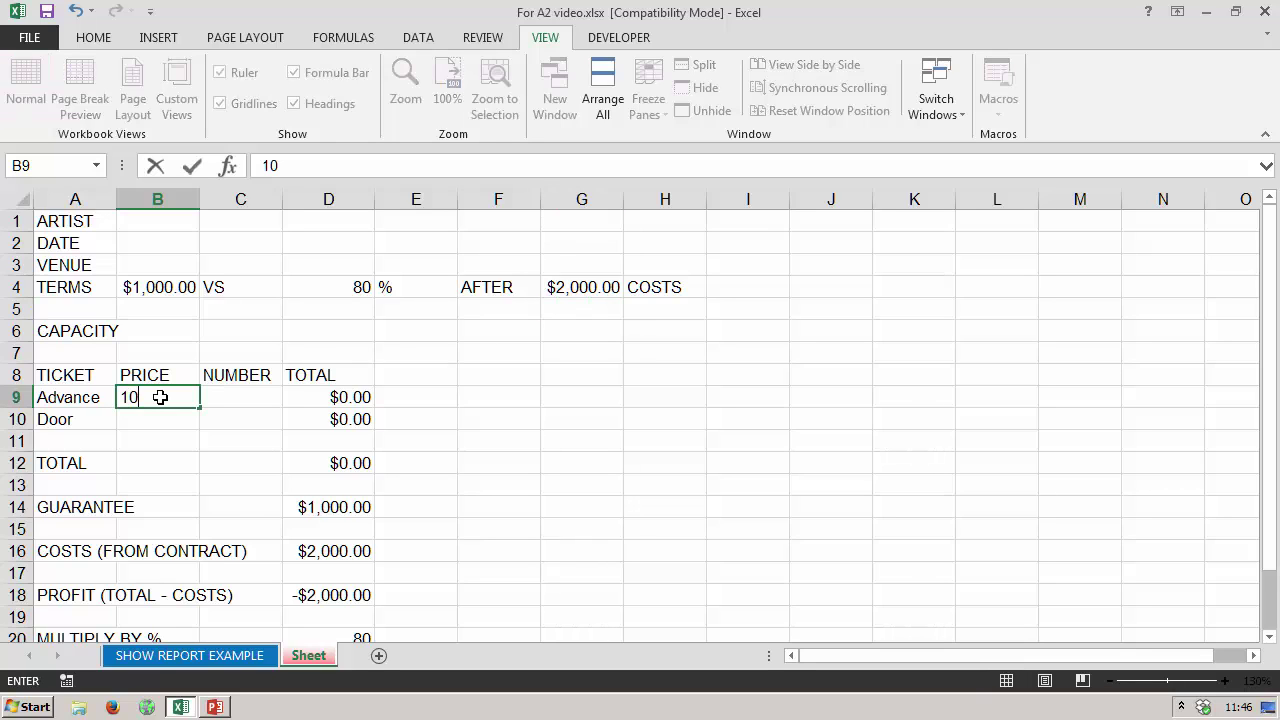
key(Tab)
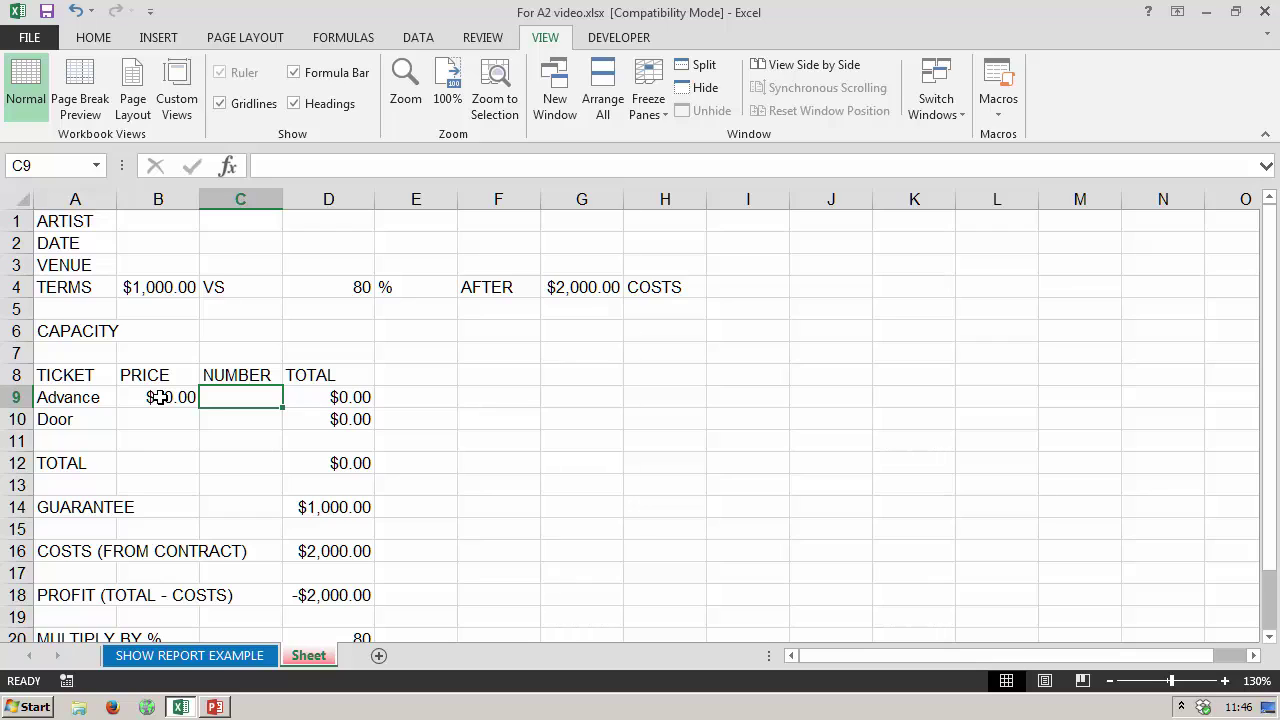
text(500)
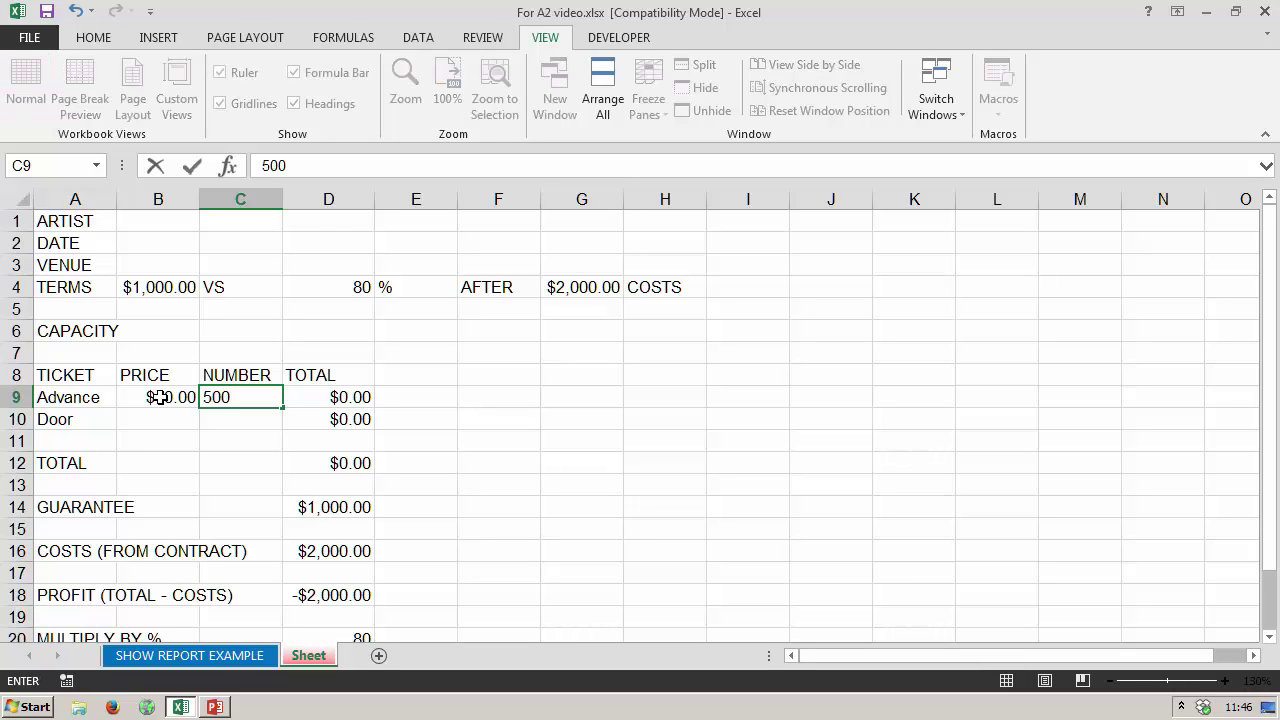
key(Return)
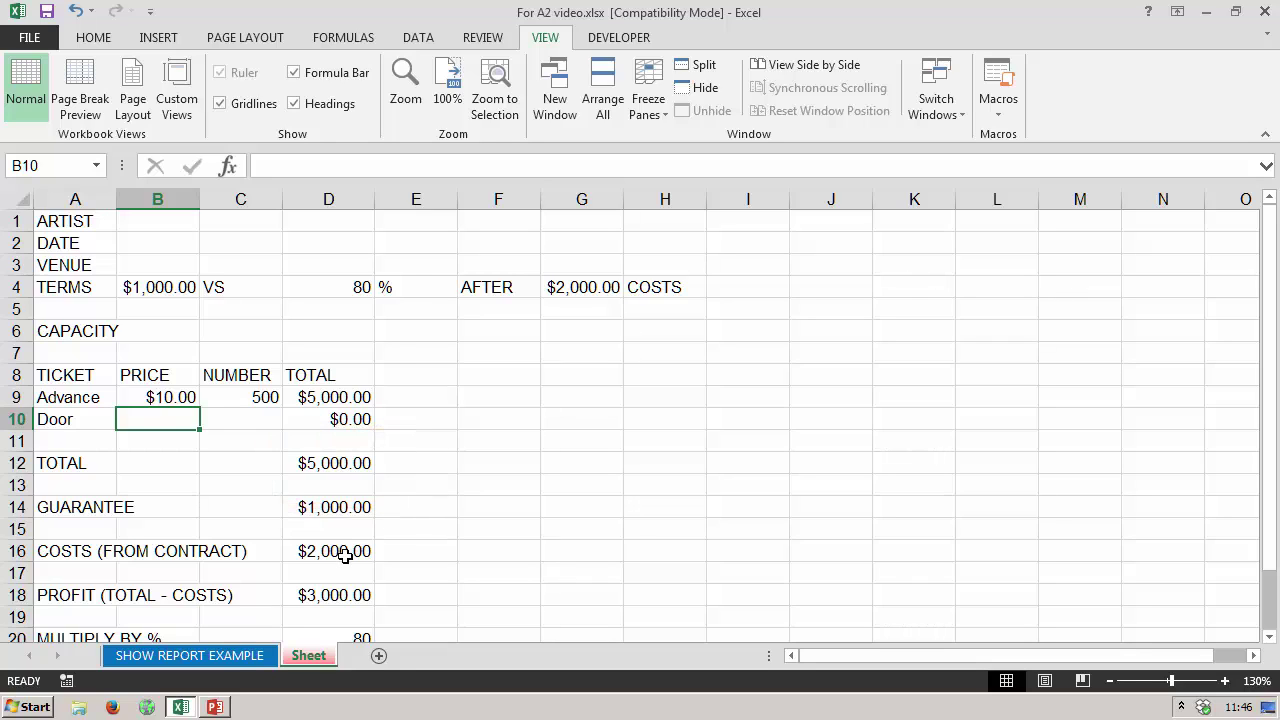
scroll(468, 569, down, 2)
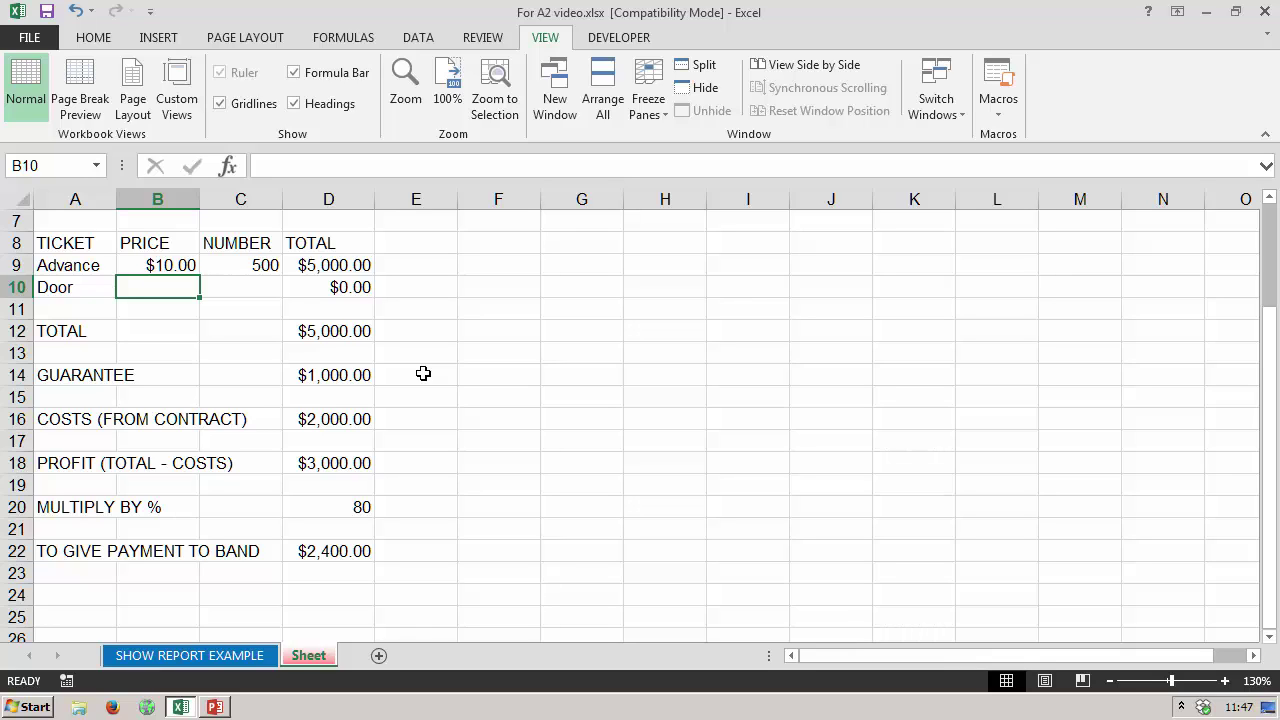
scroll(423, 373, up, 2)
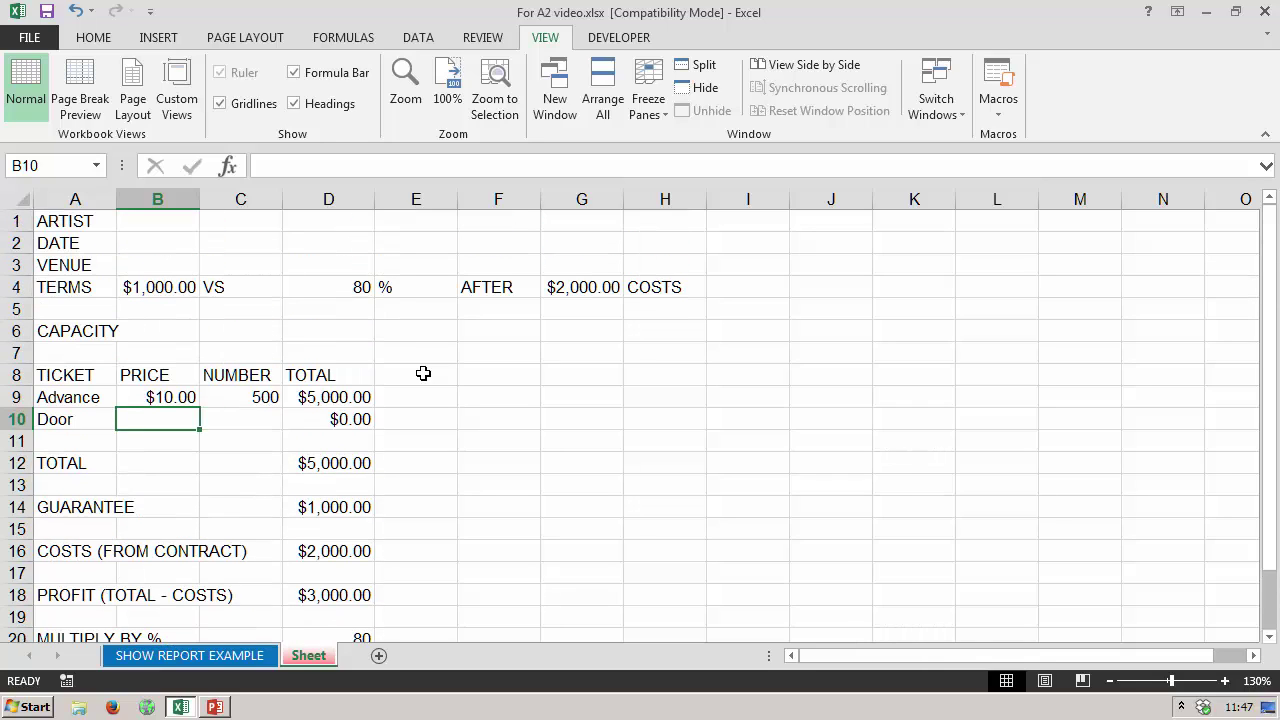
- Test a low-sales case with 100 Advance tickets in C9, and compare the payment to band in row 22 with the guarantee in row 14
click(270, 399)
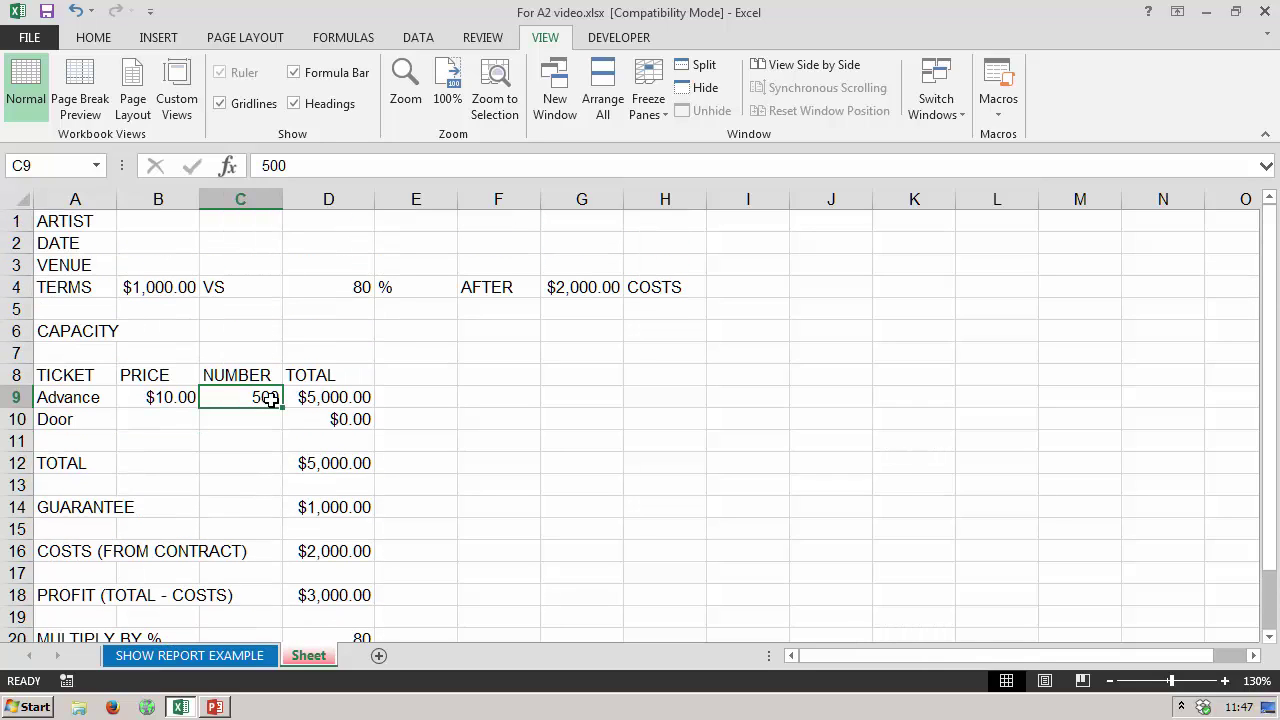
text(100)
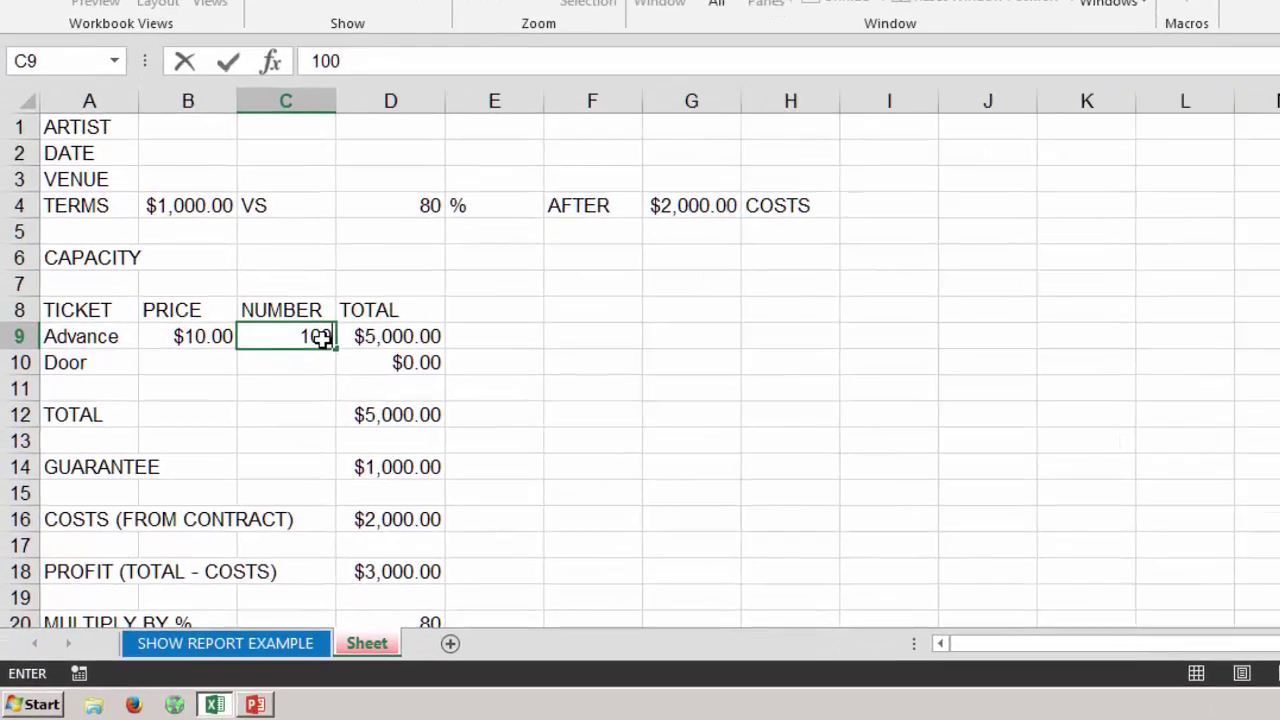
key(Return)
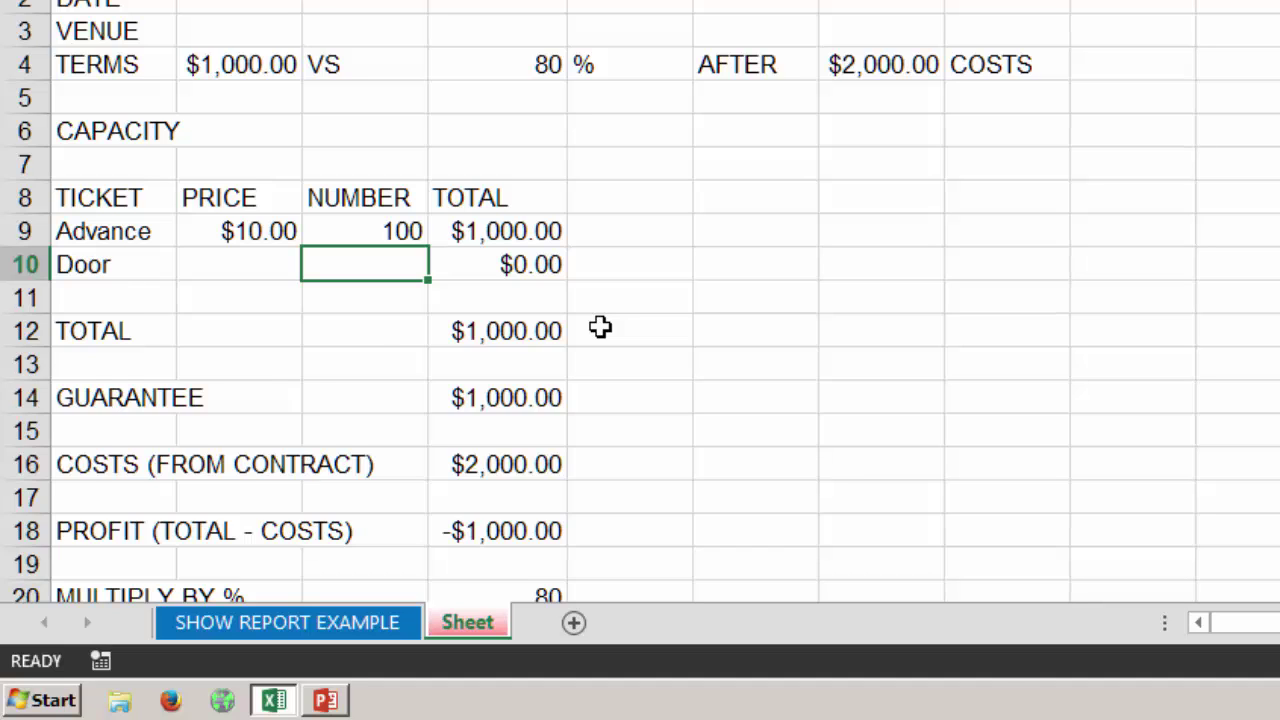
scroll(600, 327, down, 2)
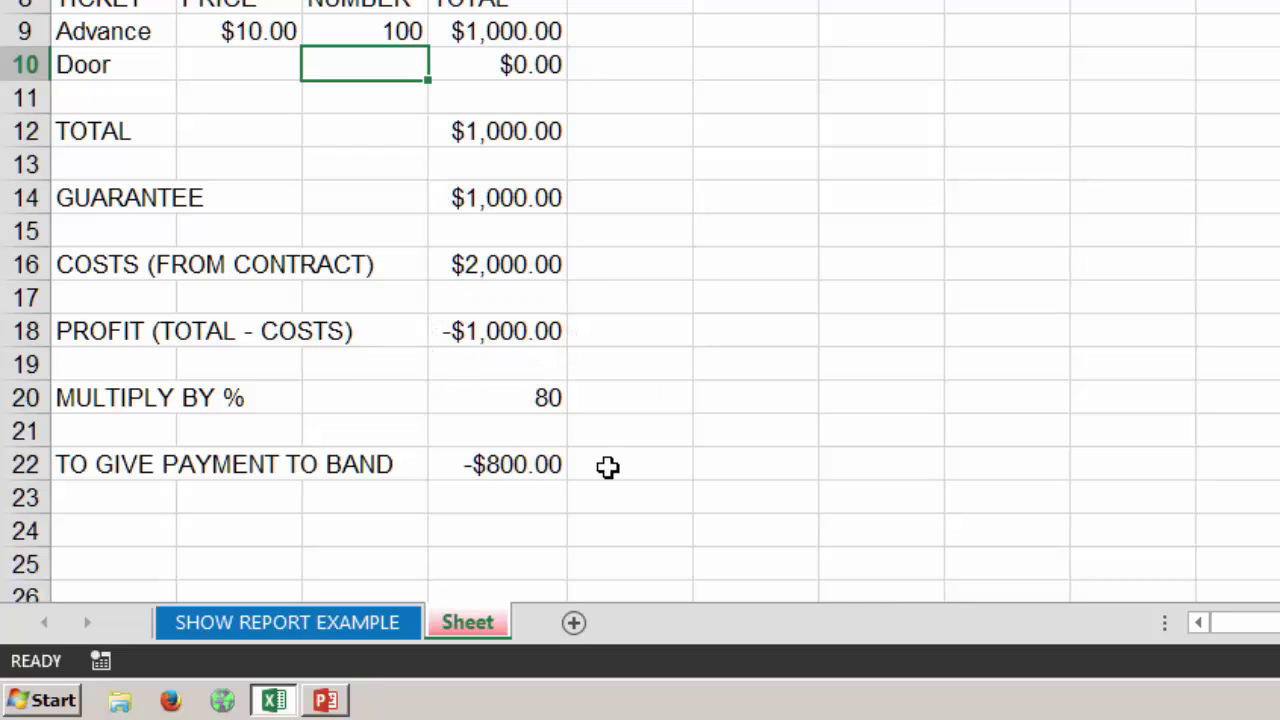
click(22, 463)
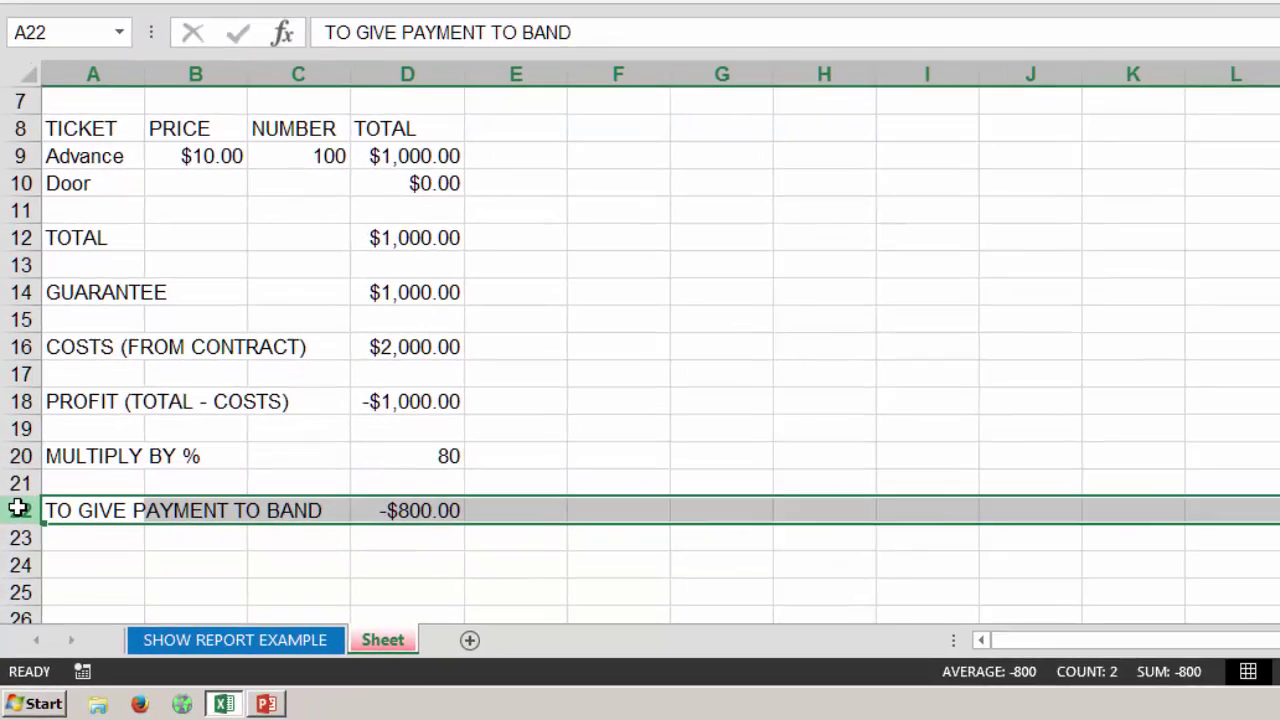
click(22, 198)
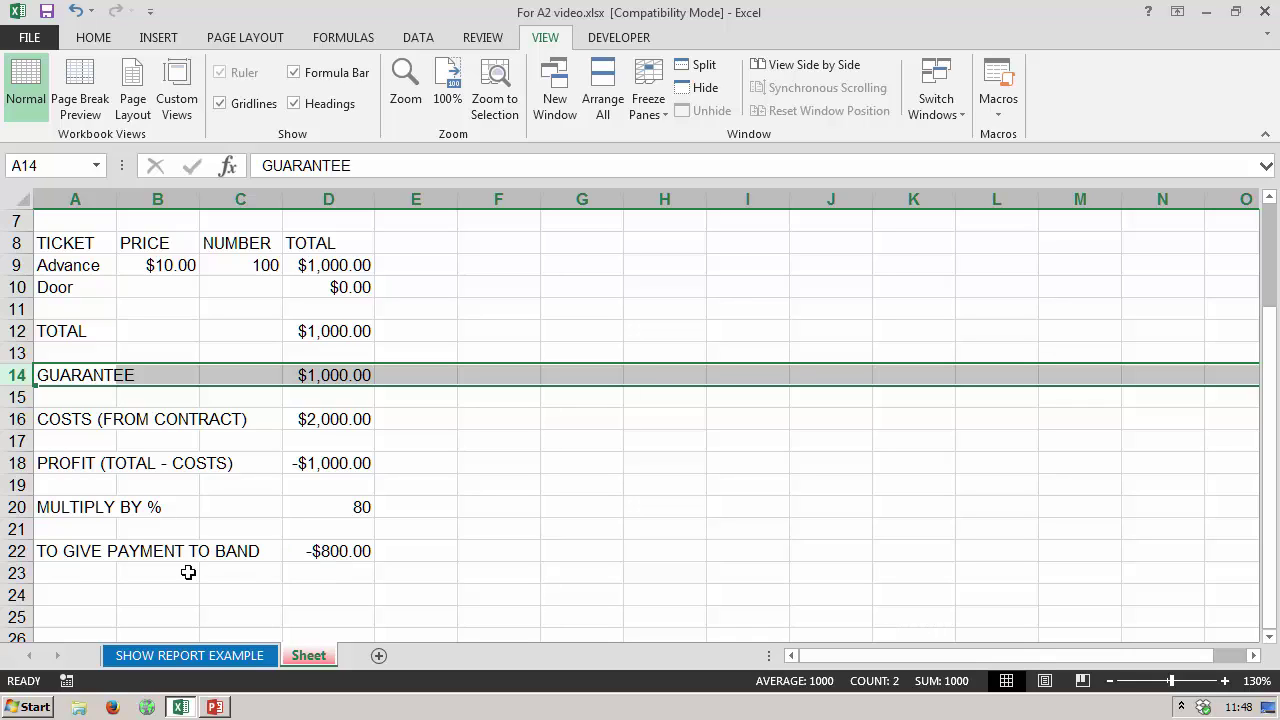
click(12, 550)
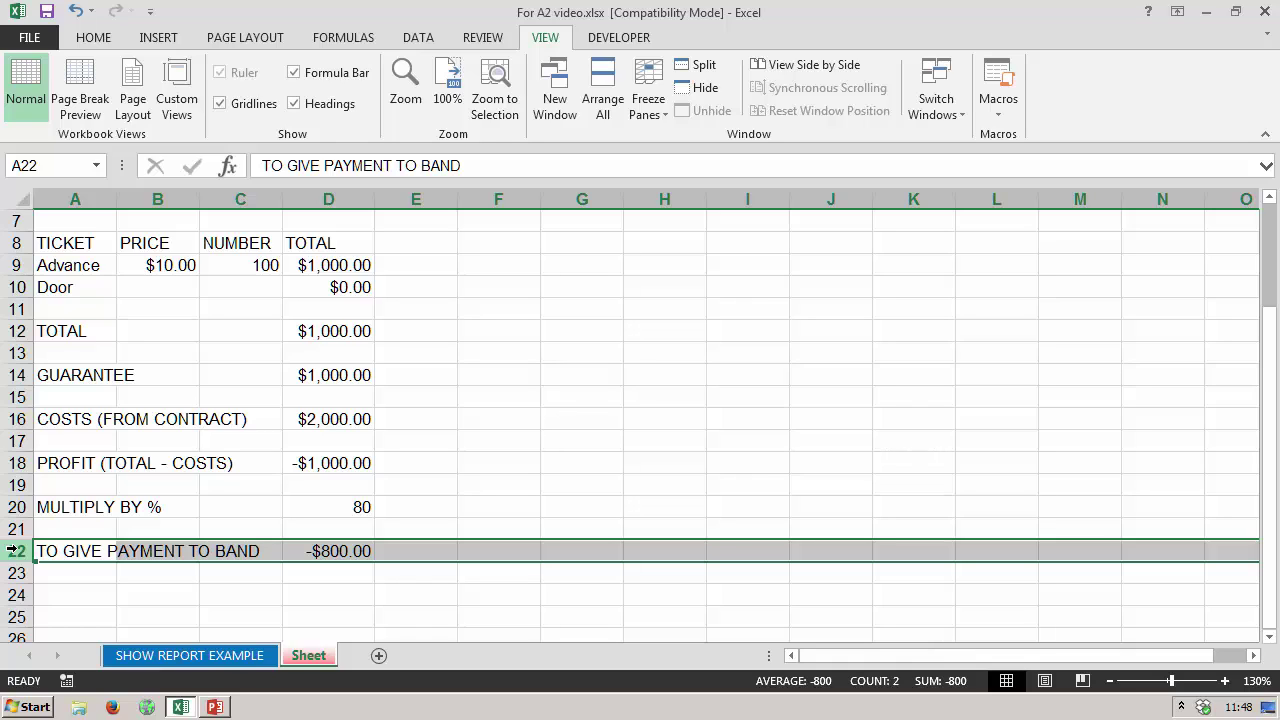
click(16, 374)
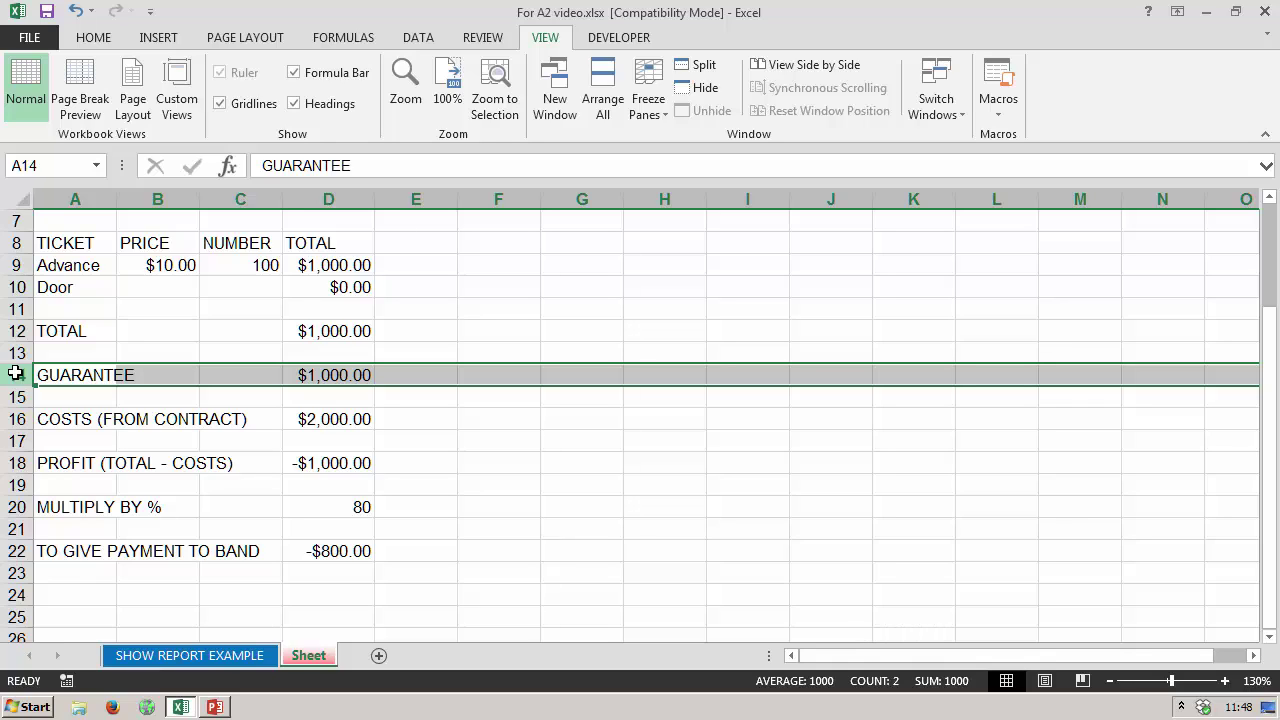
- Set the number of Advance tickets in C9 back to 500
click(270, 263)
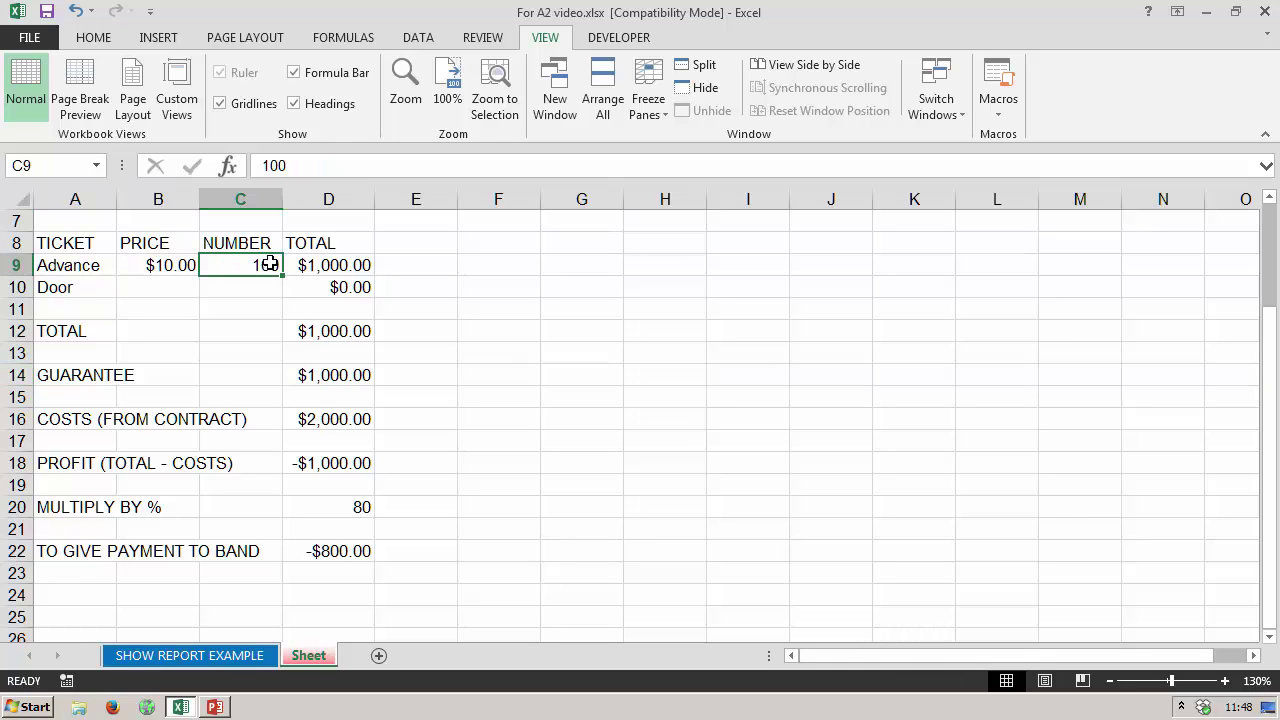
text(500)
key(Return)
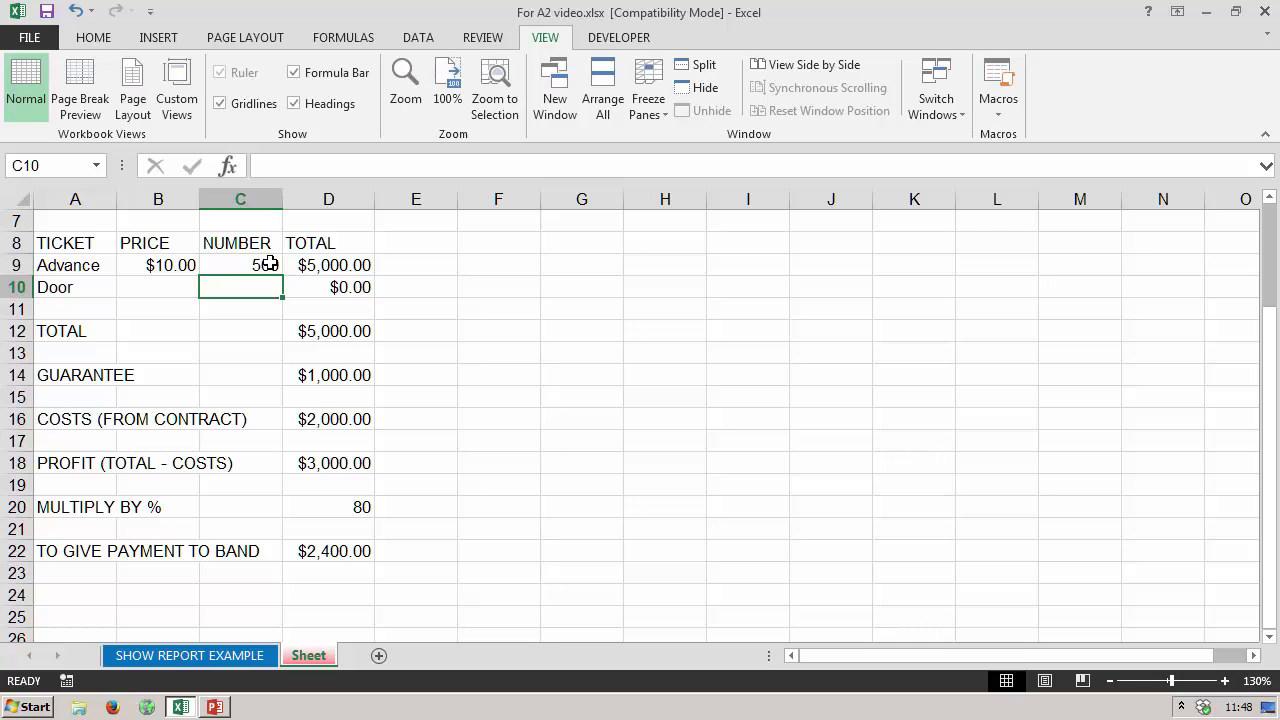